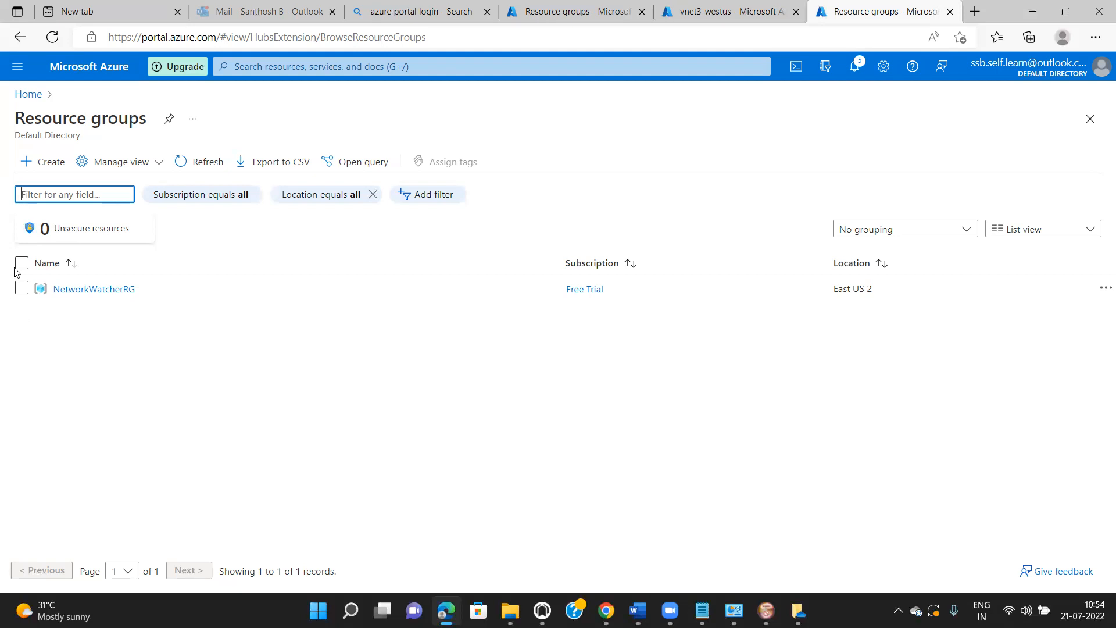
- Start a new resource group named az-RG1 in the (US) West US 3 region
click(41, 165)
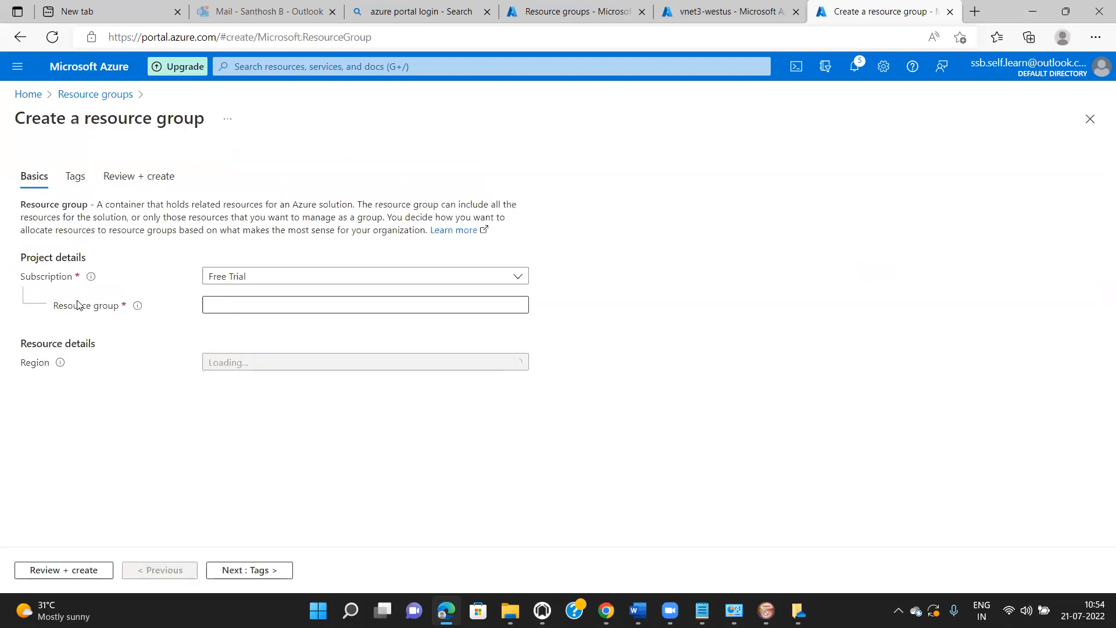
click(239, 305)
text(qa)
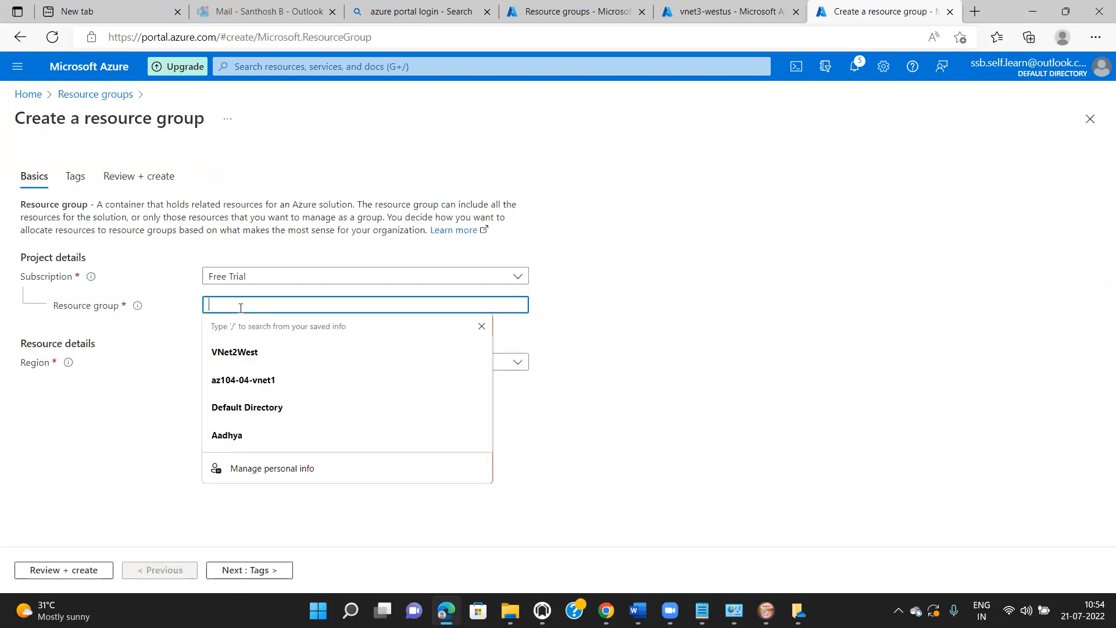
text(-RG1)
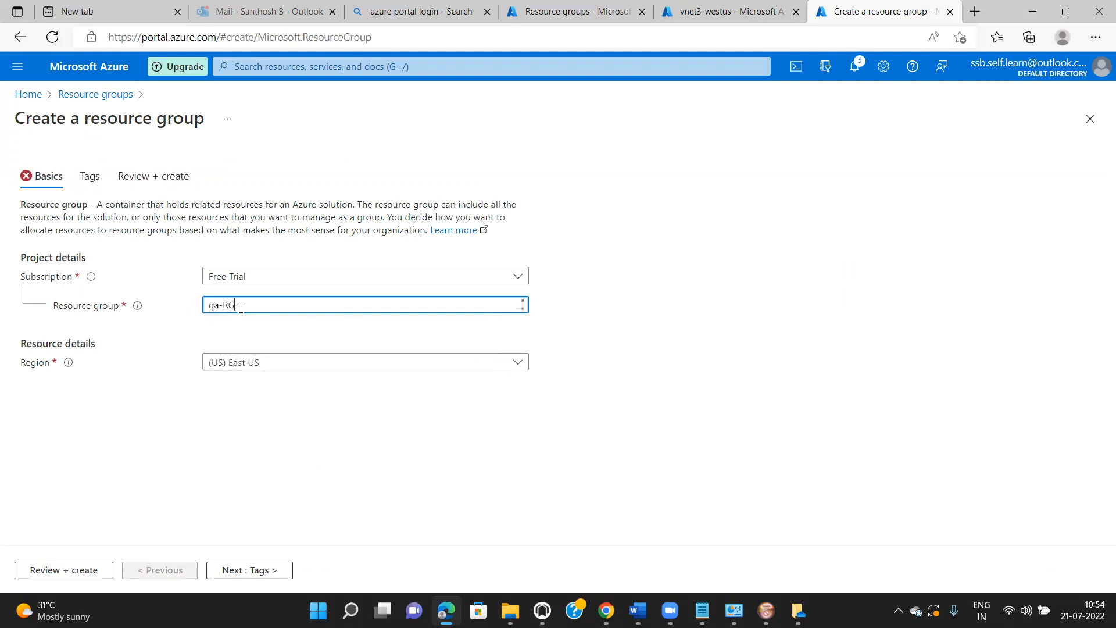
key(BackSpace)
key(BackSpace)
key(BackSpace)
key(BackSpace)
key(BackSpace)
key(BackSpace)
text(az-RG)
click(526, 365)
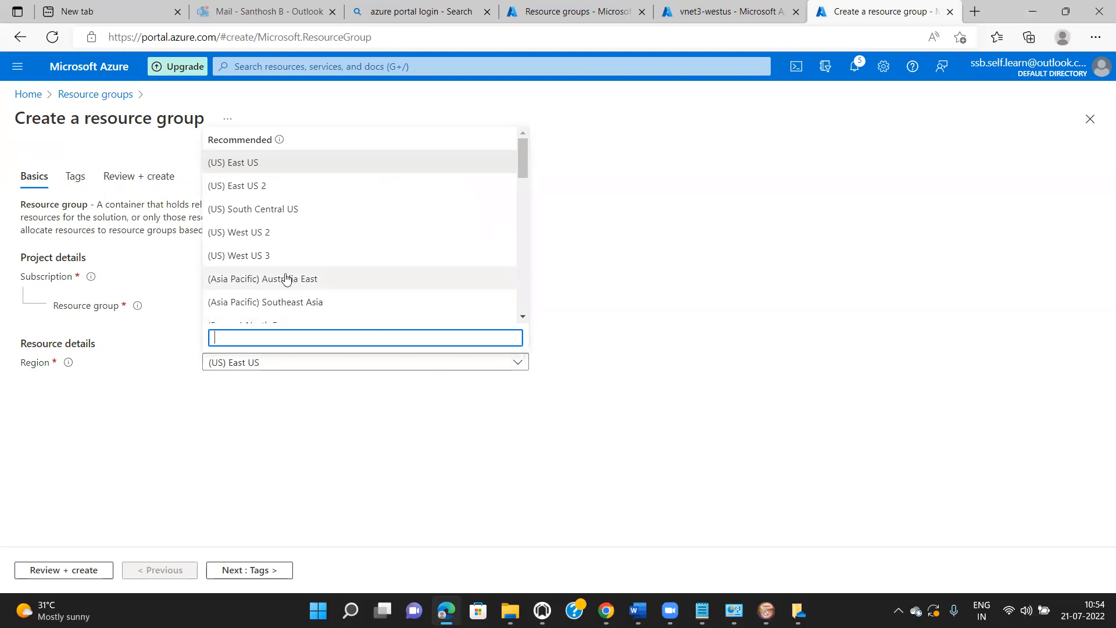
click(284, 255)
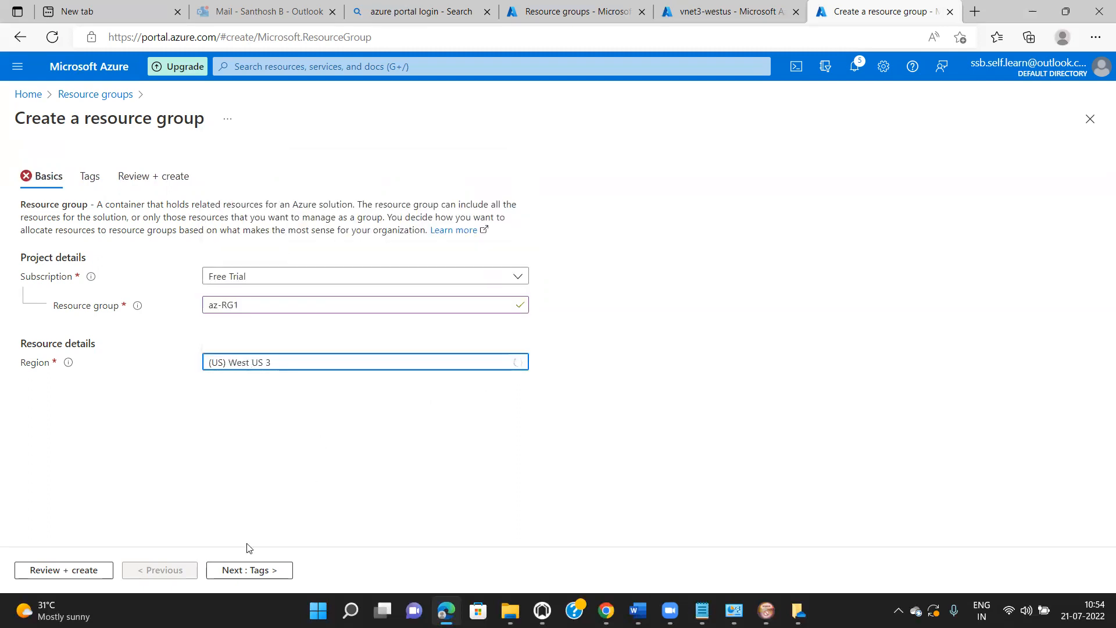
- Skip tags, pass validation, and create the az-RG1 resource group
click(268, 575)
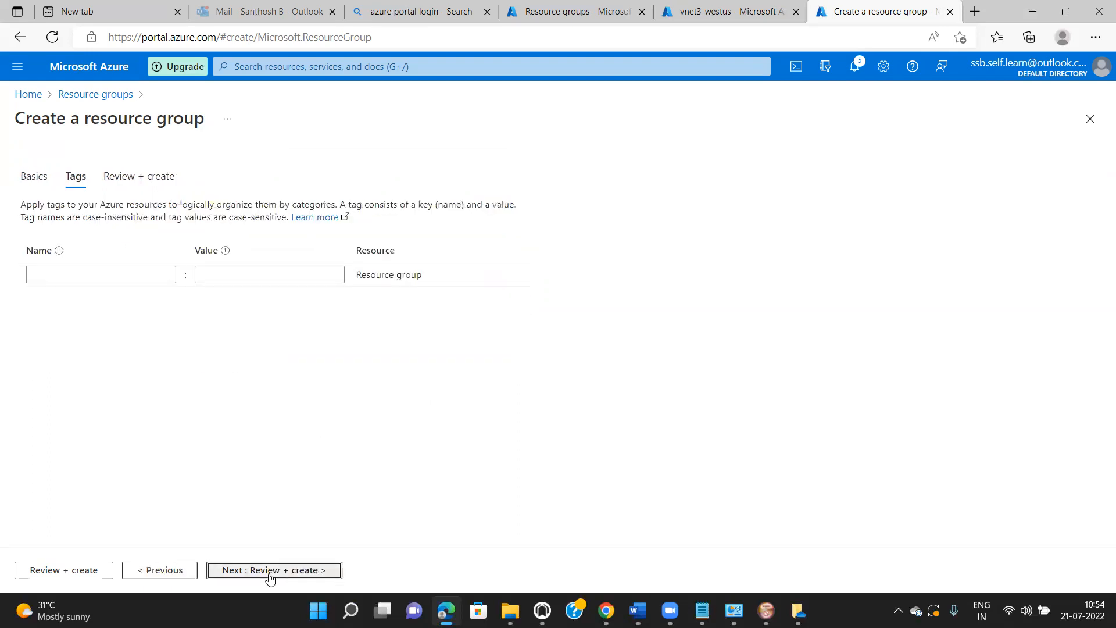
click(270, 575)
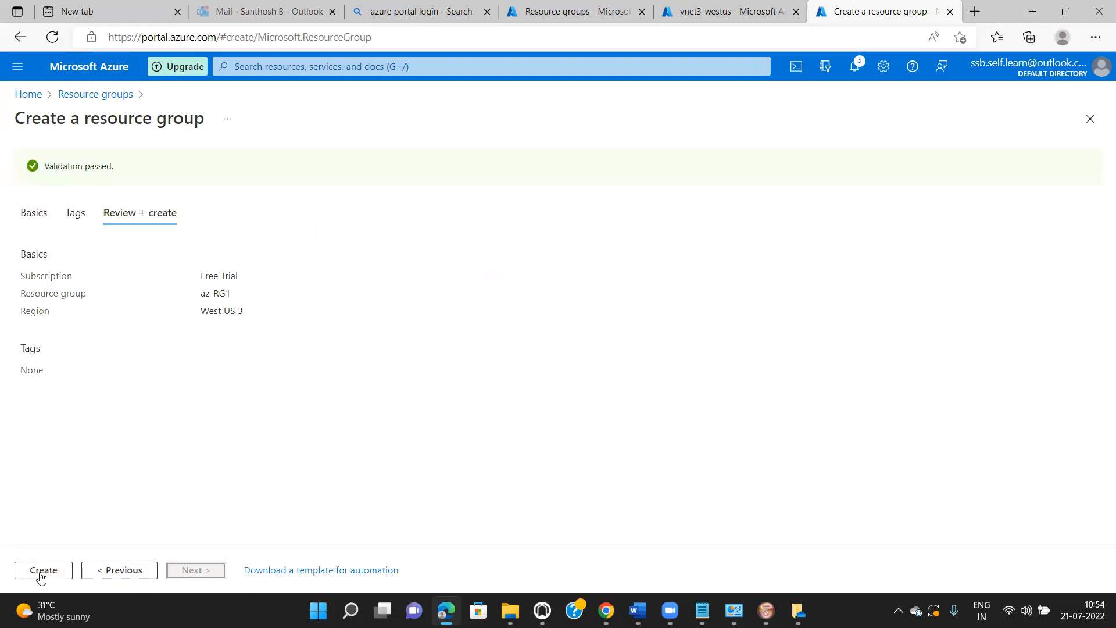
click(40, 572)
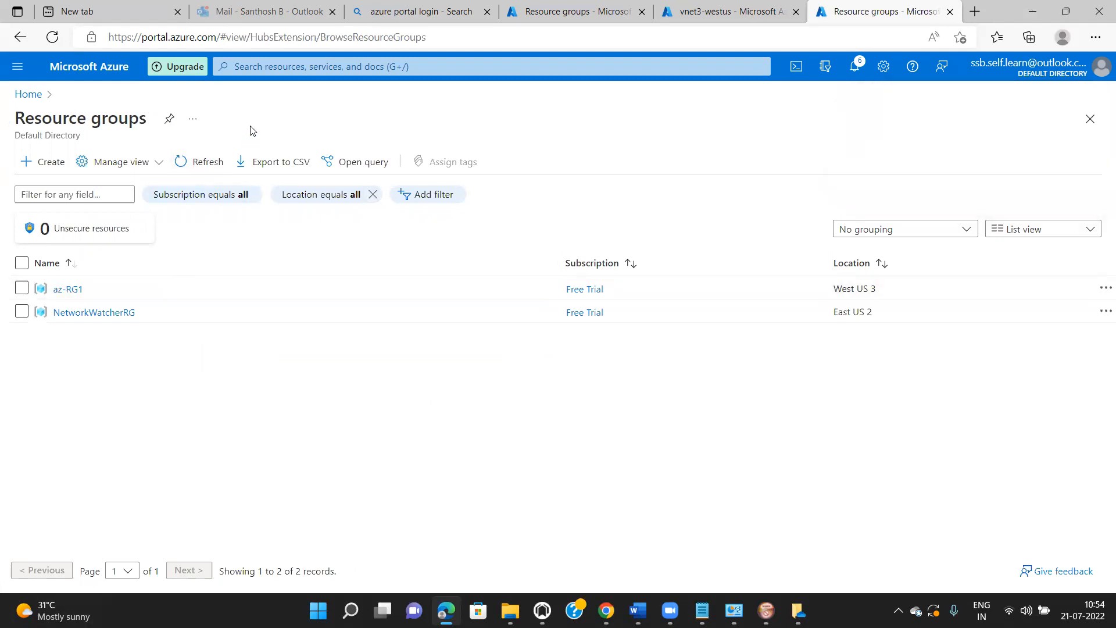
- Search for 'Virtual' and open the Virtual networks list
click(266, 71)
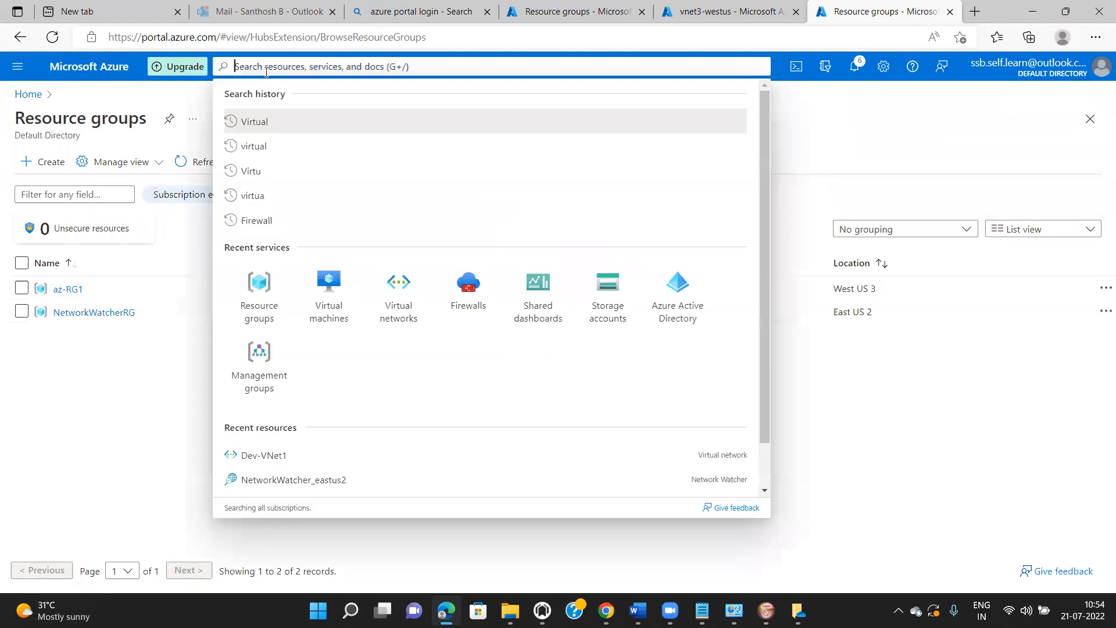
text(Virtual)
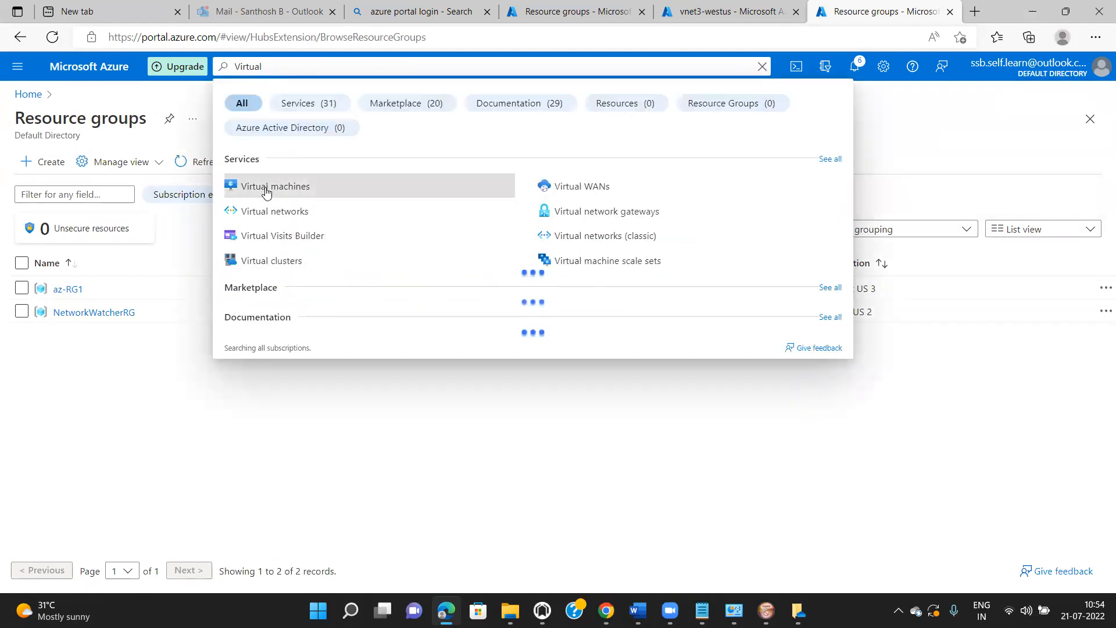
click(269, 212)
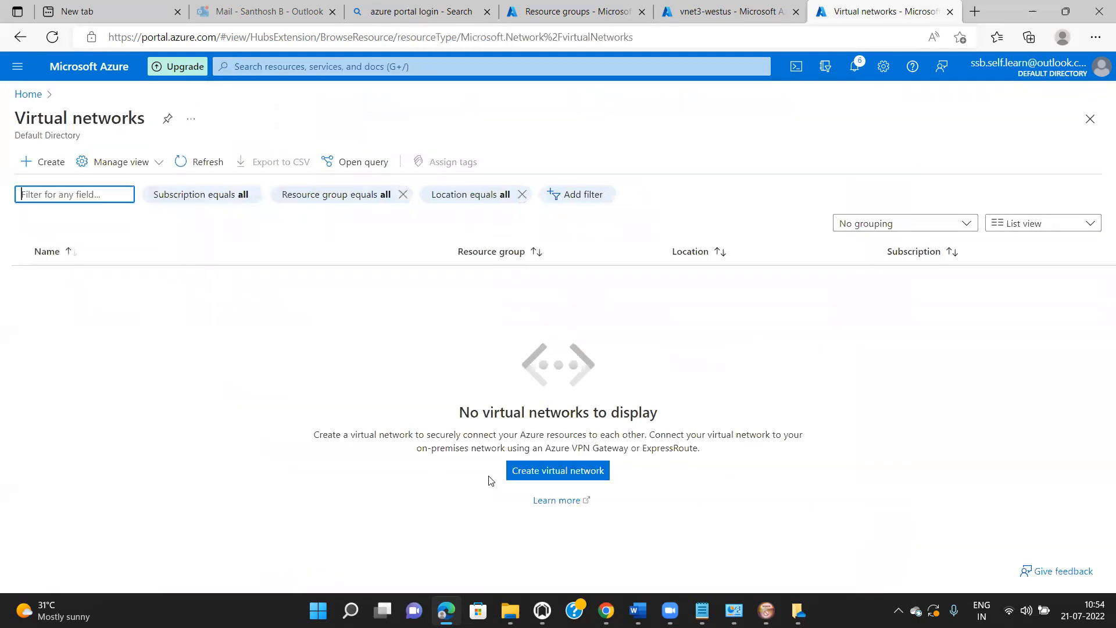
- Begin a virtual network named HR-VNet1 in resource group az-RG1 and advance to IP Addresses
click(535, 474)
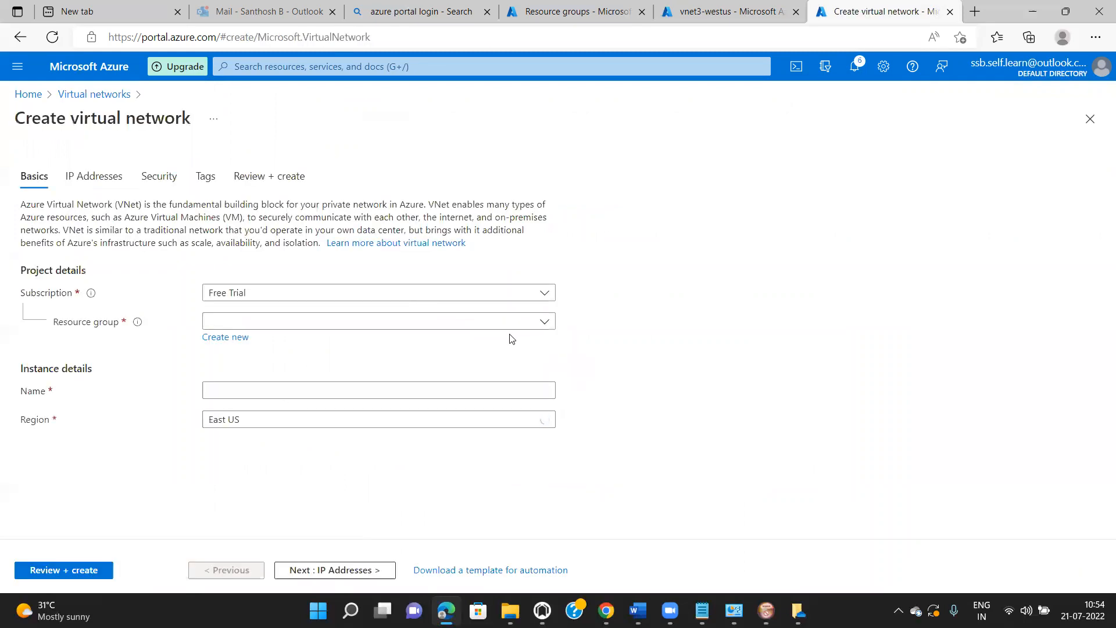
click(544, 324)
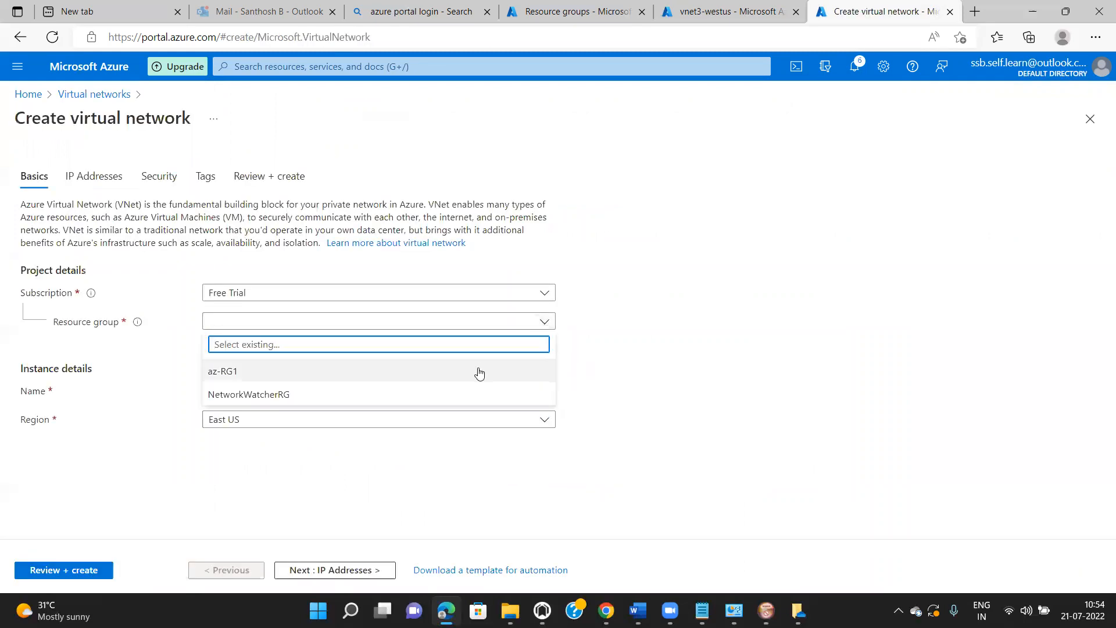
click(479, 375)
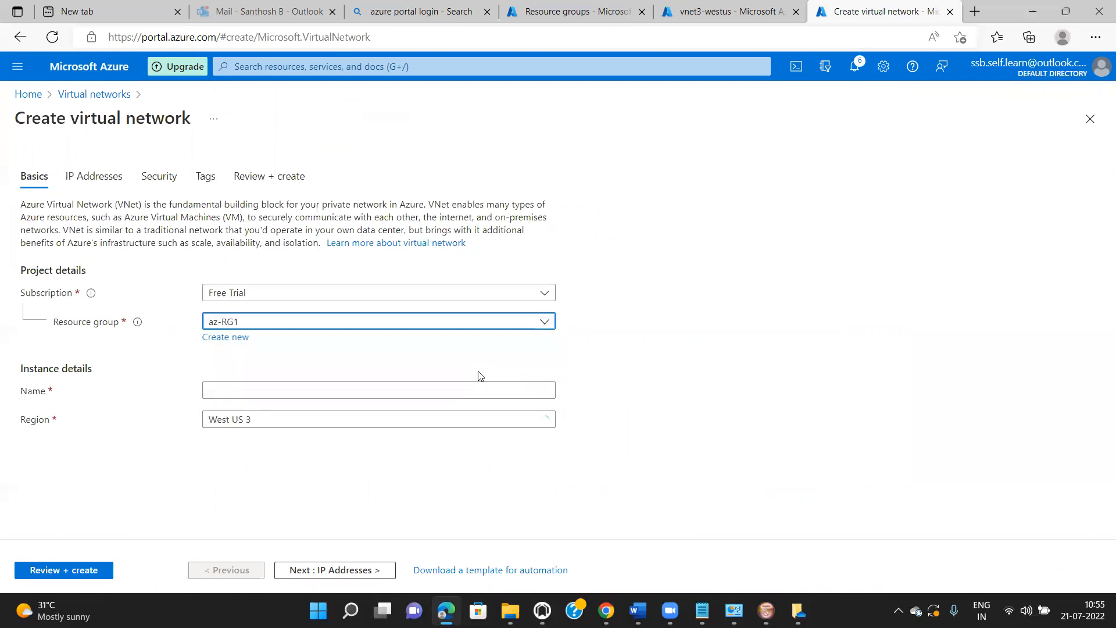
click(469, 391)
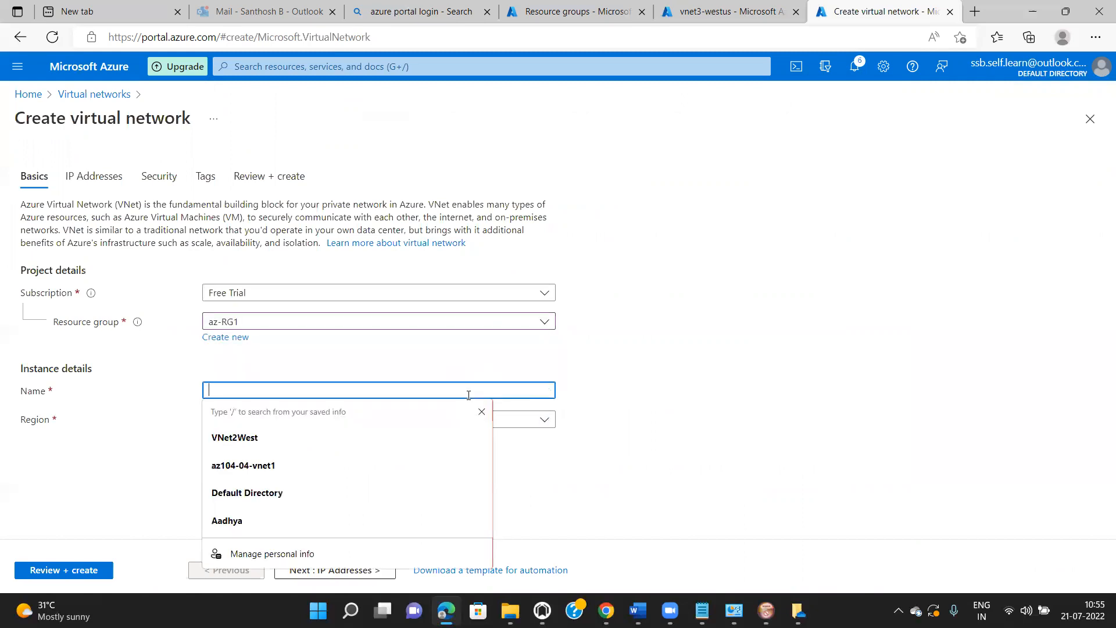
text(HR)
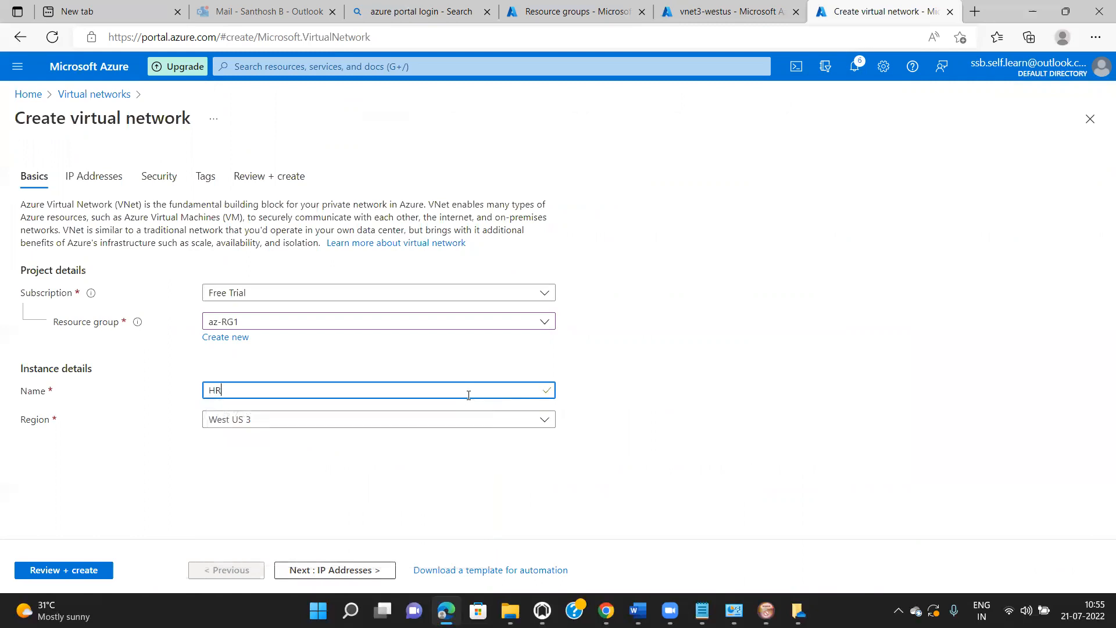
text(-VNet1)
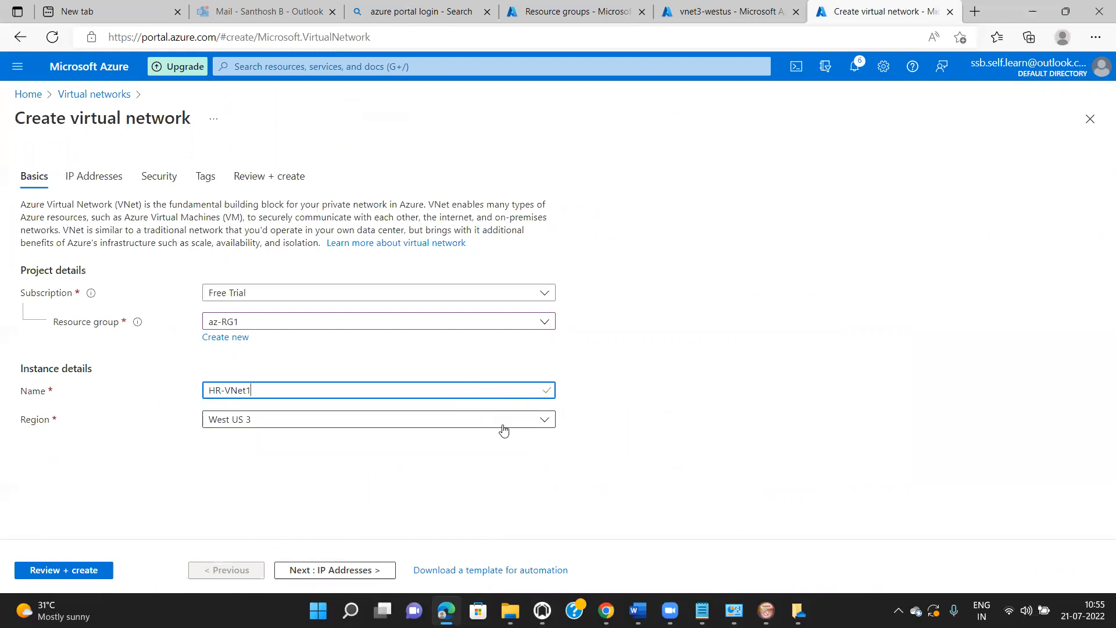
click(361, 572)
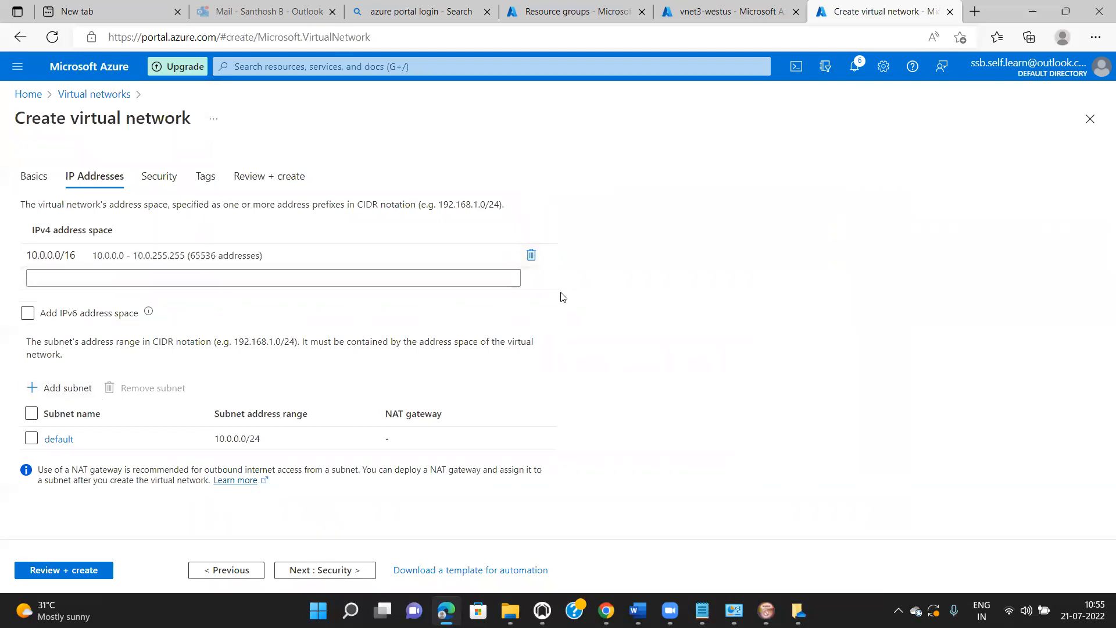
- Replace the default address space with a freshly entered 10.0.0.0/16, leaving no subnets, and open Add subnet
click(532, 256)
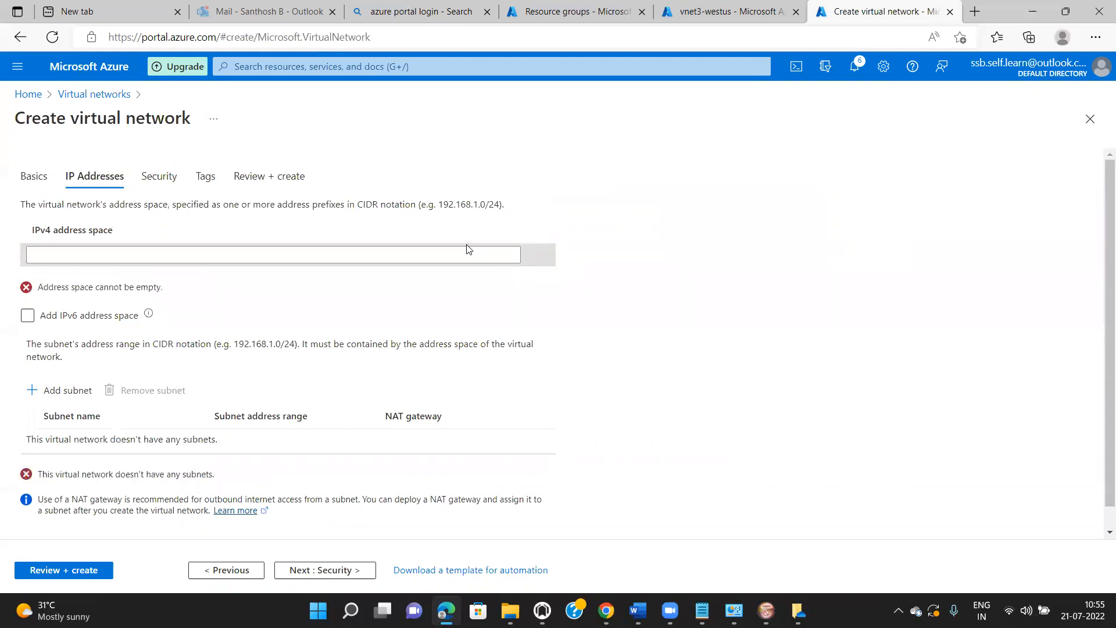
click(464, 259)
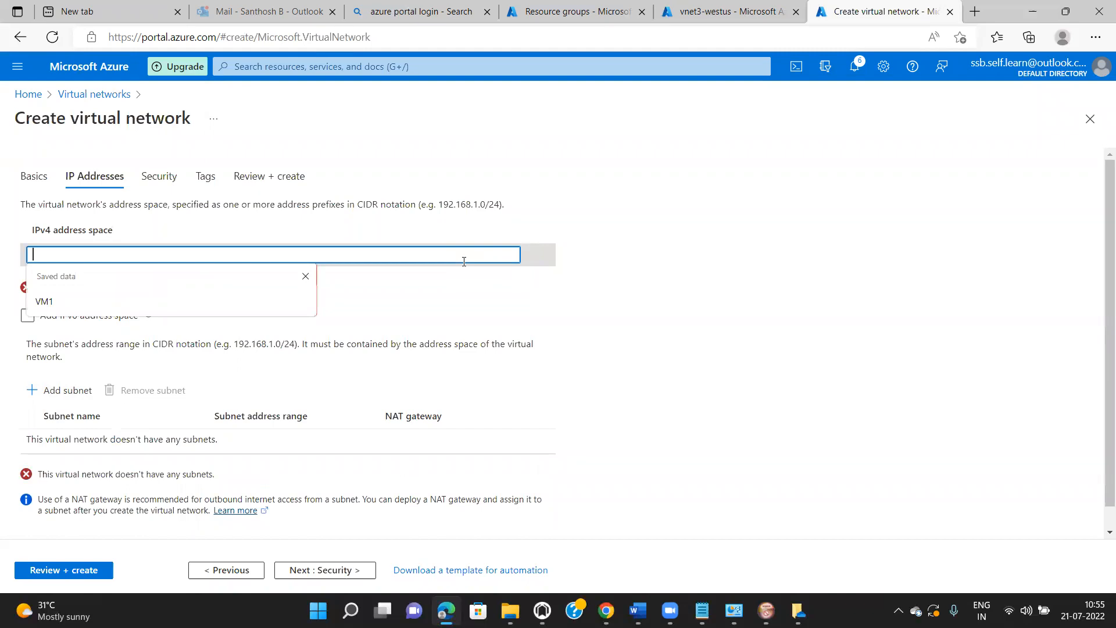
text(10.)
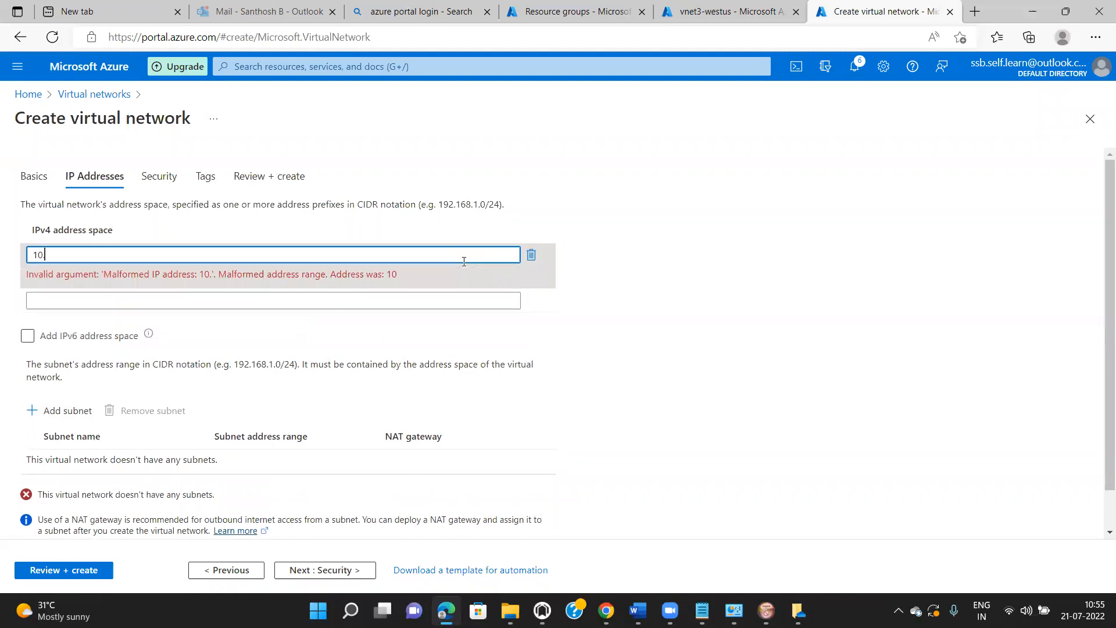
text(0.0.0)
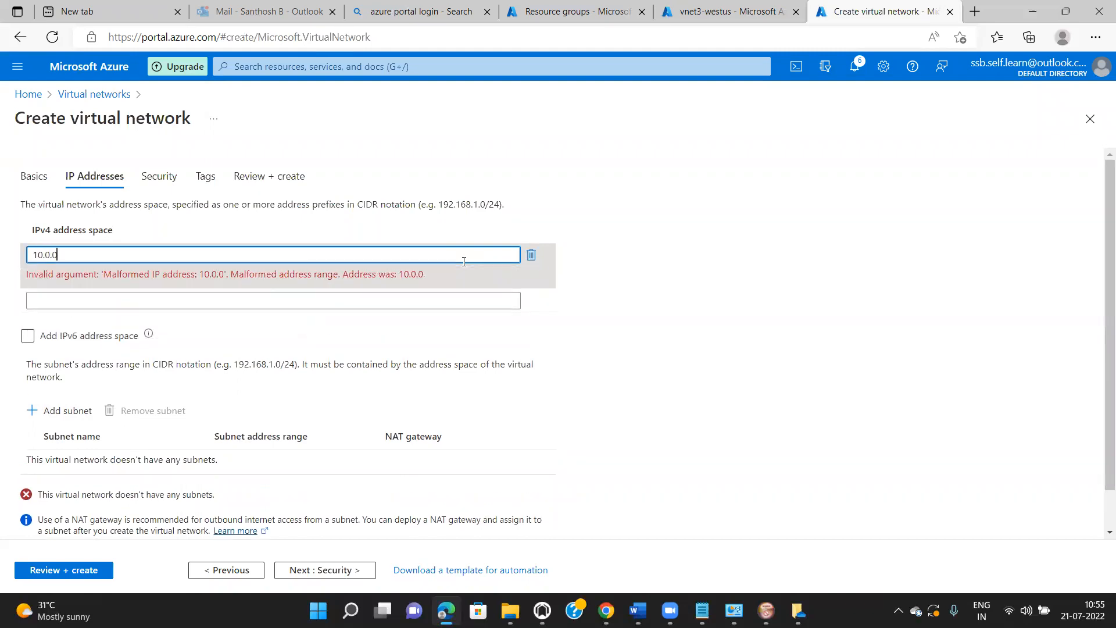
text(/16)
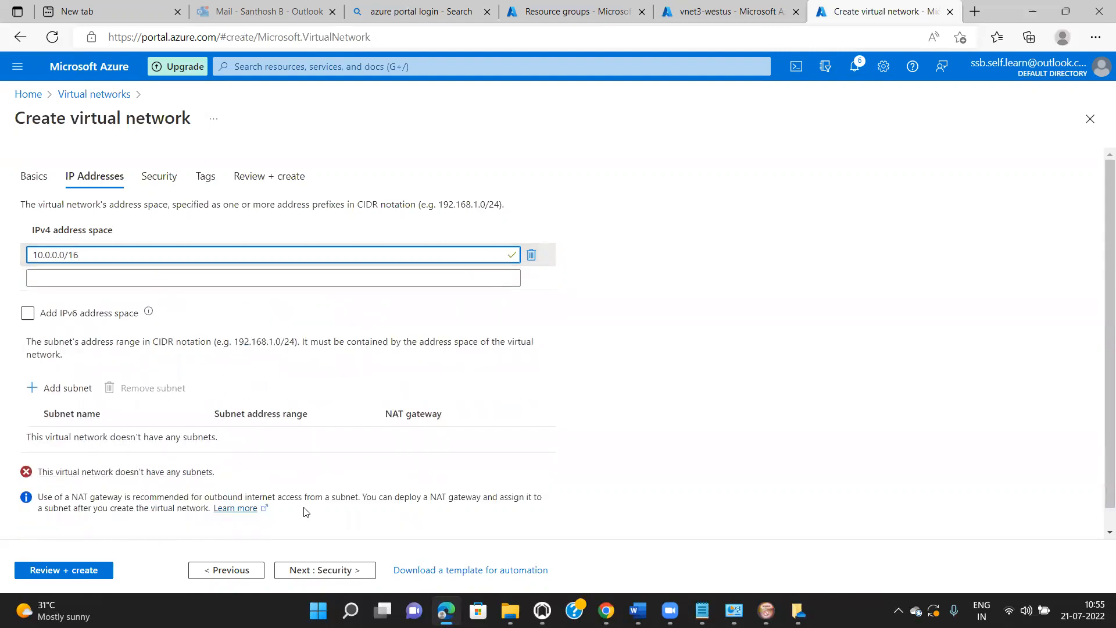
click(74, 394)
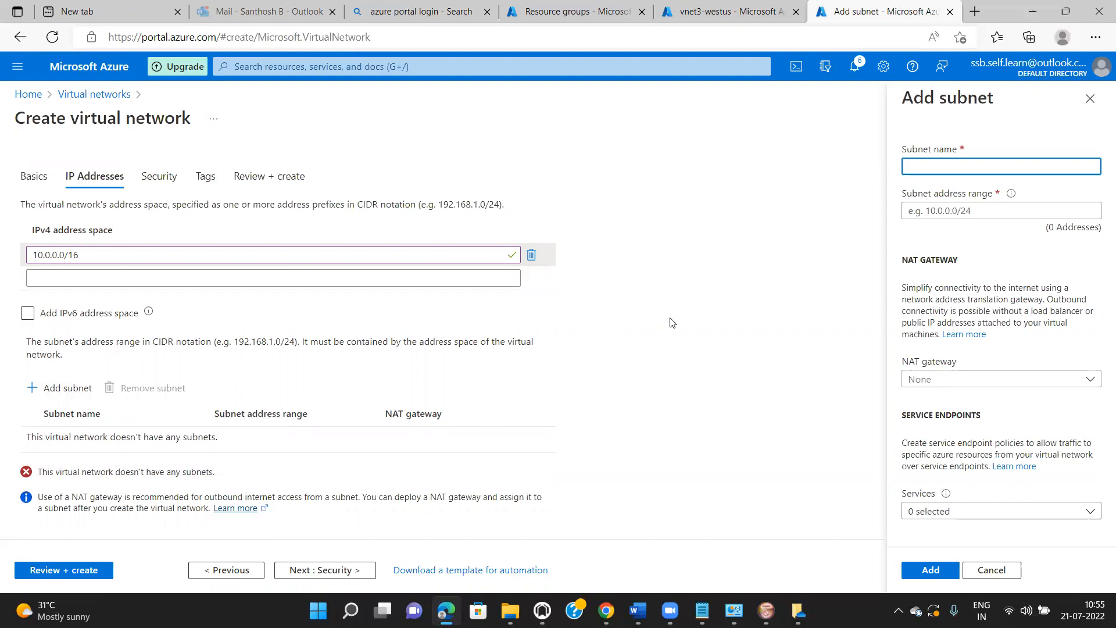
- Add subnet VNet1-snet-vm with address range 10.0.0.0/24 to HR-VNet1
click(942, 169)
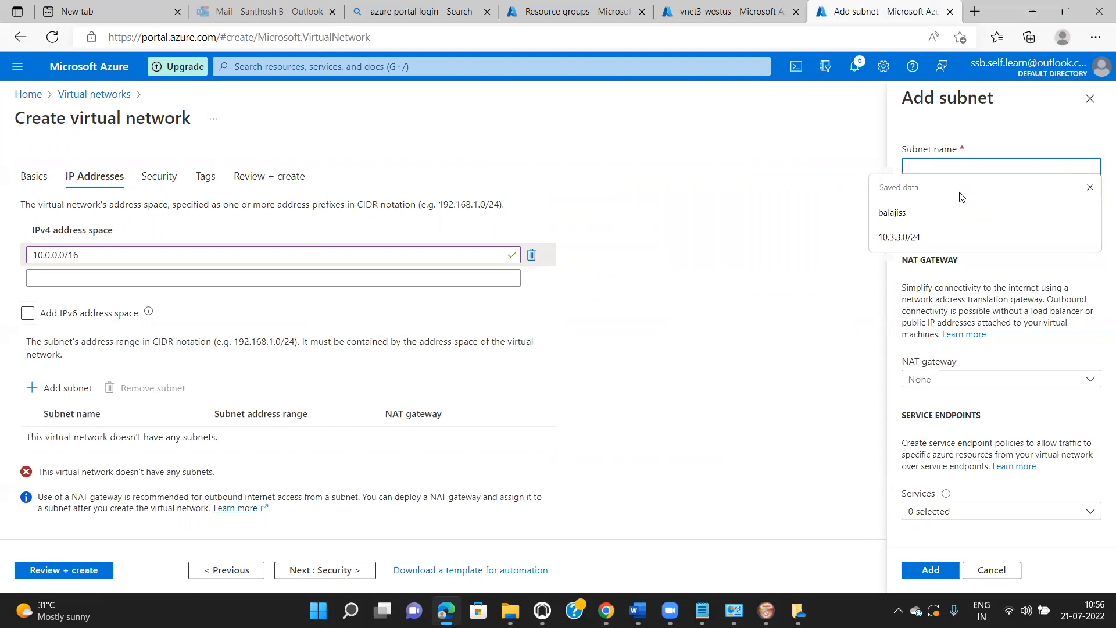
text(VNN)
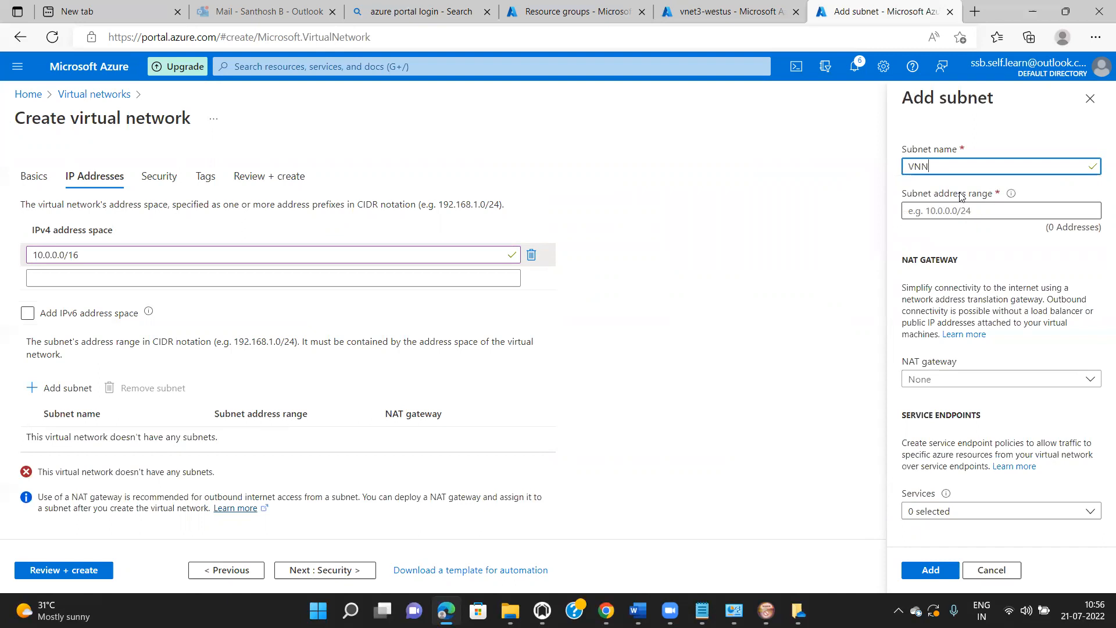
text(ret1-snet-vm)
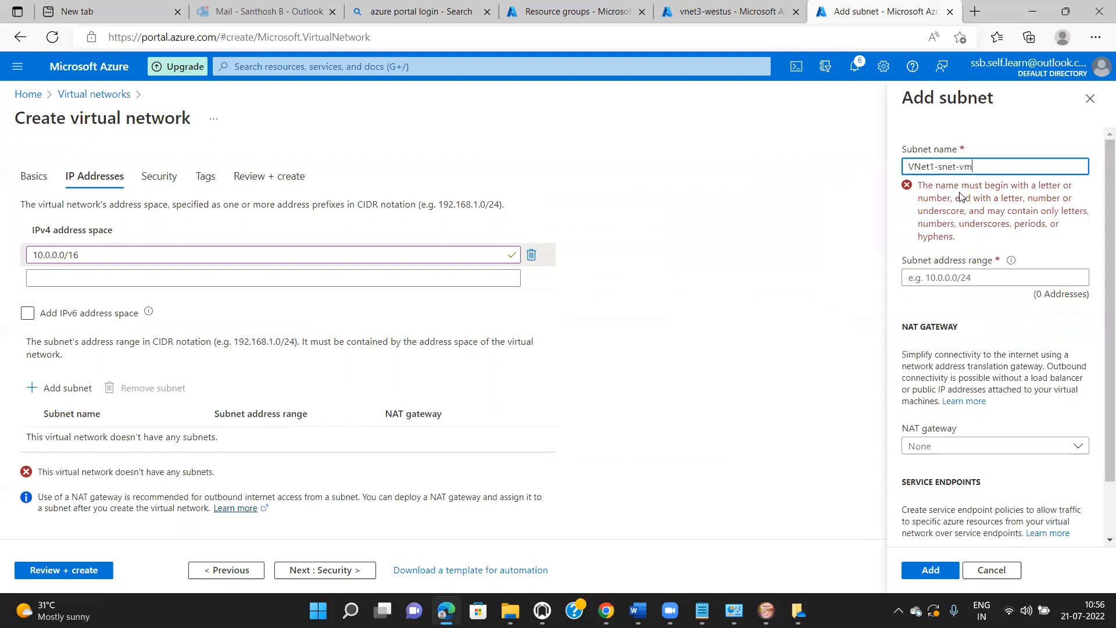
click(966, 210)
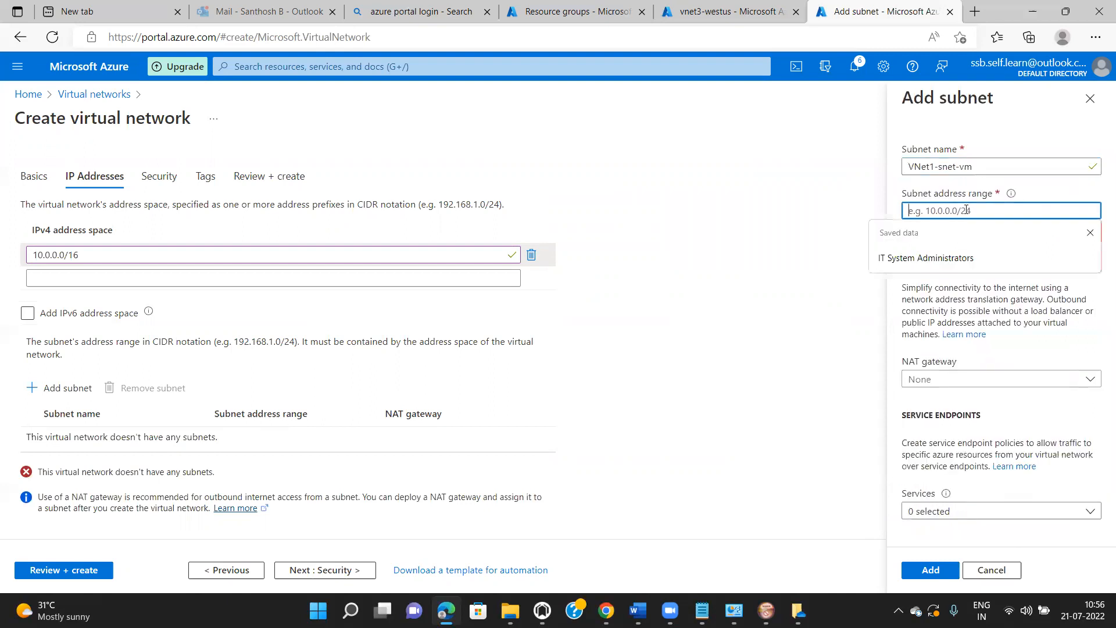
text(10.)
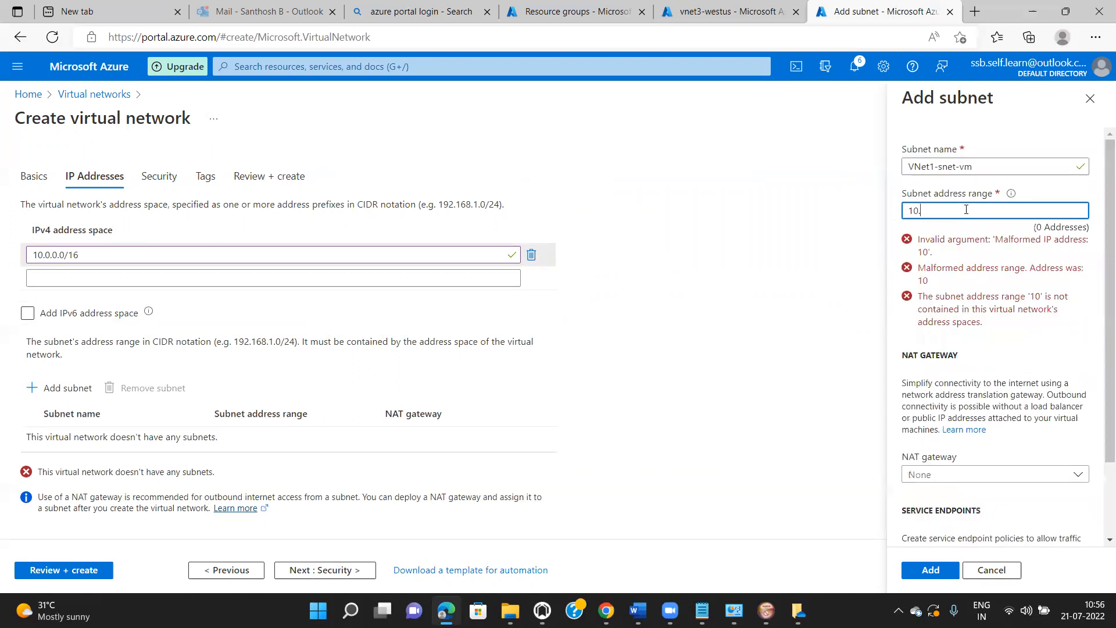
text(0.0.0)
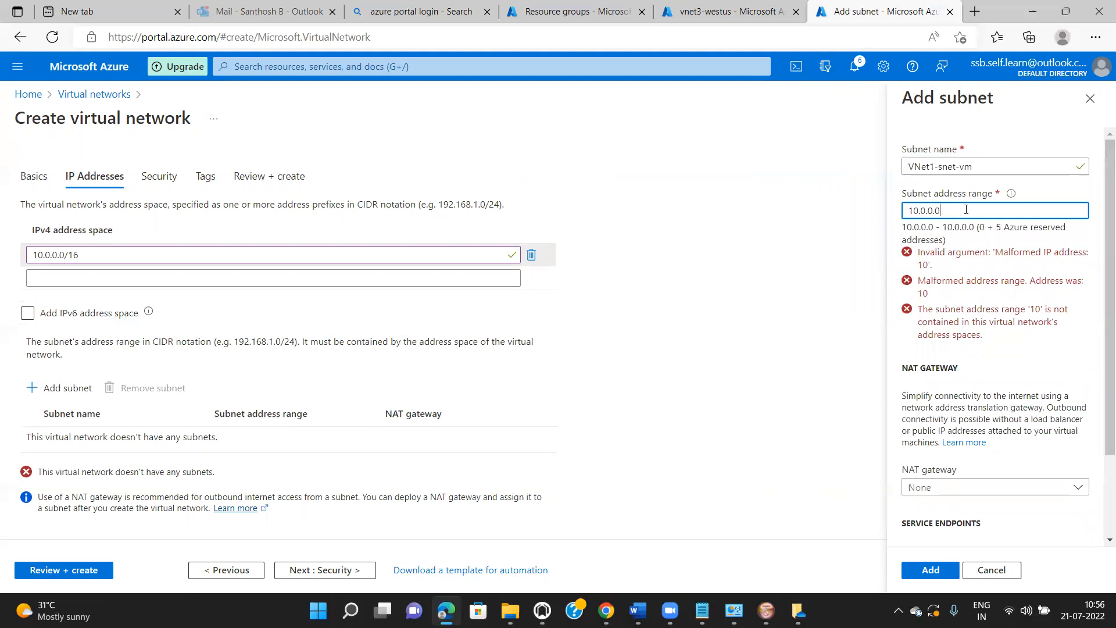
text(/24)
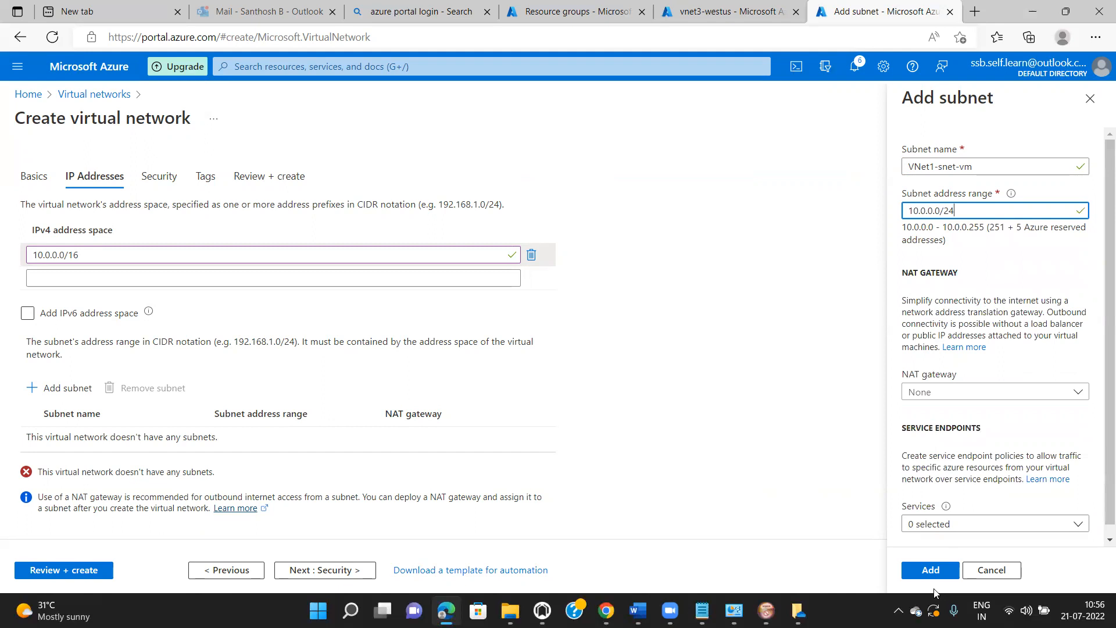
click(929, 571)
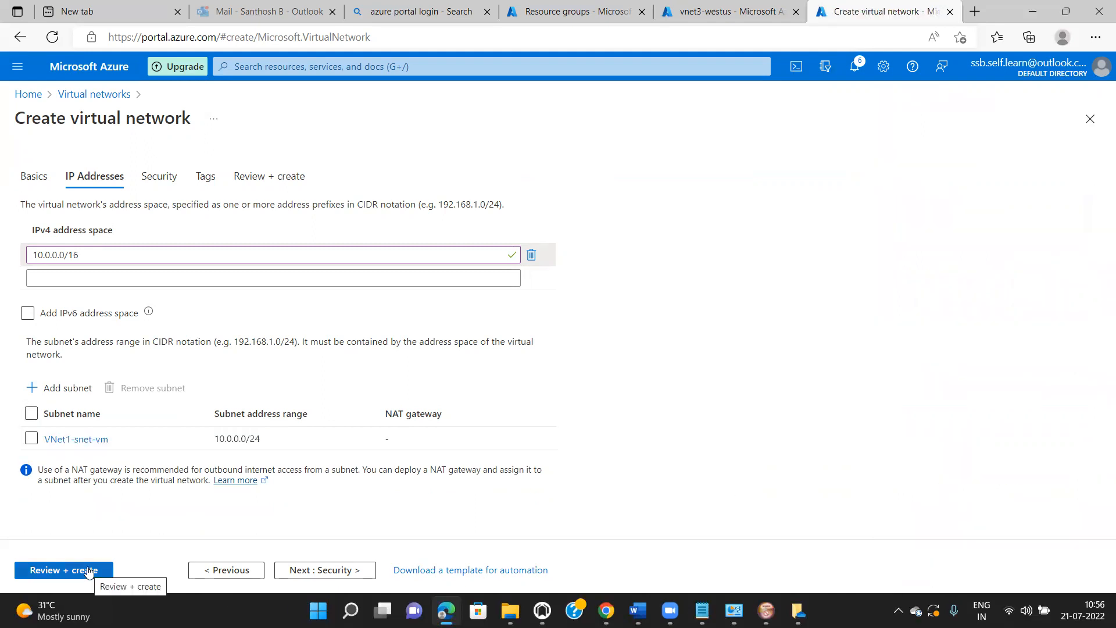
- Pass through Security and Tags, validate, and submit HR-VNet1 for deployment
click(327, 572)
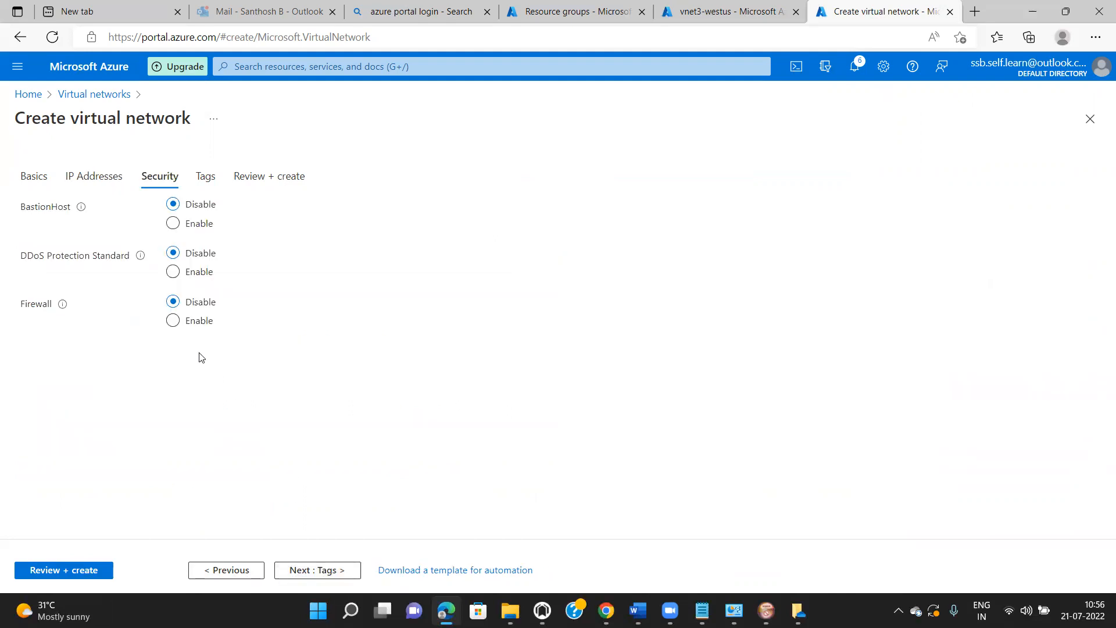
click(312, 569)
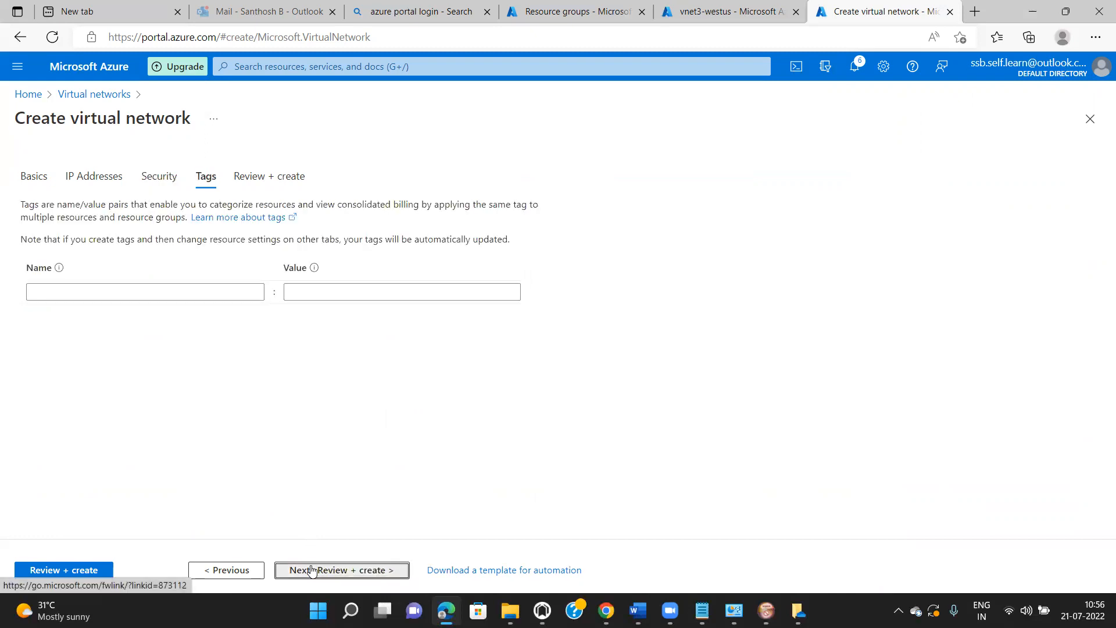
click(311, 570)
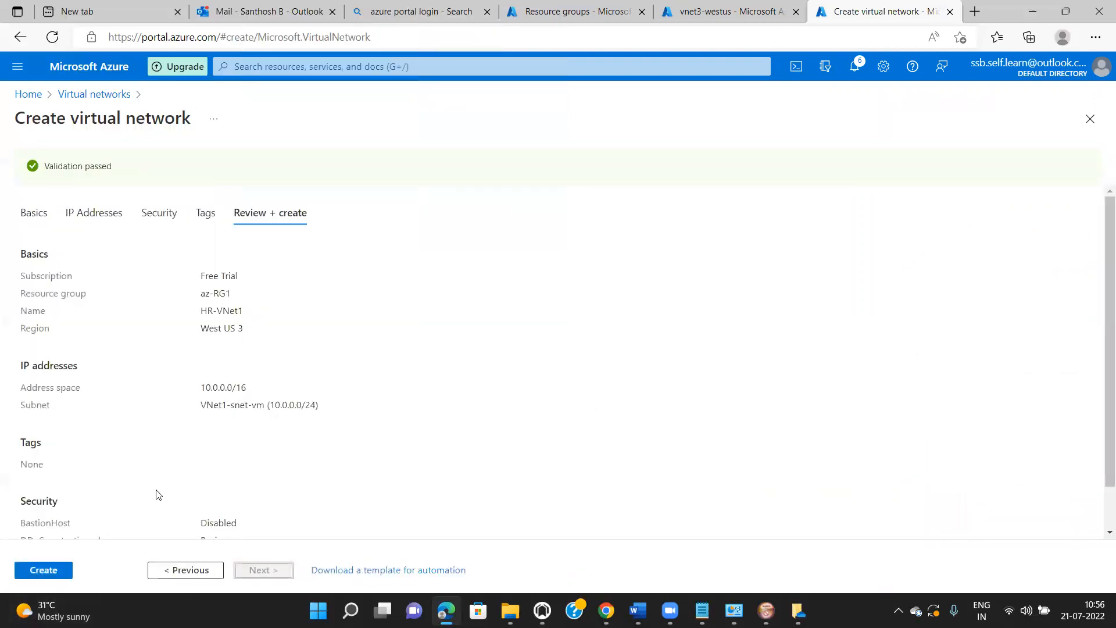
click(62, 575)
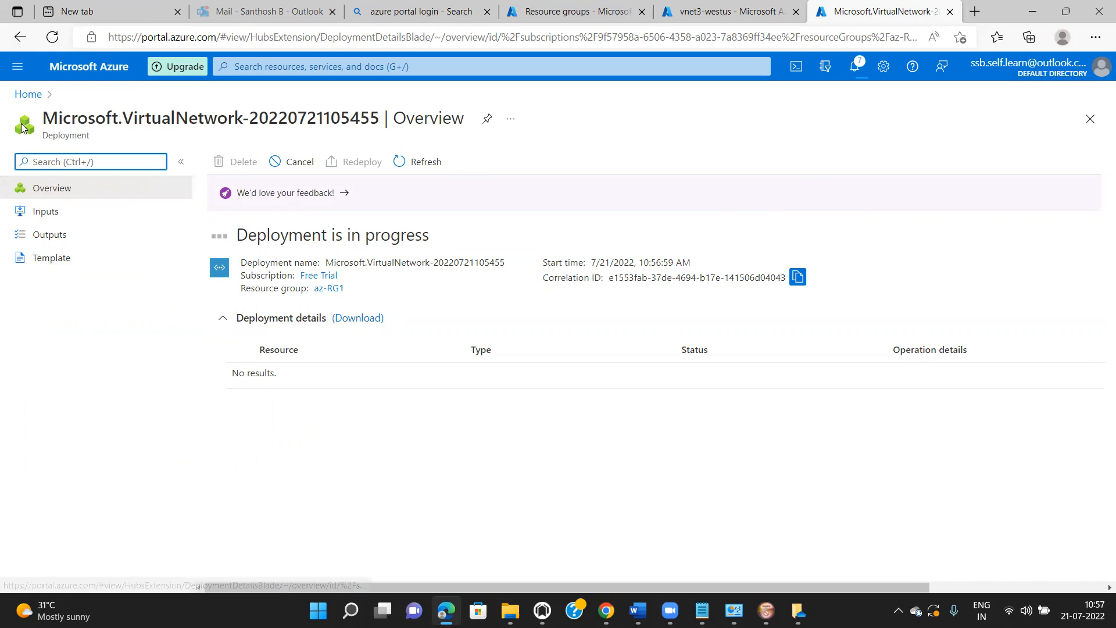
- Return Home and open Virtual machines from the search bar's recent services
click(25, 95)
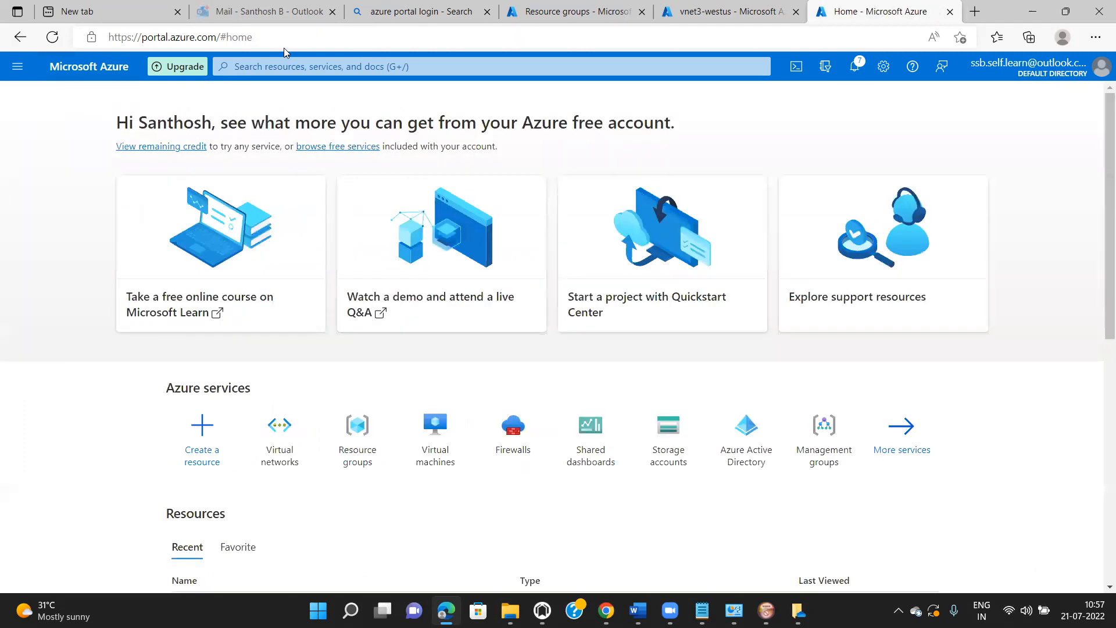
click(285, 65)
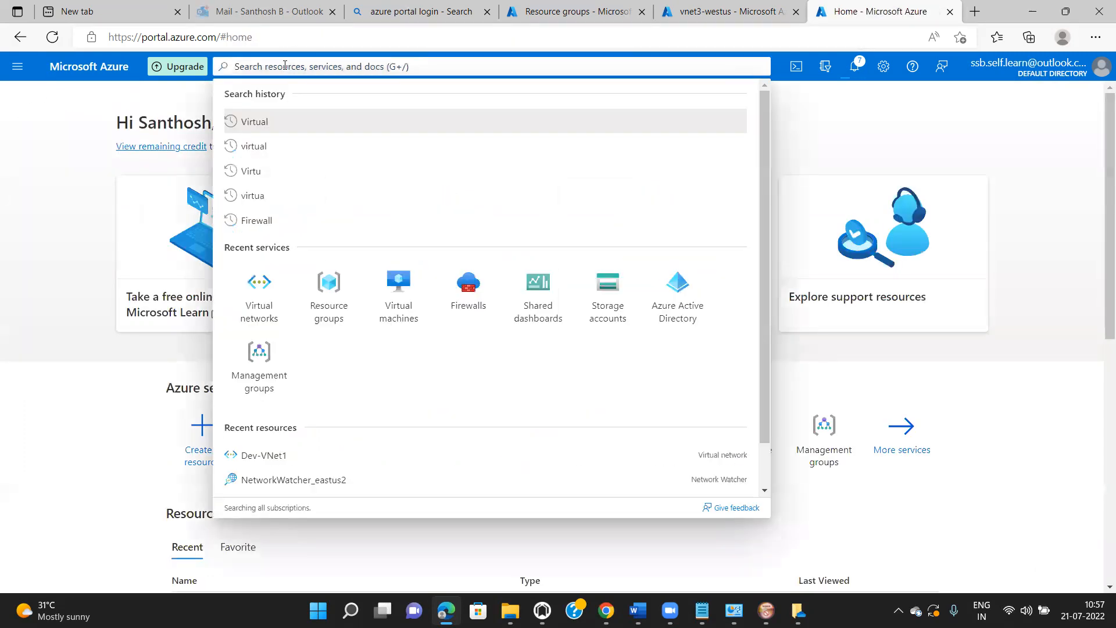
text(virtual)
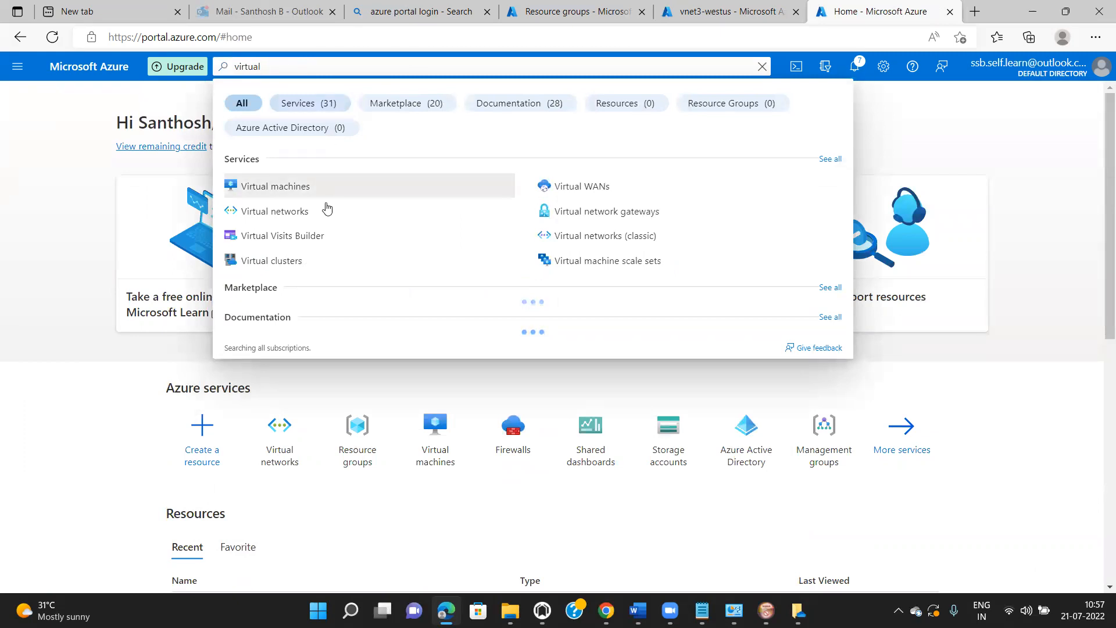
click(150, 486)
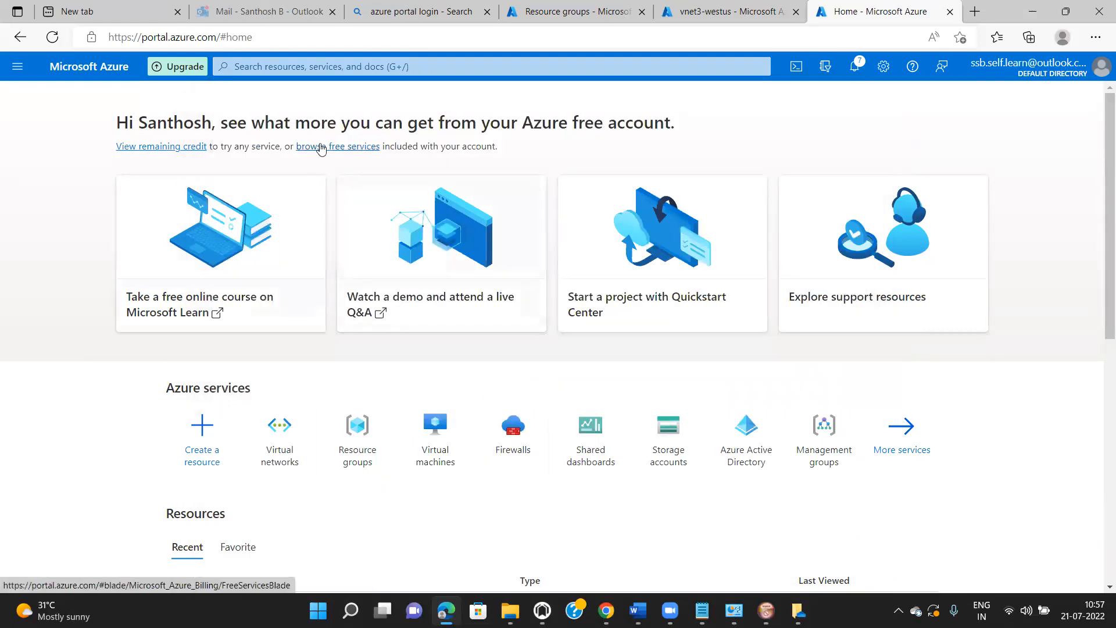
click(319, 68)
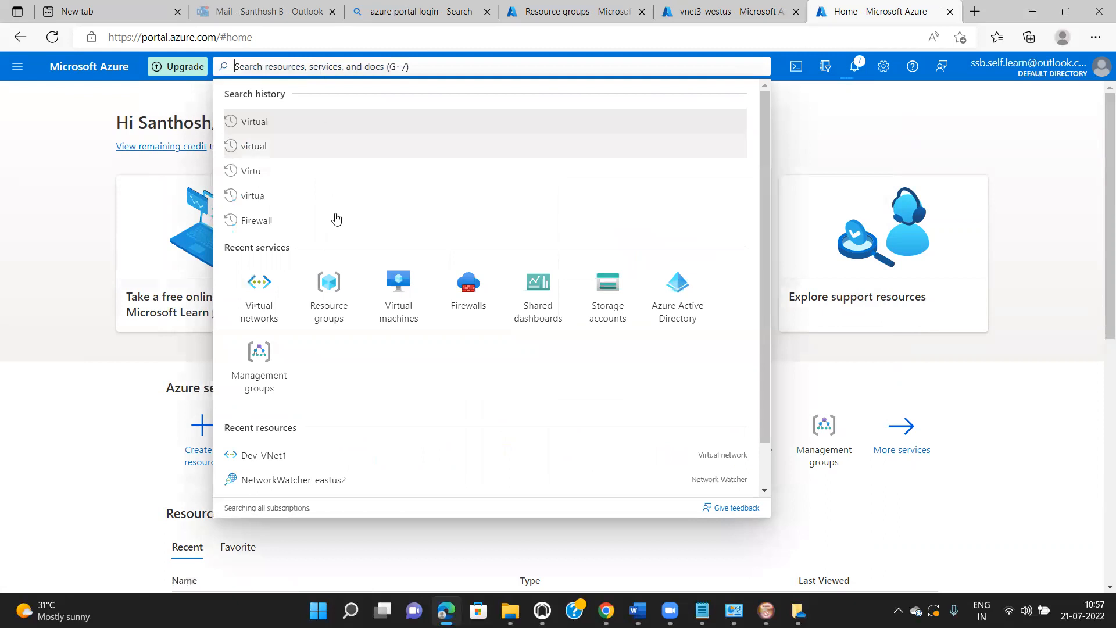
click(397, 298)
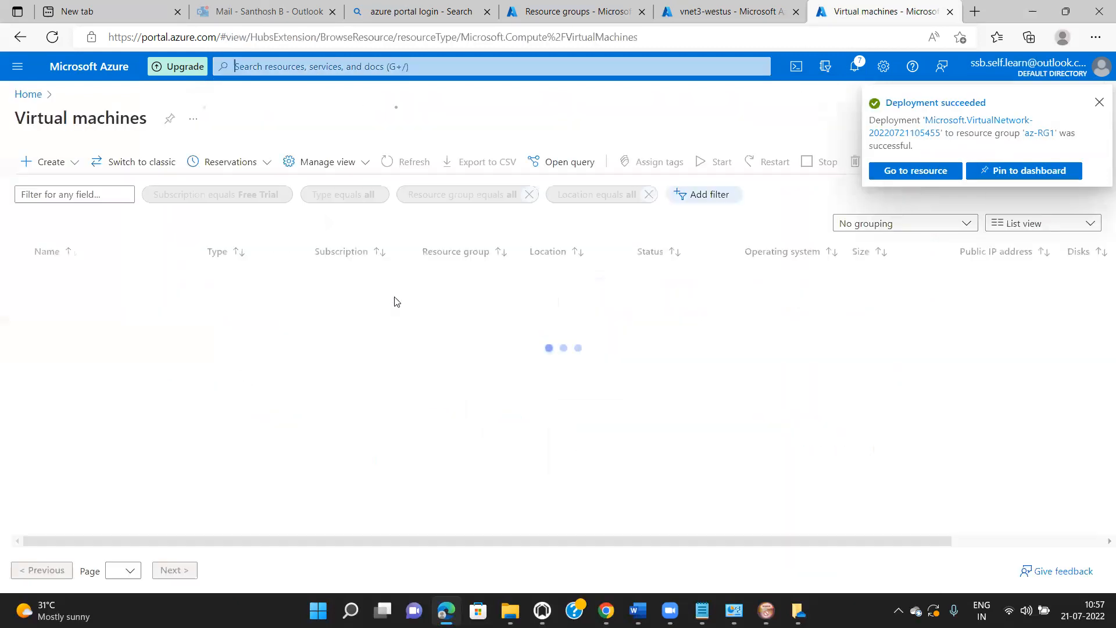
- Begin an Azure virtual machine named Dev-VM1 in resource group az-RG1
click(1099, 104)
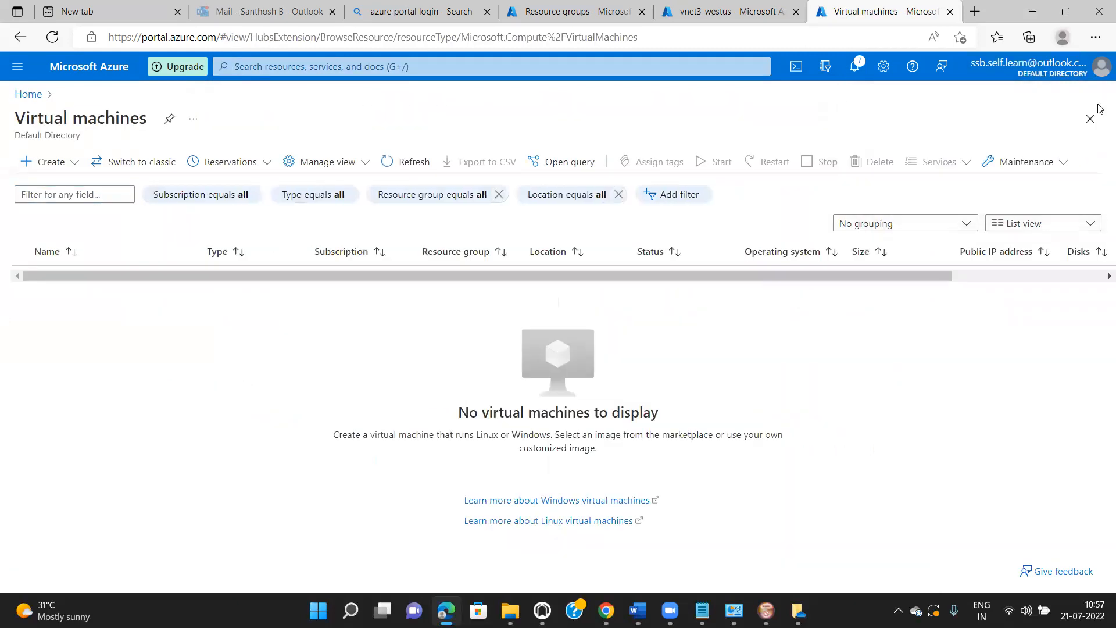
click(53, 171)
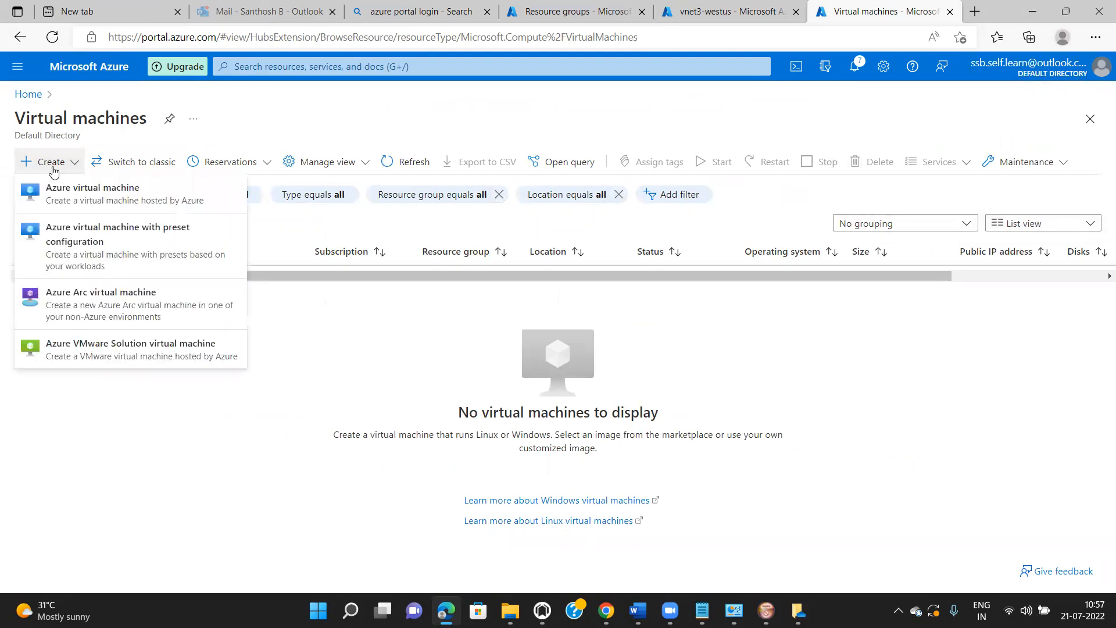
click(74, 192)
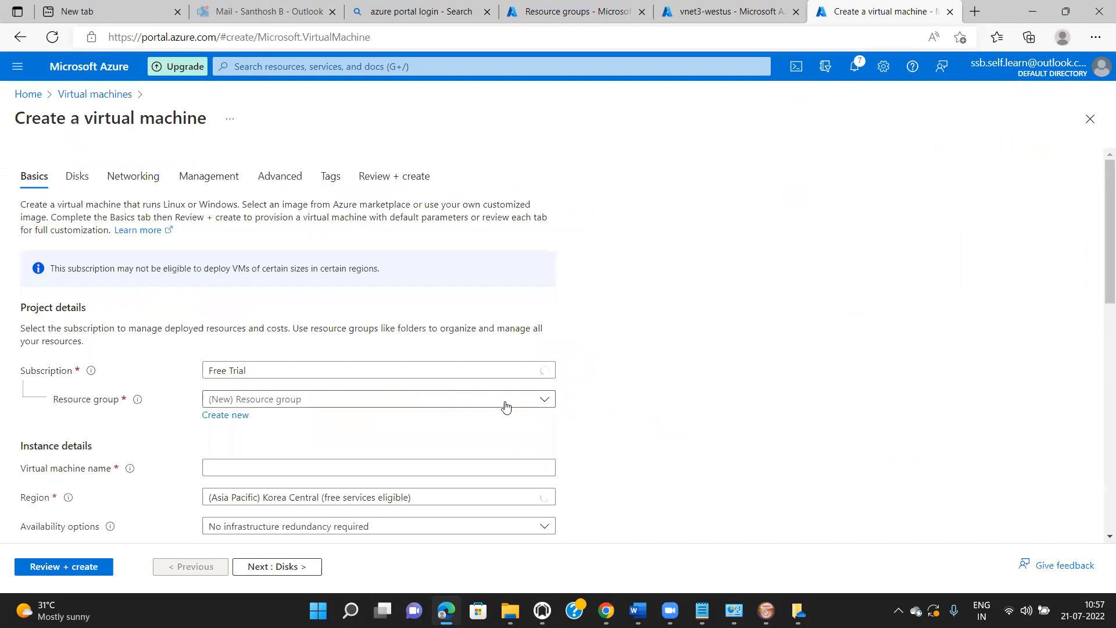
click(503, 402)
click(454, 461)
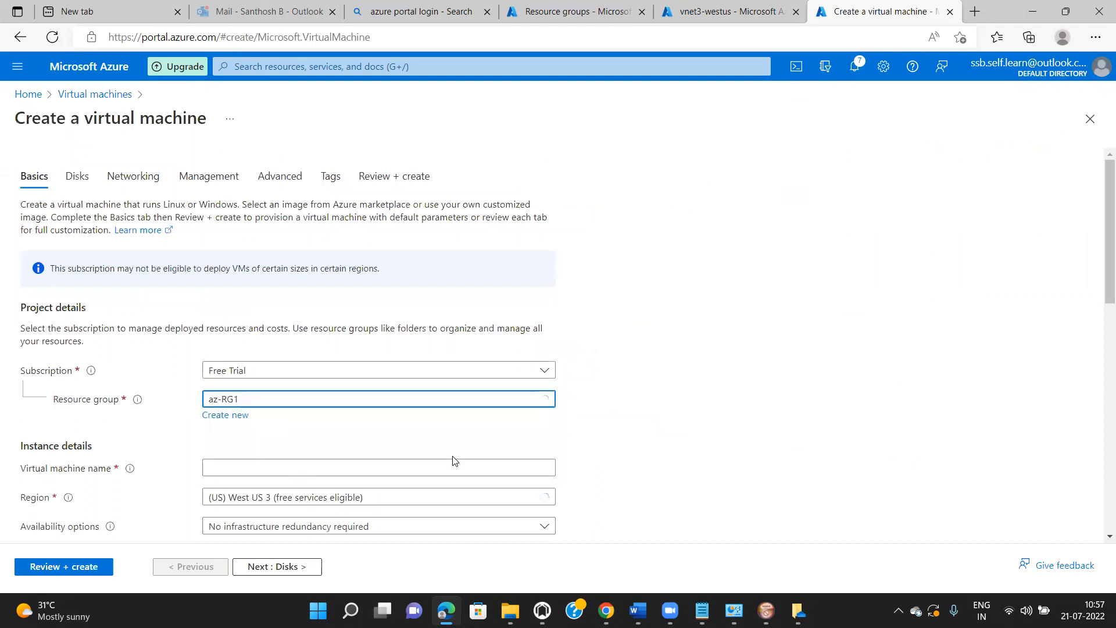
click(485, 470)
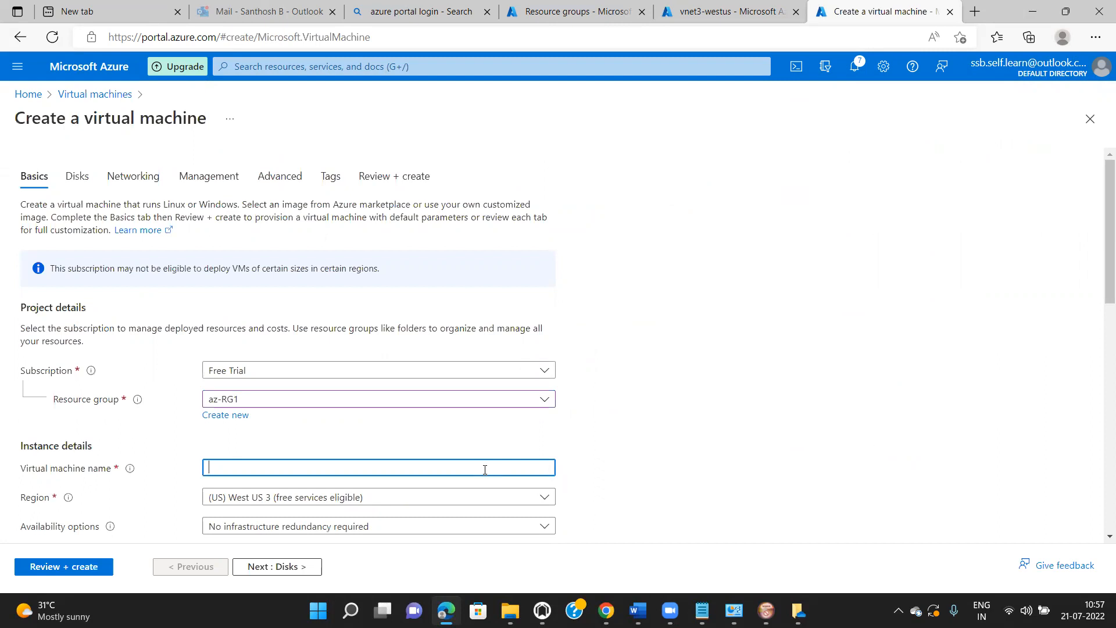
text(Dev-VM1)
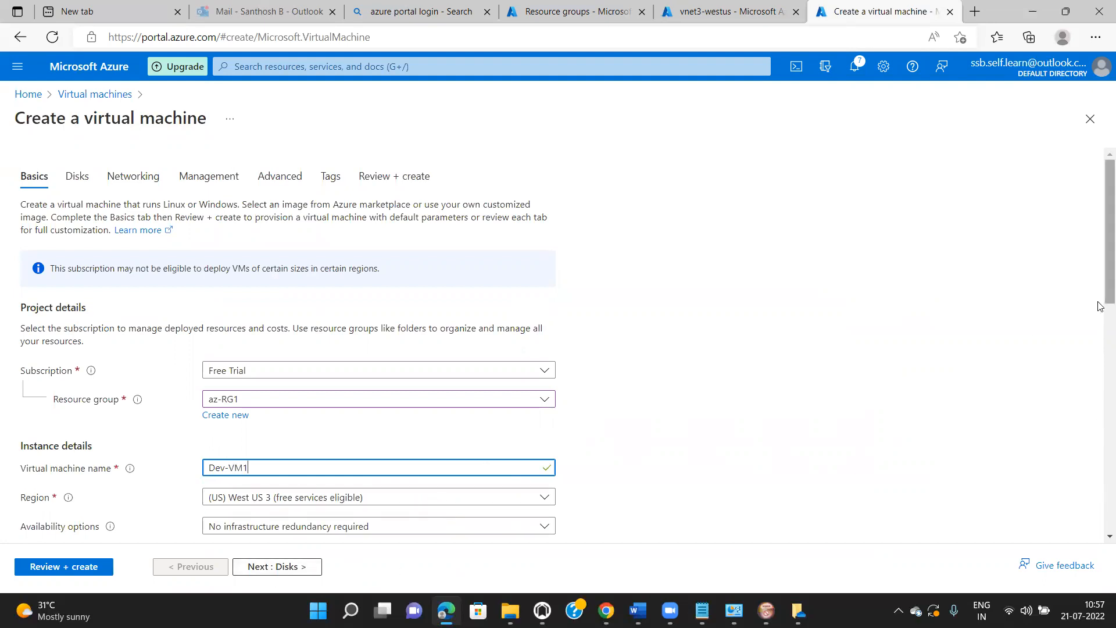
drag(1100, 306, 1100, 371)
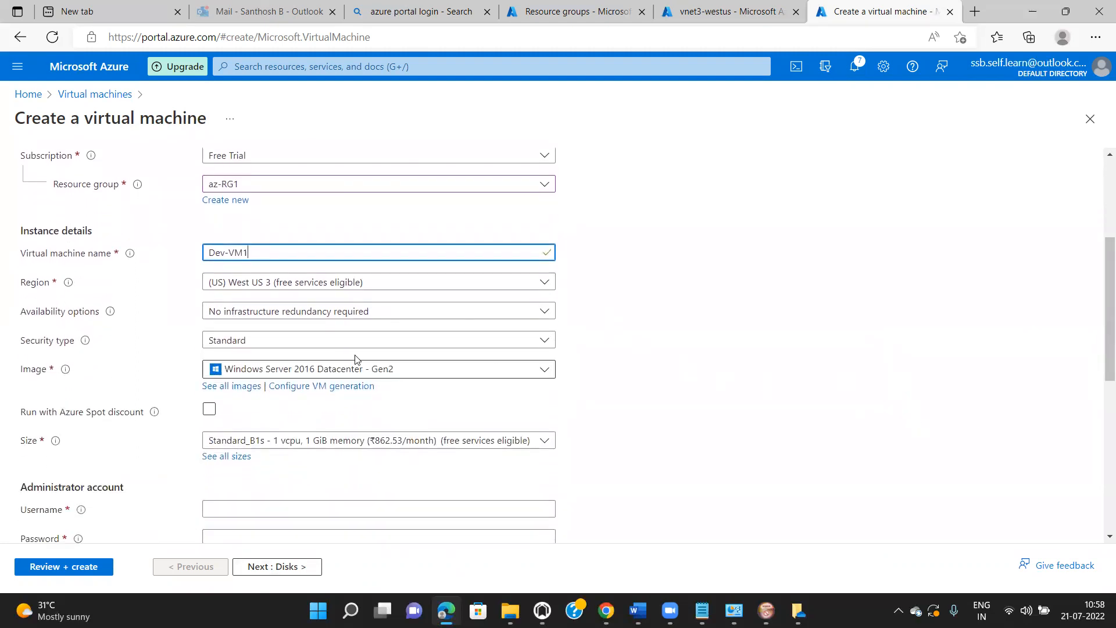
- Keep no infrastructure redundancy, Windows Server 2016 Datacenter - Gen2 image, and Standard_B1s size
click(354, 320)
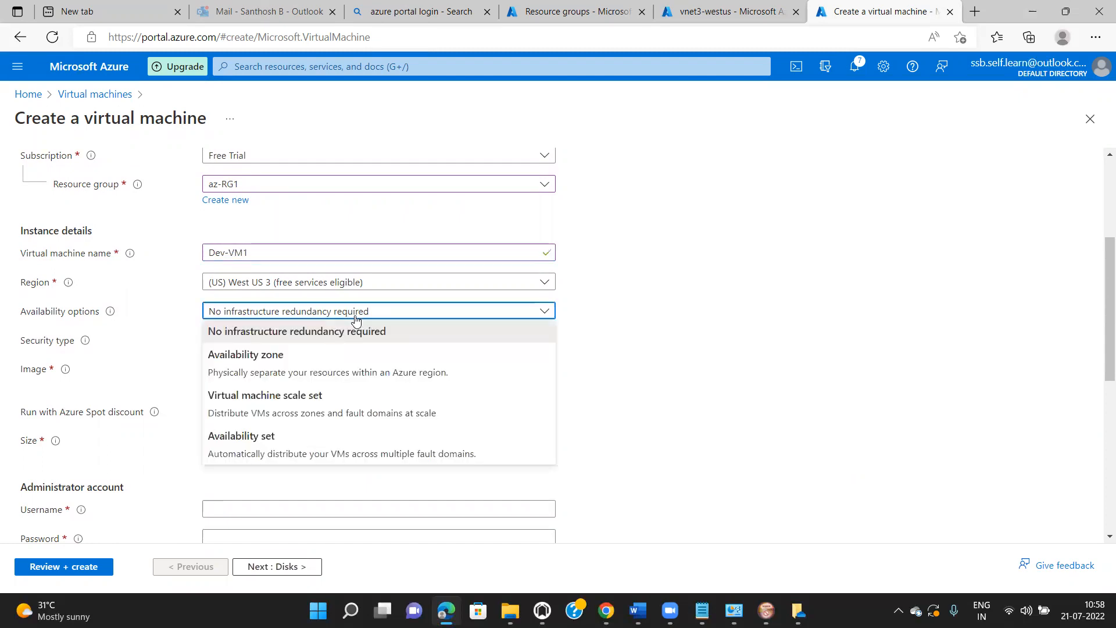
click(381, 339)
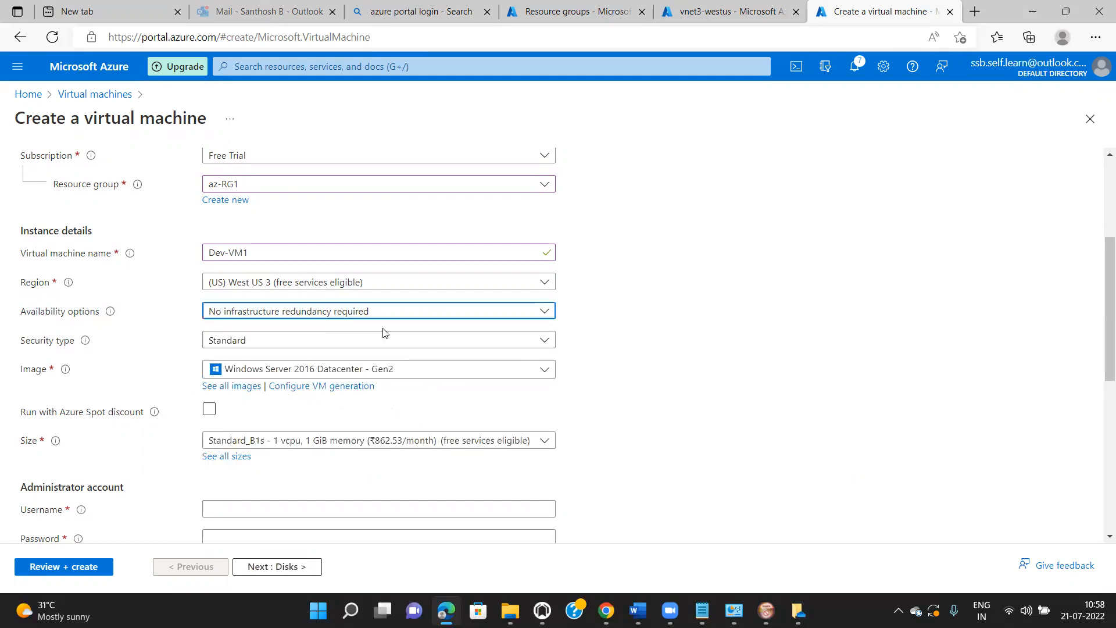
click(440, 372)
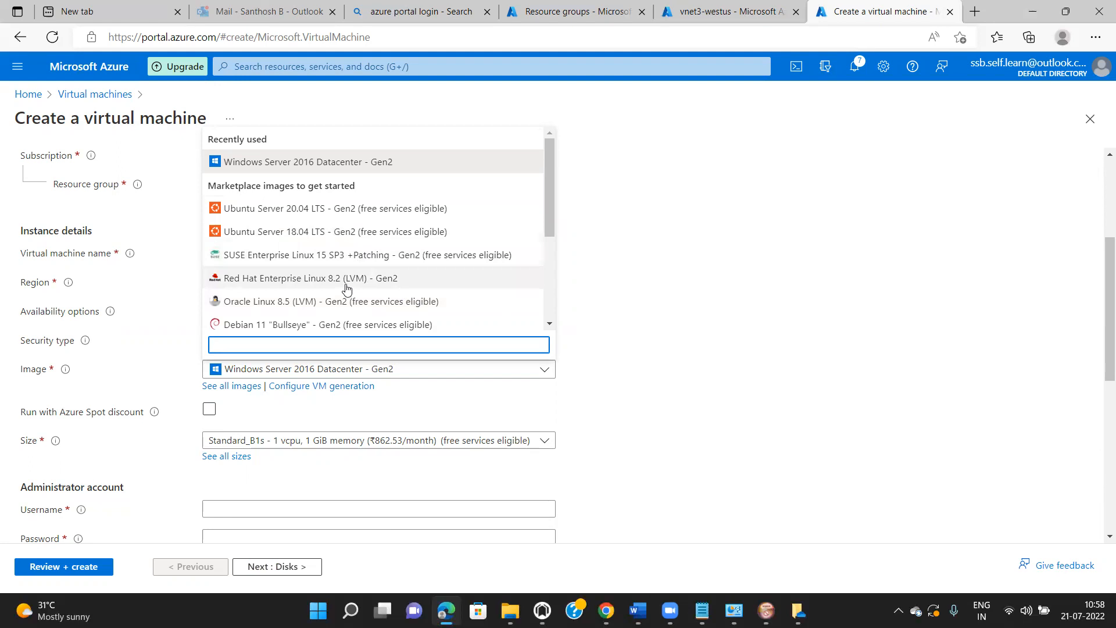
click(354, 162)
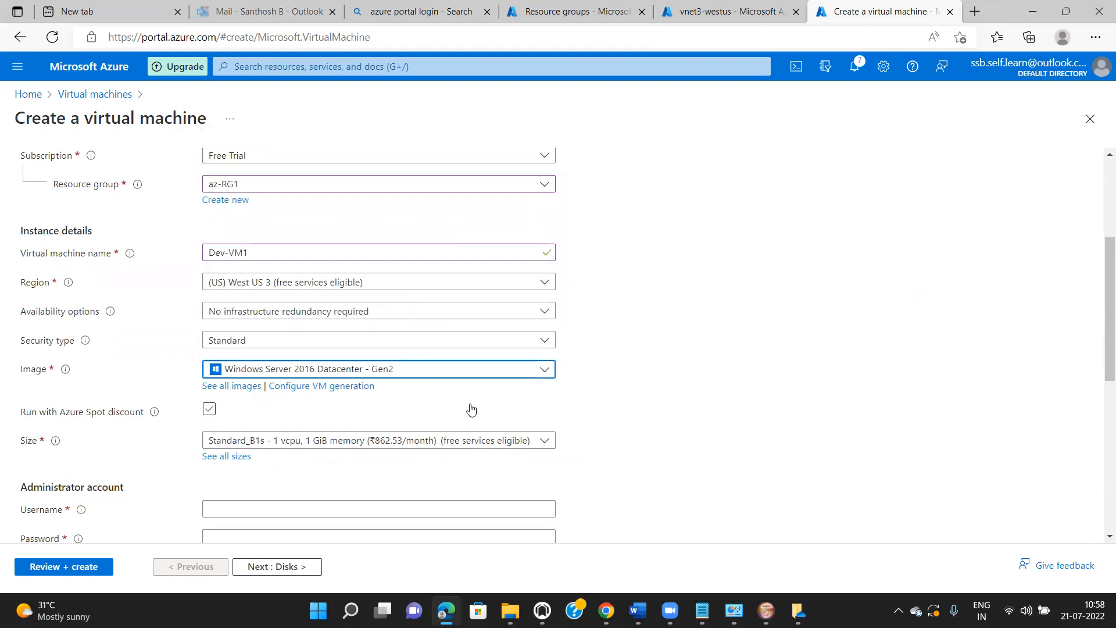
click(544, 442)
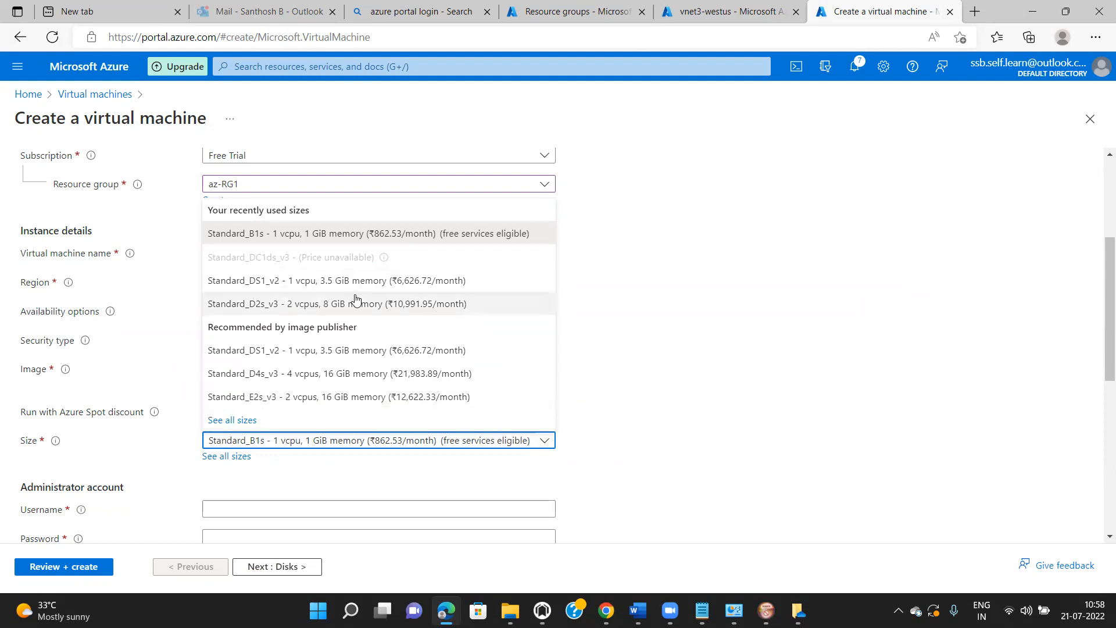
click(744, 308)
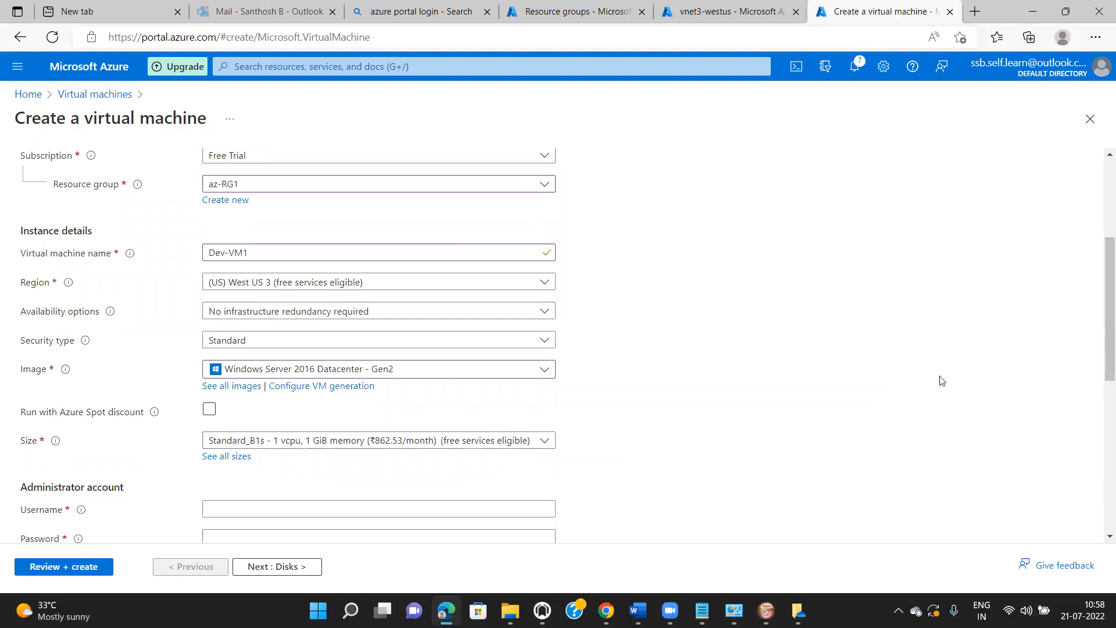
drag(1101, 355, 1103, 412)
click(355, 366)
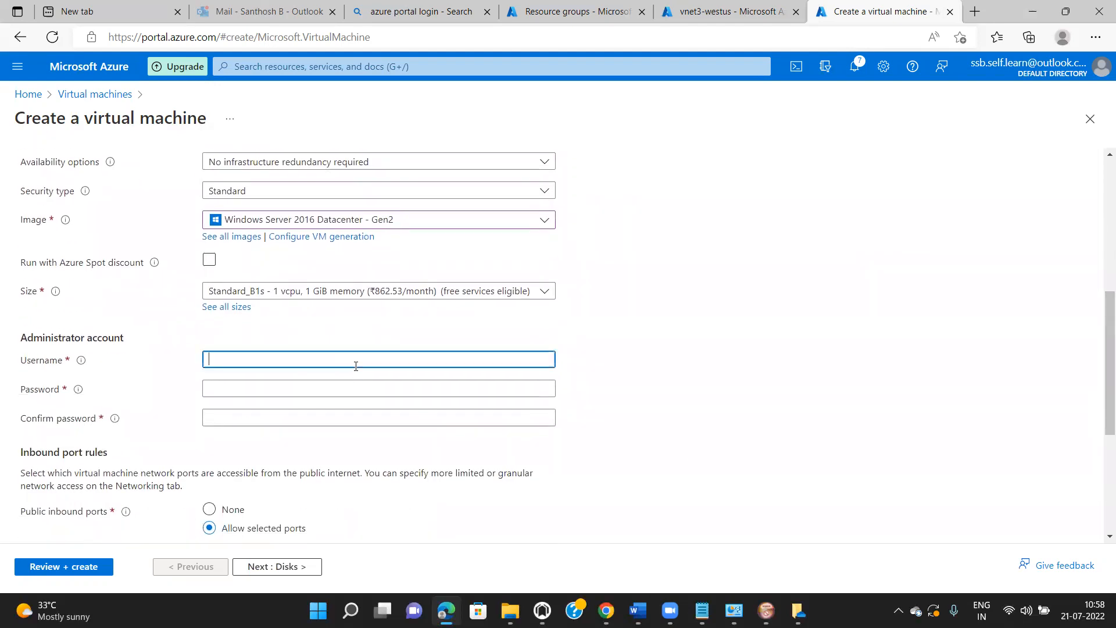
- Enter the administrator username and a confirmed password, keep RDP (3389) inbound, and advance to Disks
text(vmadmin)
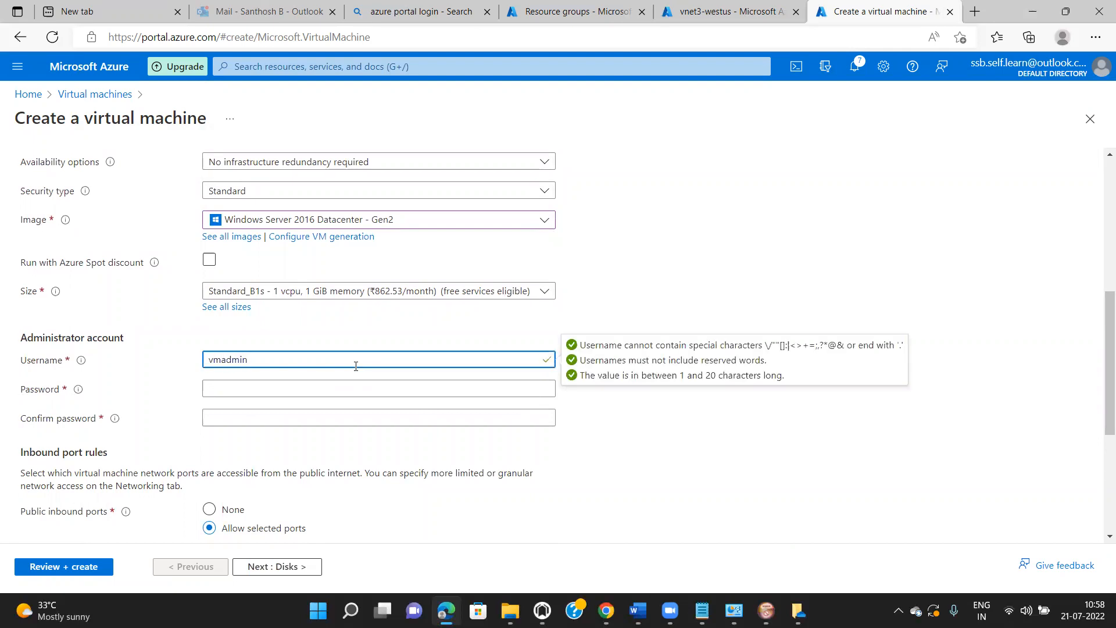
key(Tab)
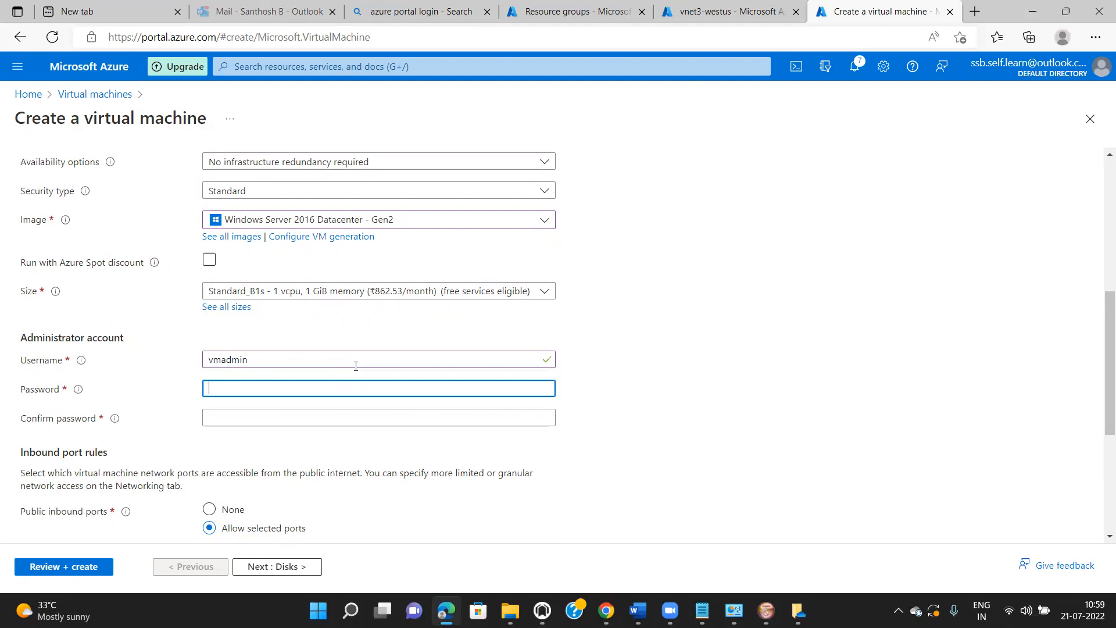
text(•••••)
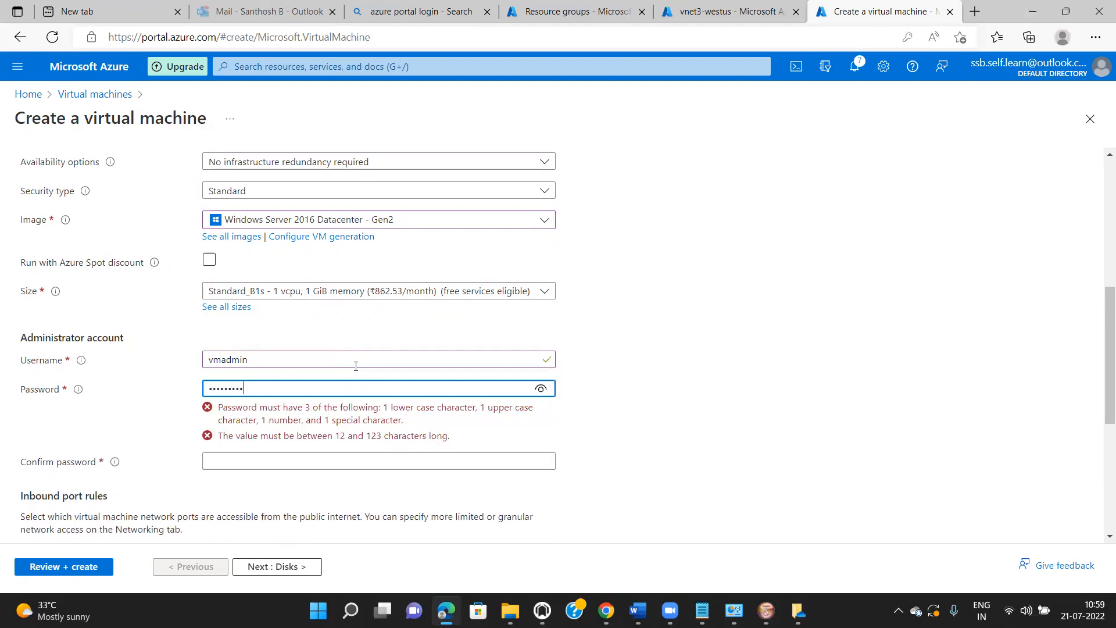
text(••)
key(Tab)
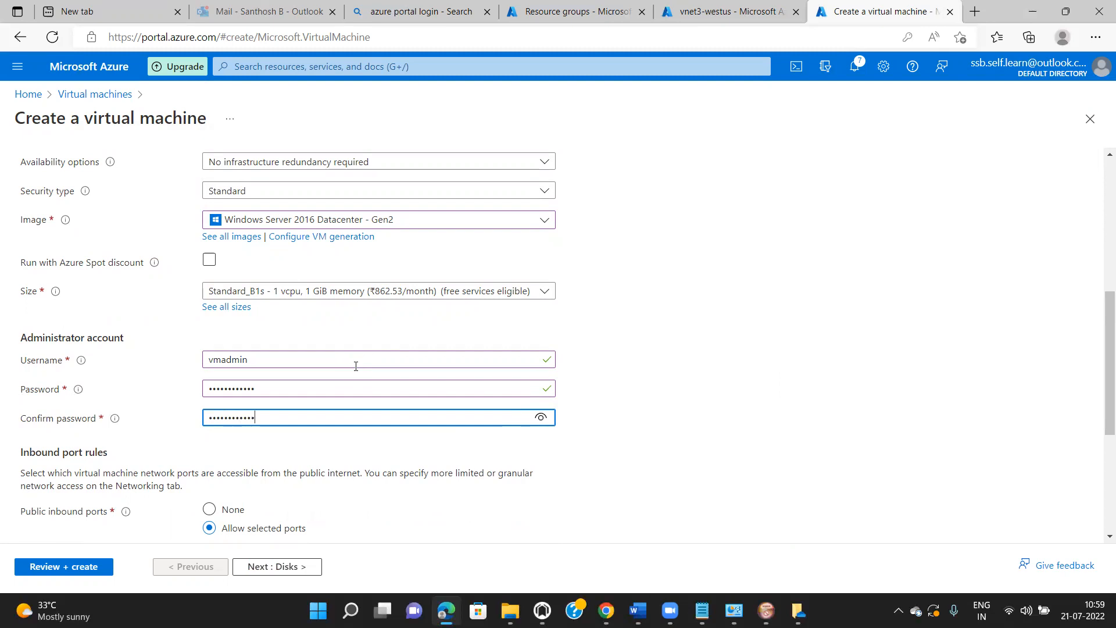
scroll(1099, 358, down, 4)
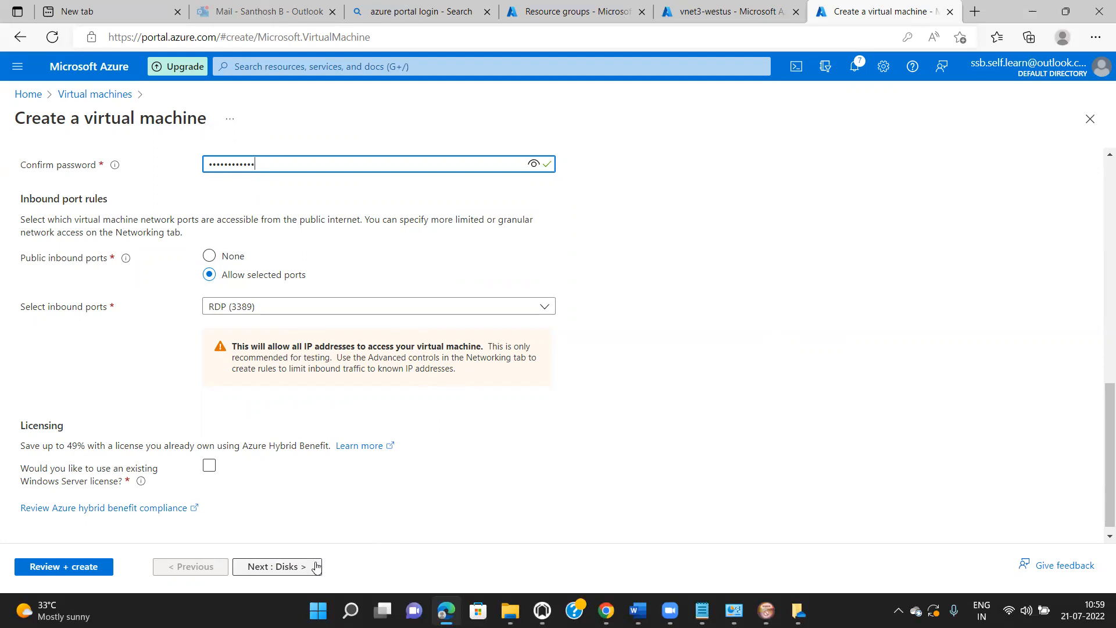
click(285, 566)
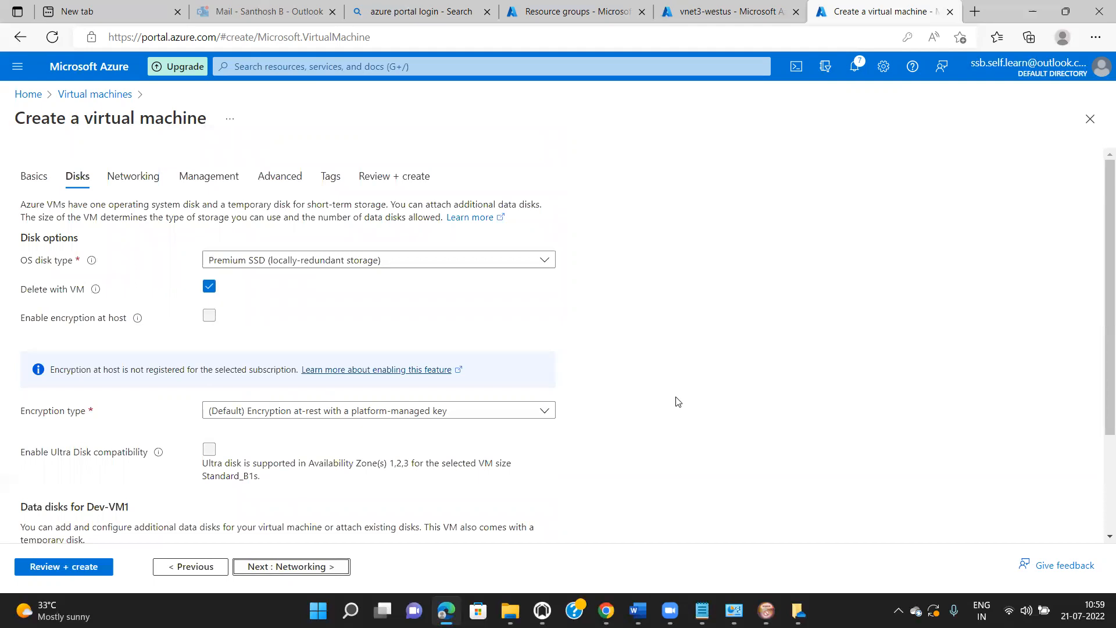
- Set Dev-VM1's OS disk type to Standard HDD and advance to Networking
click(545, 260)
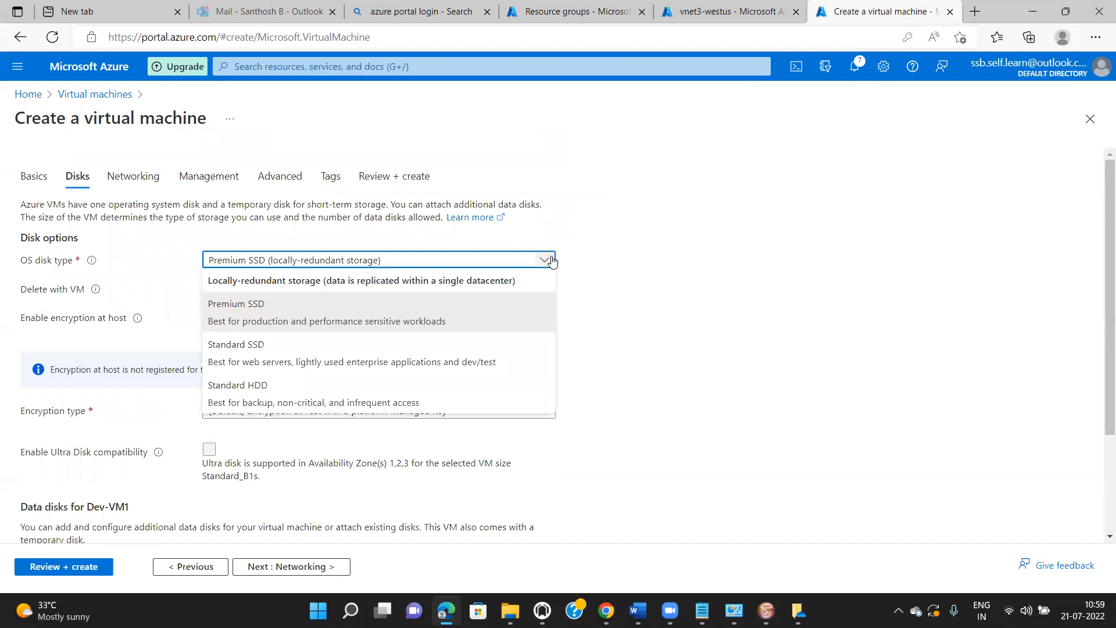
click(433, 396)
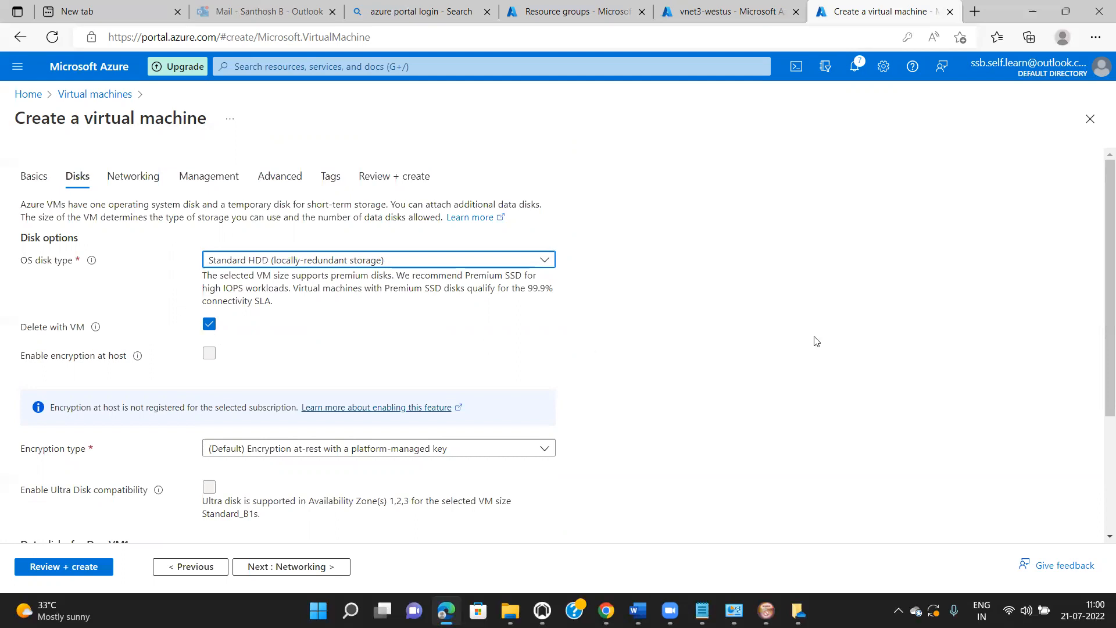
scroll(1100, 332, down, 3)
scroll(1100, 332, down, 2)
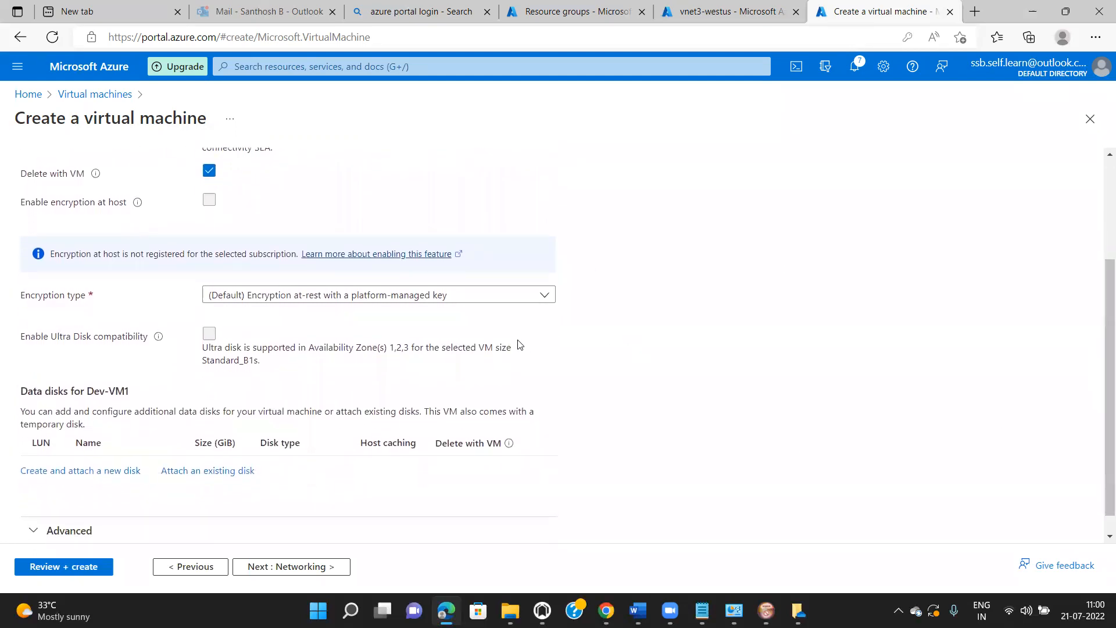
click(323, 569)
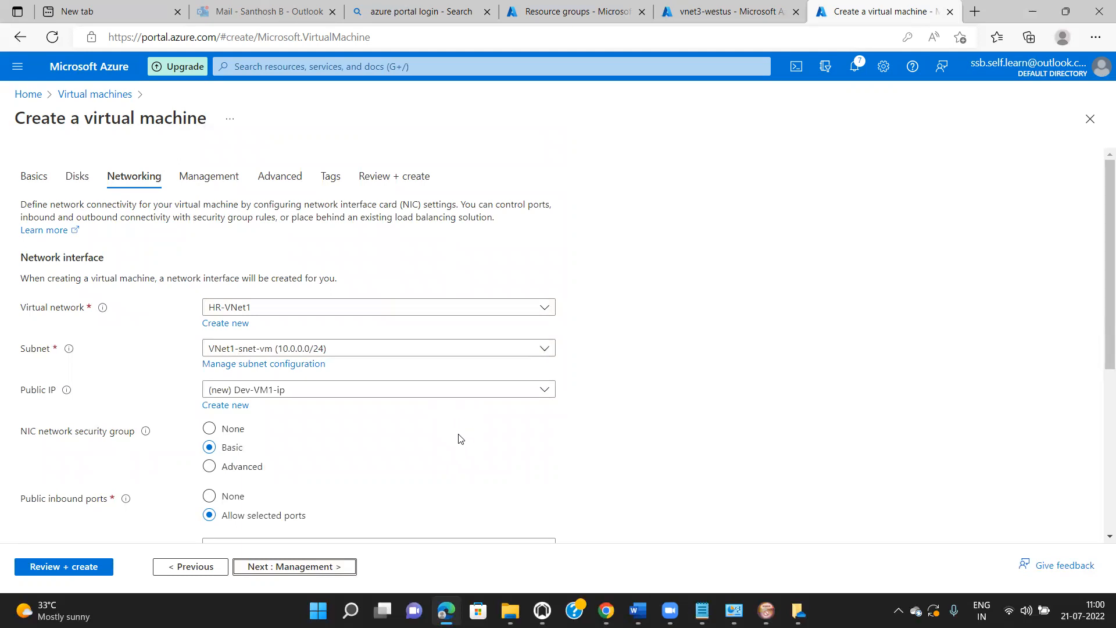
- Attach Dev-VM1 to HR-VNet1, subnet VNet1-snet-vm, with new public IP Dev-VM1-ip, then go to Management
click(548, 314)
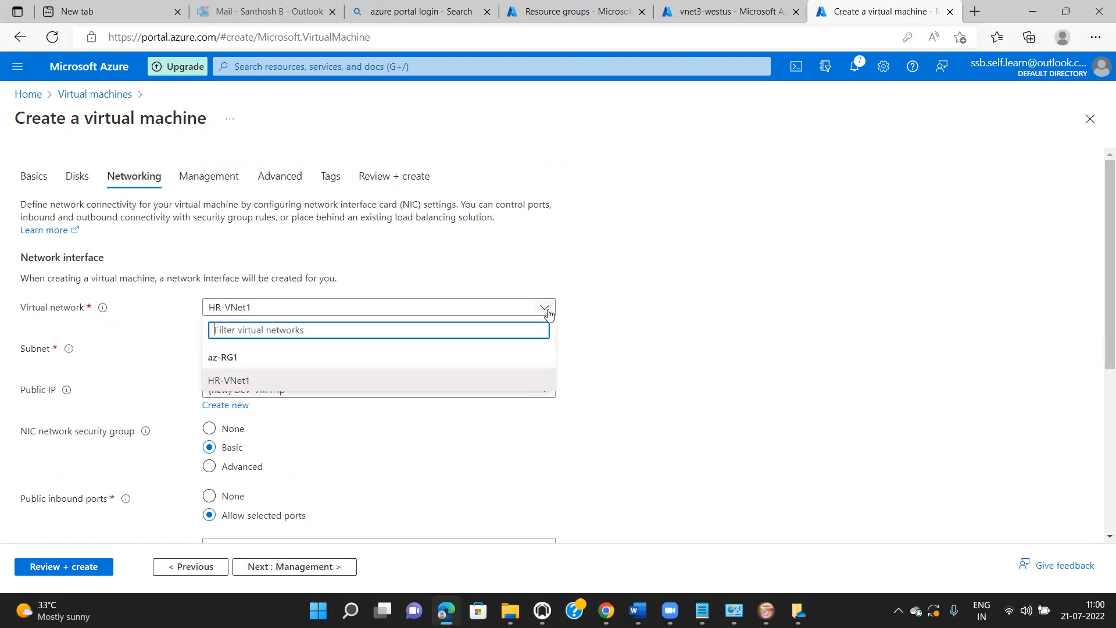
click(410, 385)
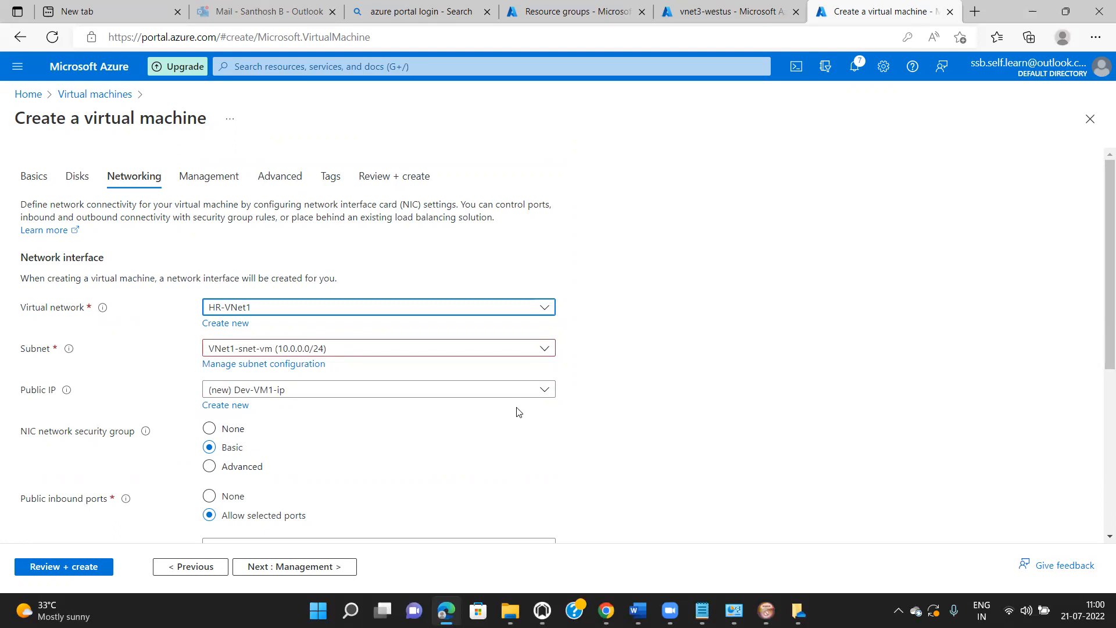
click(544, 349)
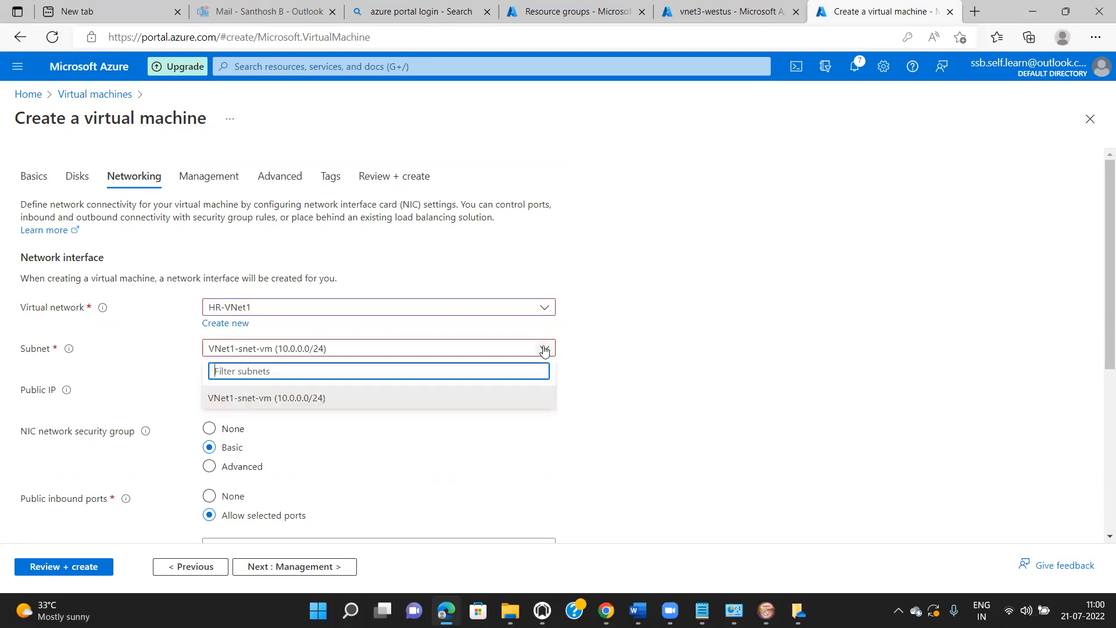
click(327, 402)
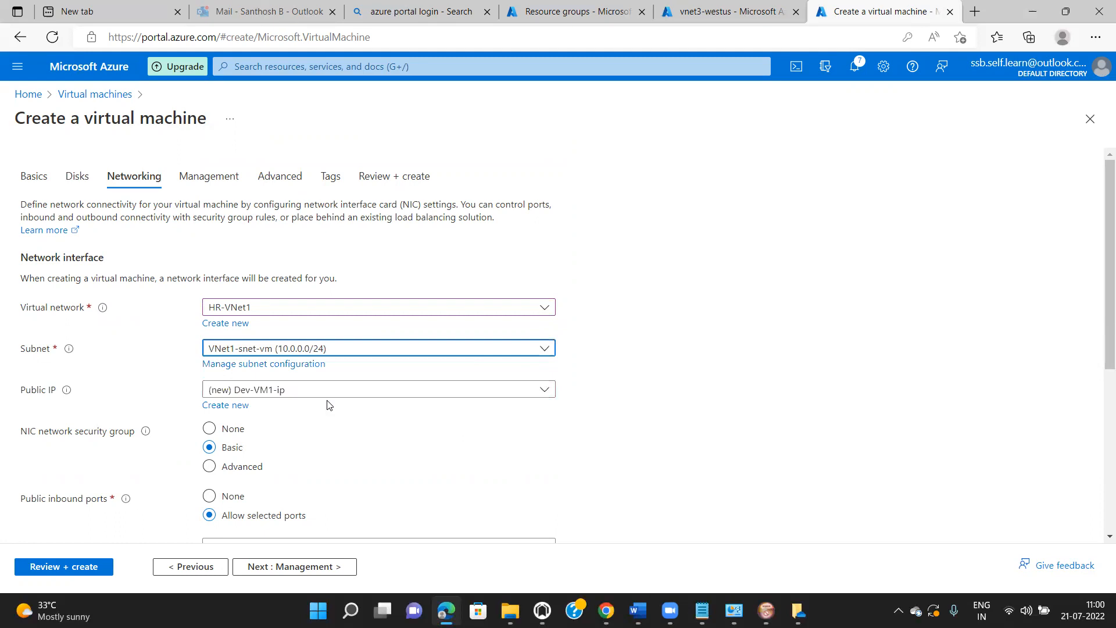
click(544, 391)
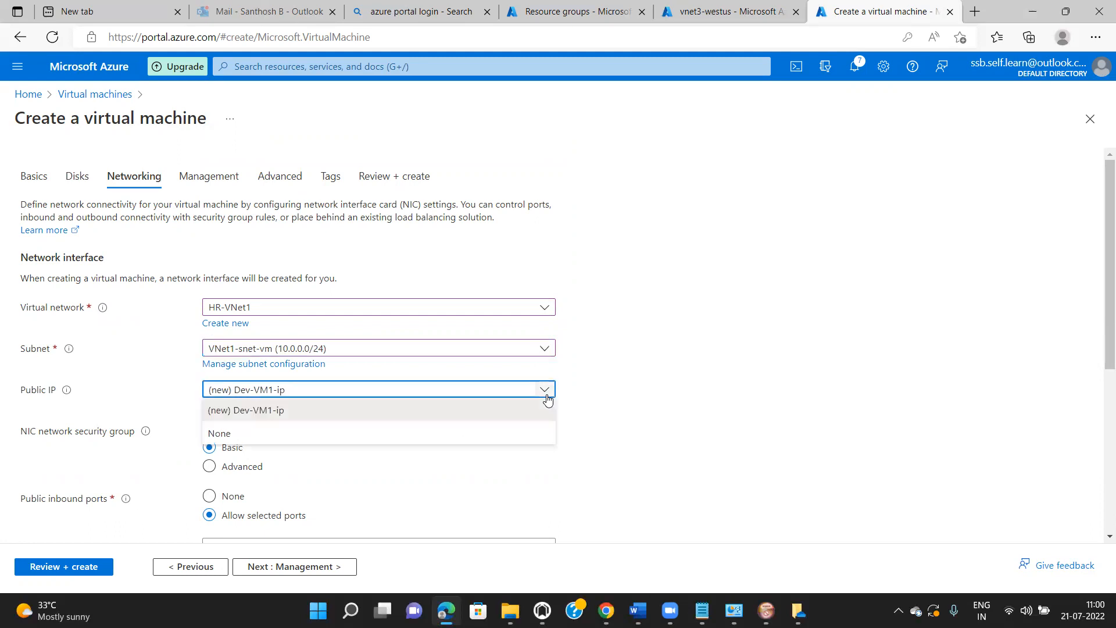
click(519, 415)
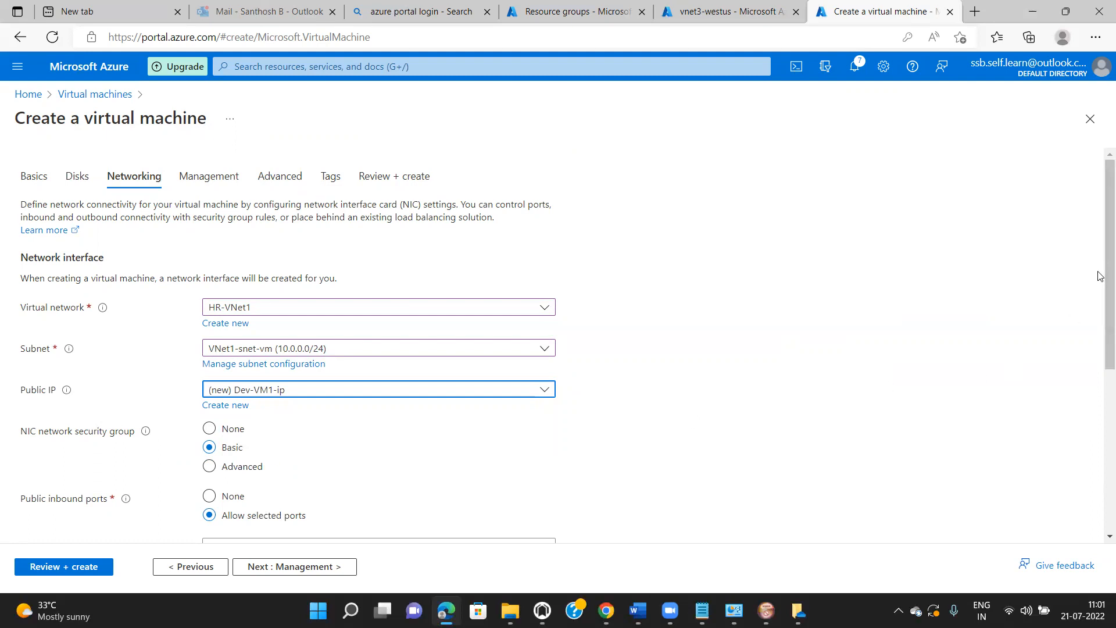
drag(1100, 275, 1100, 357)
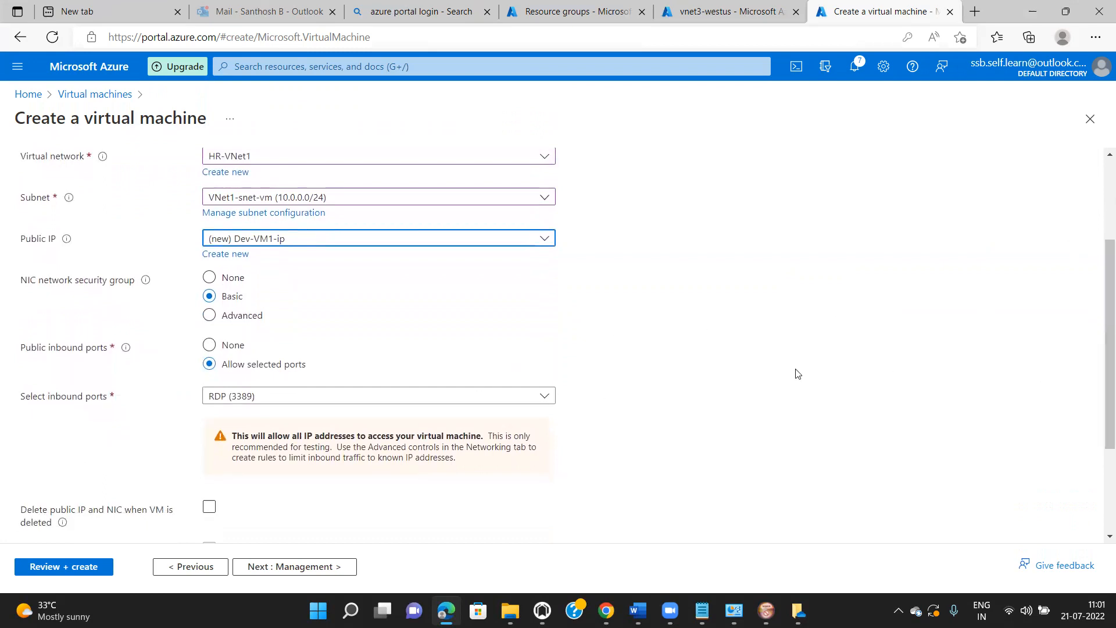
drag(1100, 375, 1101, 459)
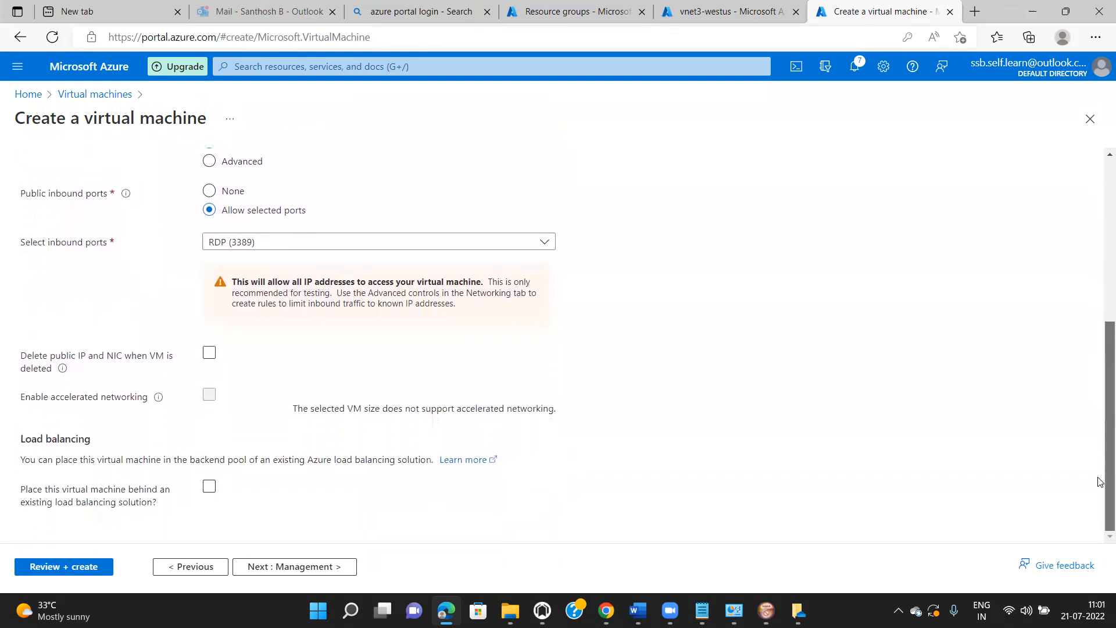
click(295, 567)
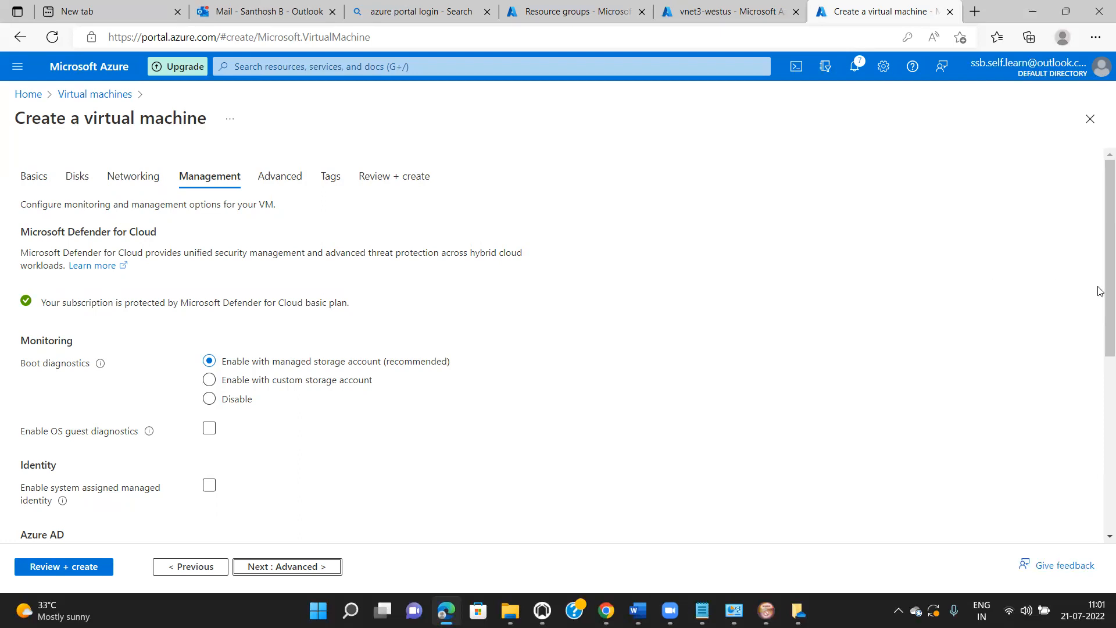
- Disable boot diagnostics for Dev-VM1 and advance past the Management tab to the Advanced settings
click(207, 401)
scroll(1099, 325, down, 3)
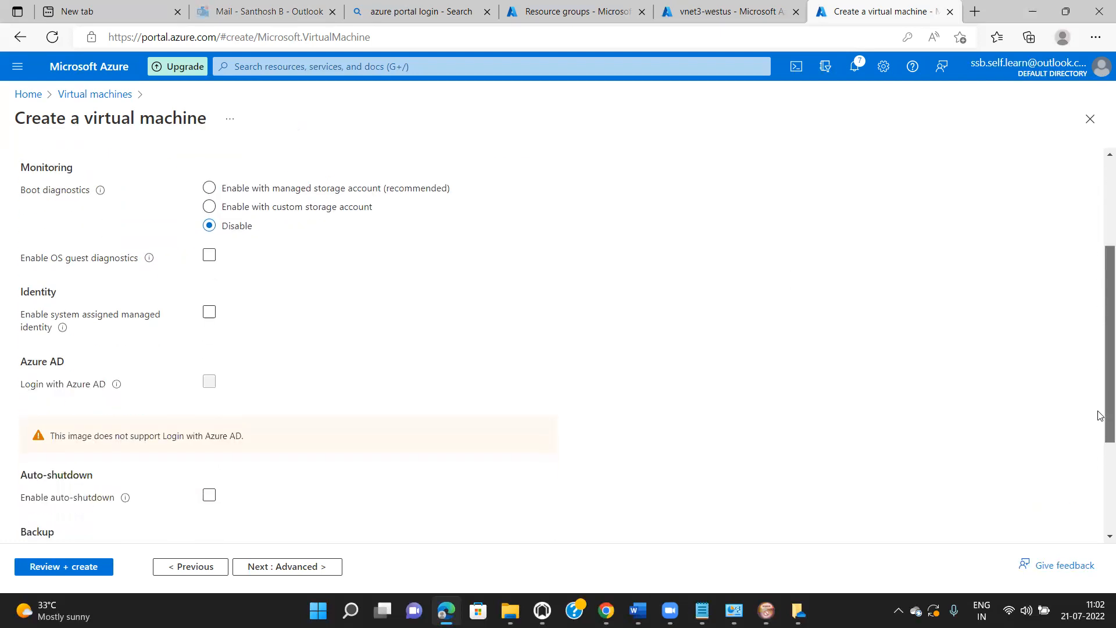
scroll(1099, 400, down, 3)
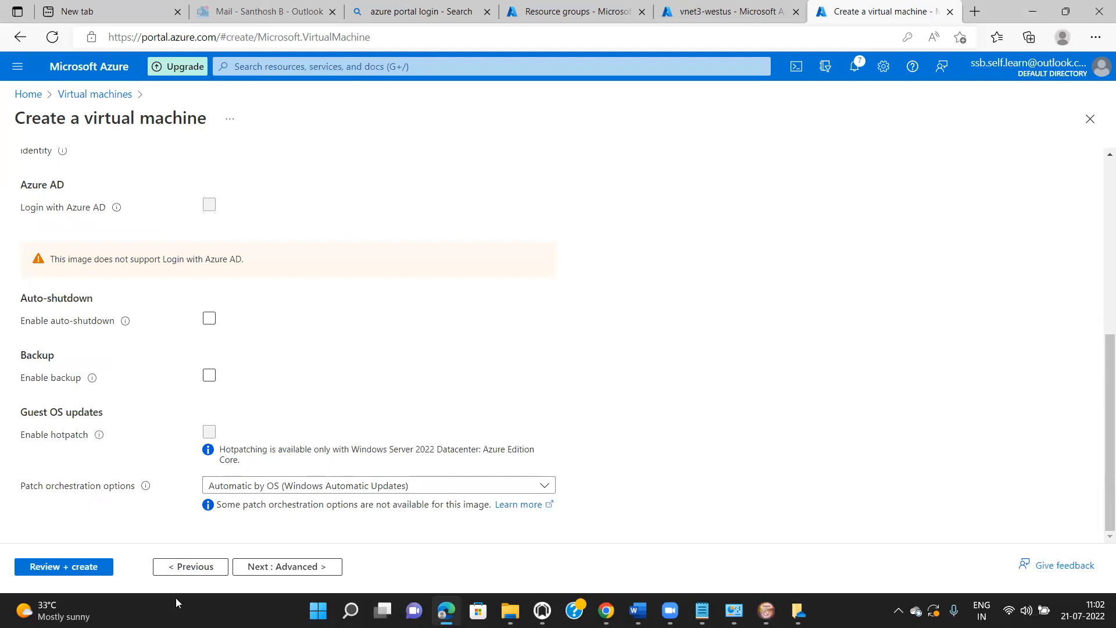
click(258, 569)
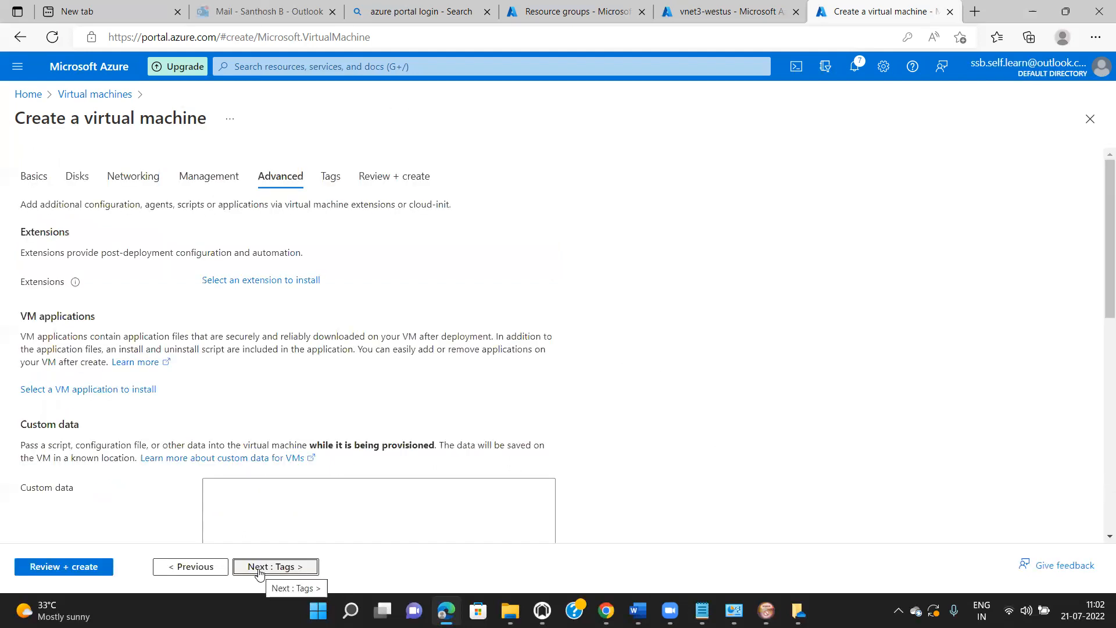
click(259, 572)
- Advance Dev-VM1 to Review + create and submit it for deployment
click(260, 572)
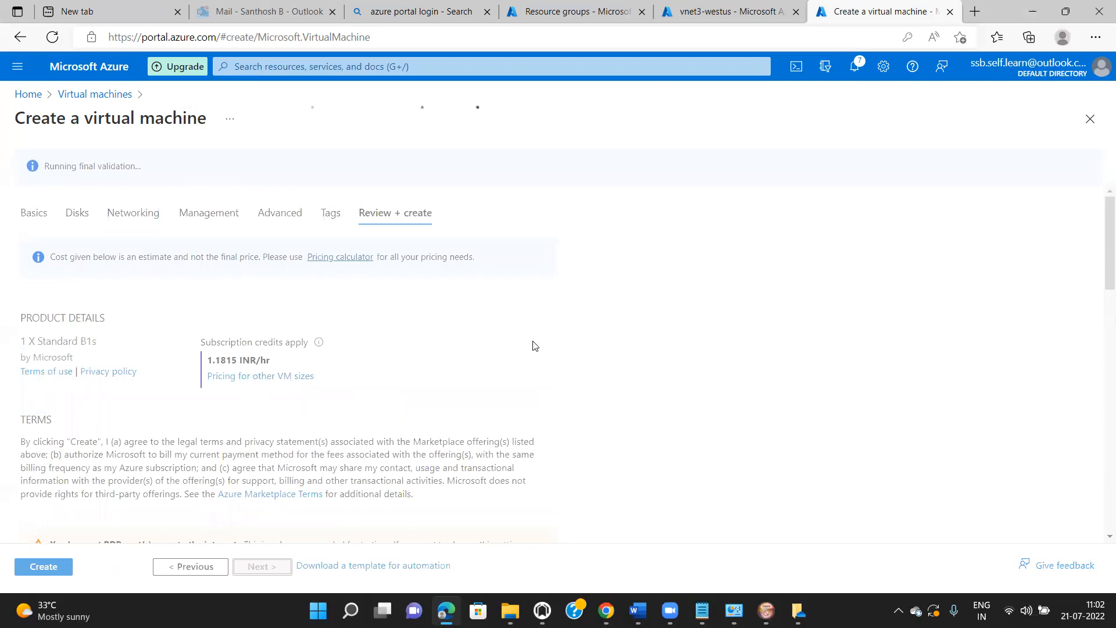
click(42, 566)
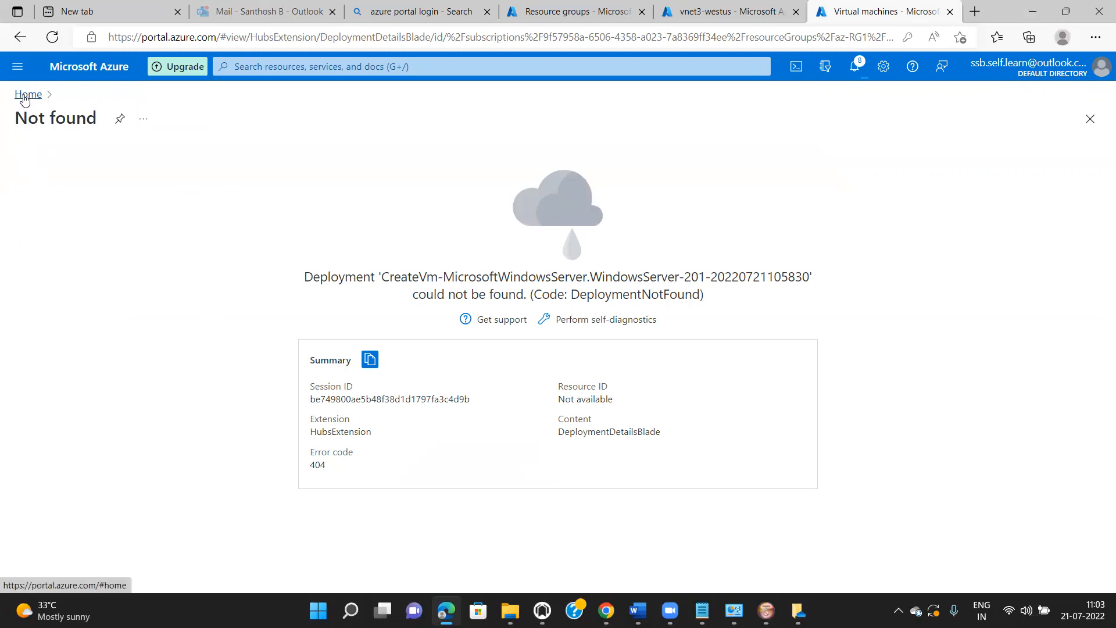
- Begin a new virtual network named IT-VNet1 in resource group az-RG1 and continue to IP addresses
click(25, 98)
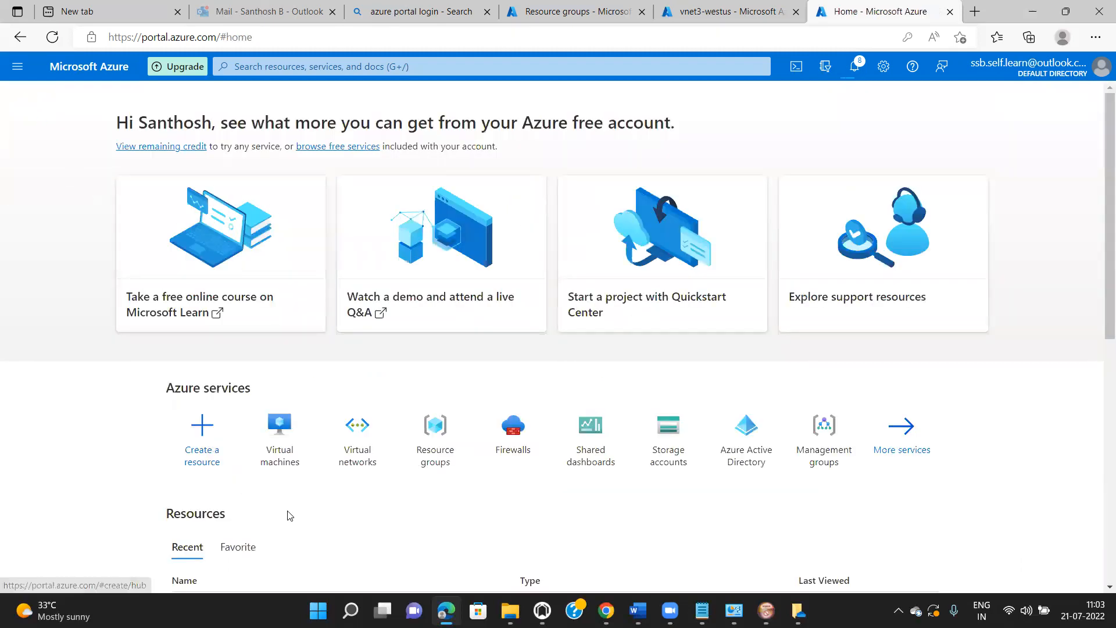
click(364, 454)
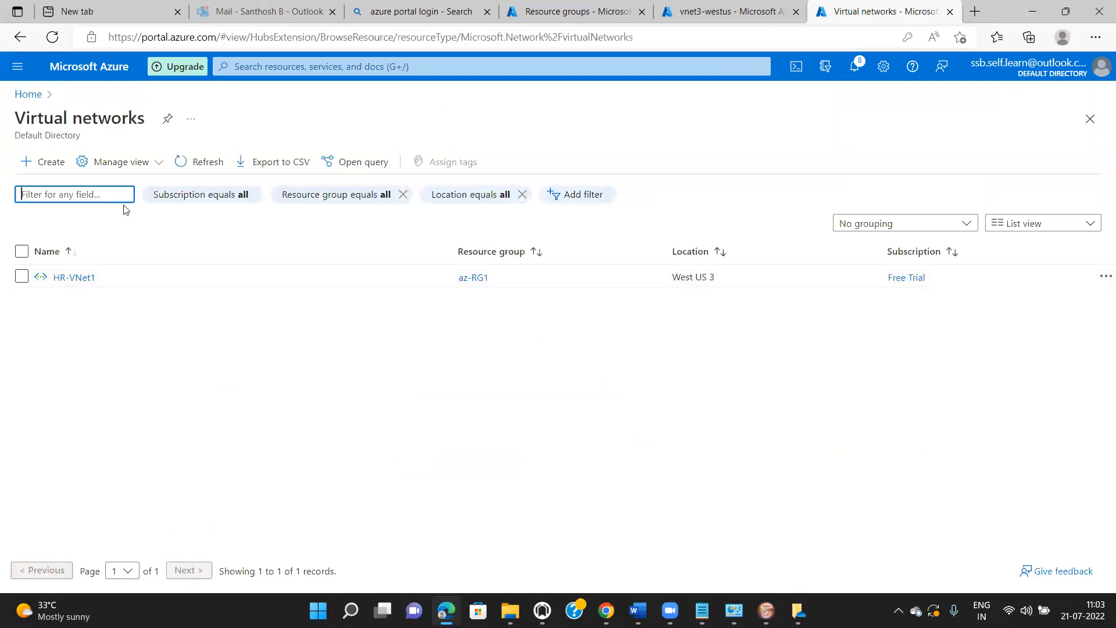
click(53, 161)
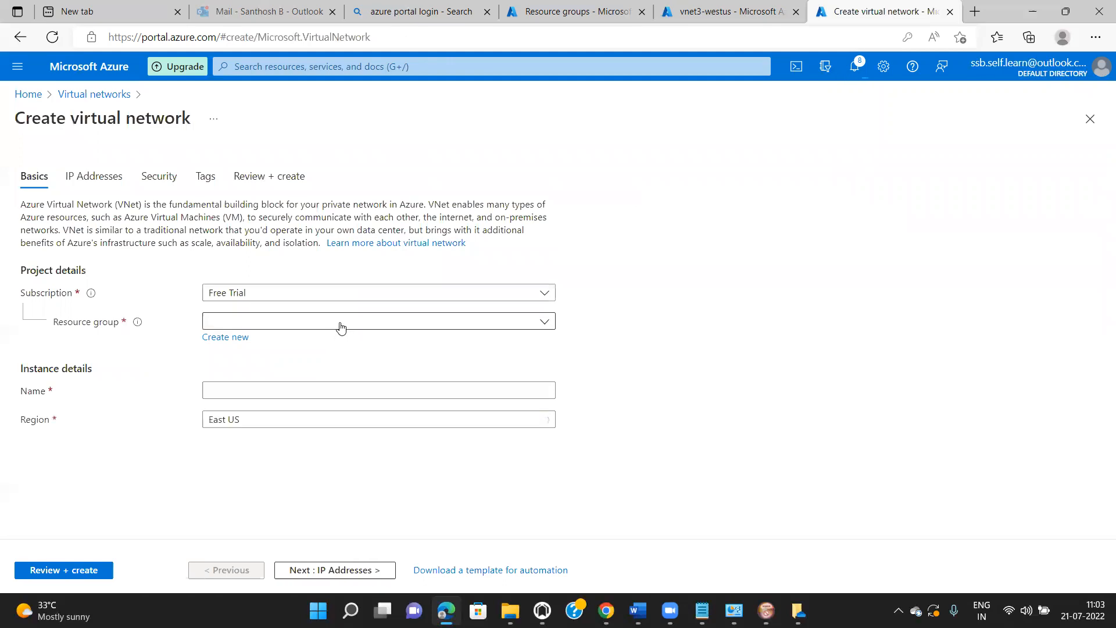
click(341, 325)
click(323, 371)
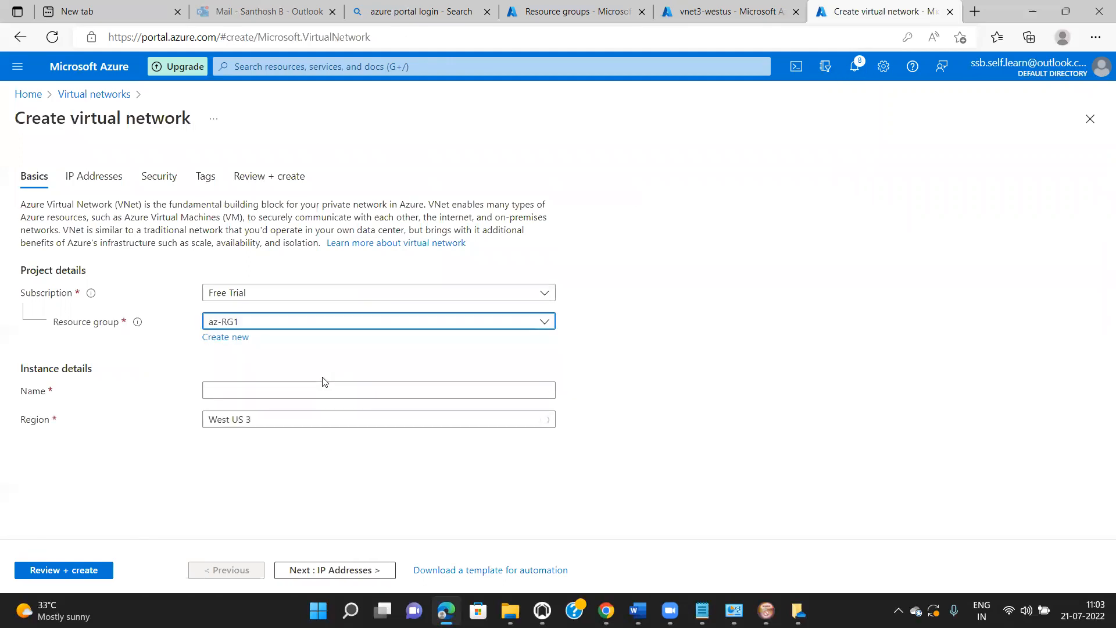
click(323, 387)
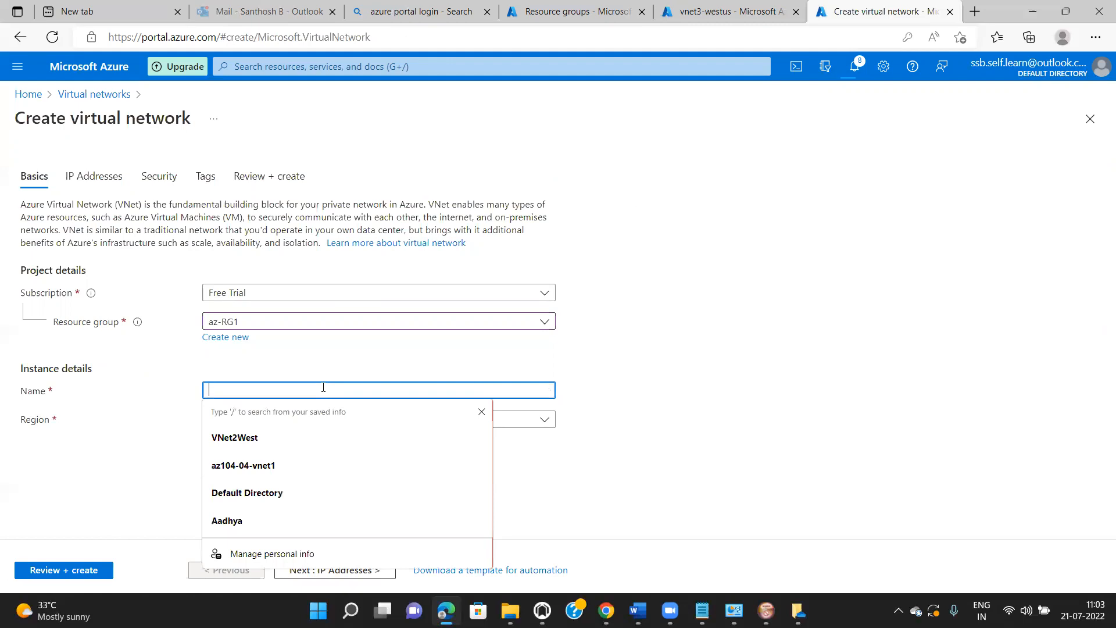
text(IT-VNet1)
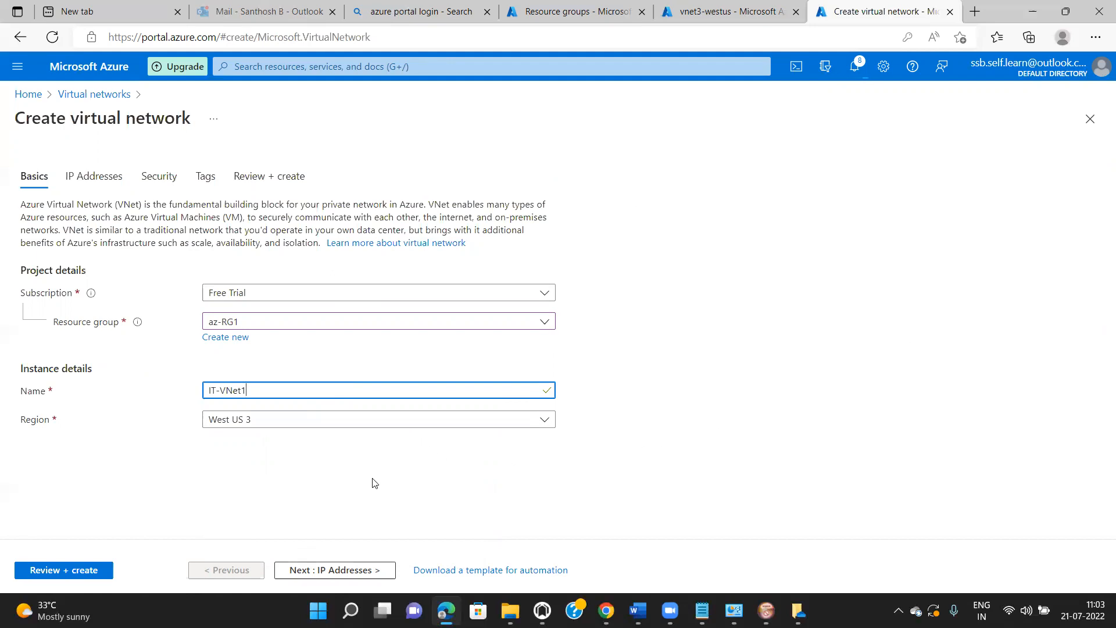
click(351, 572)
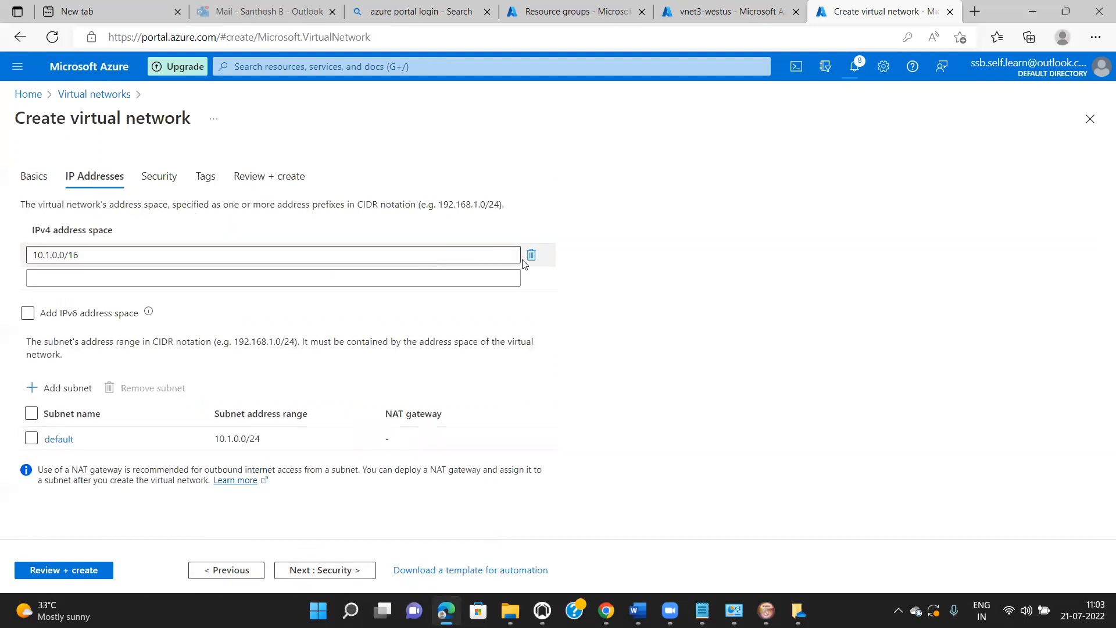
- Replace the 10.1.0.0/16 address space with 10.10.0.0/16 and begin adding a subnet
click(531, 255)
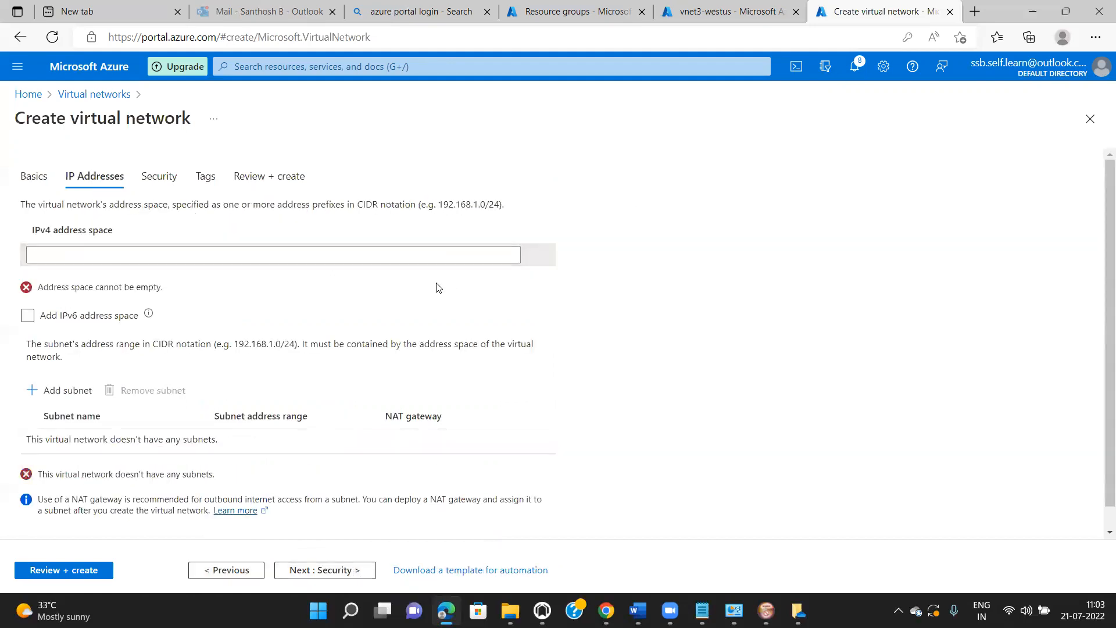
click(403, 254)
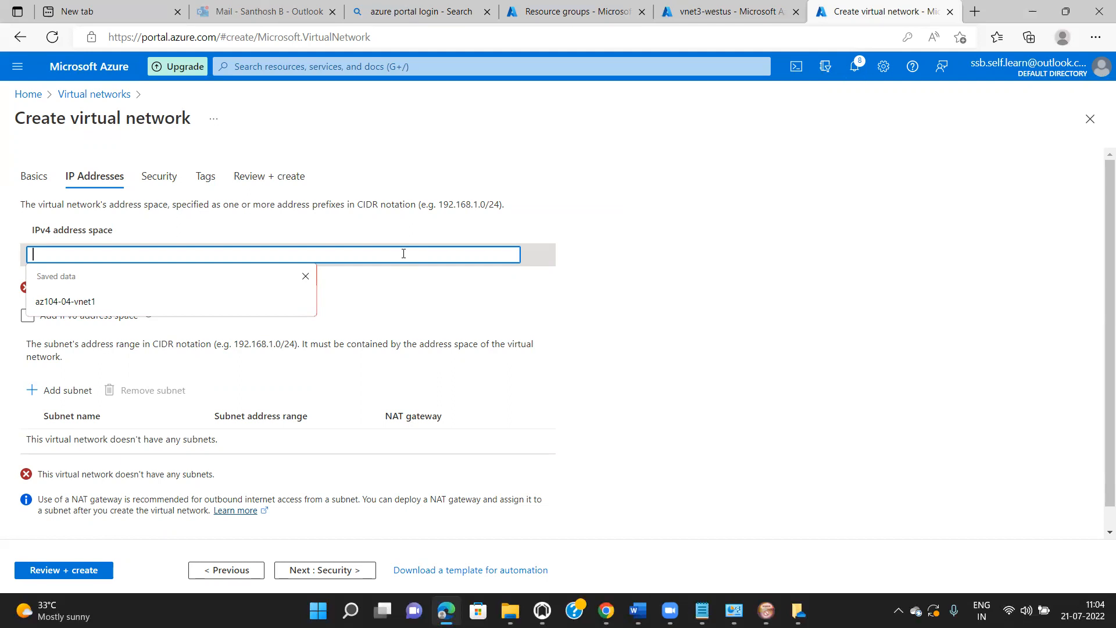
text(10)
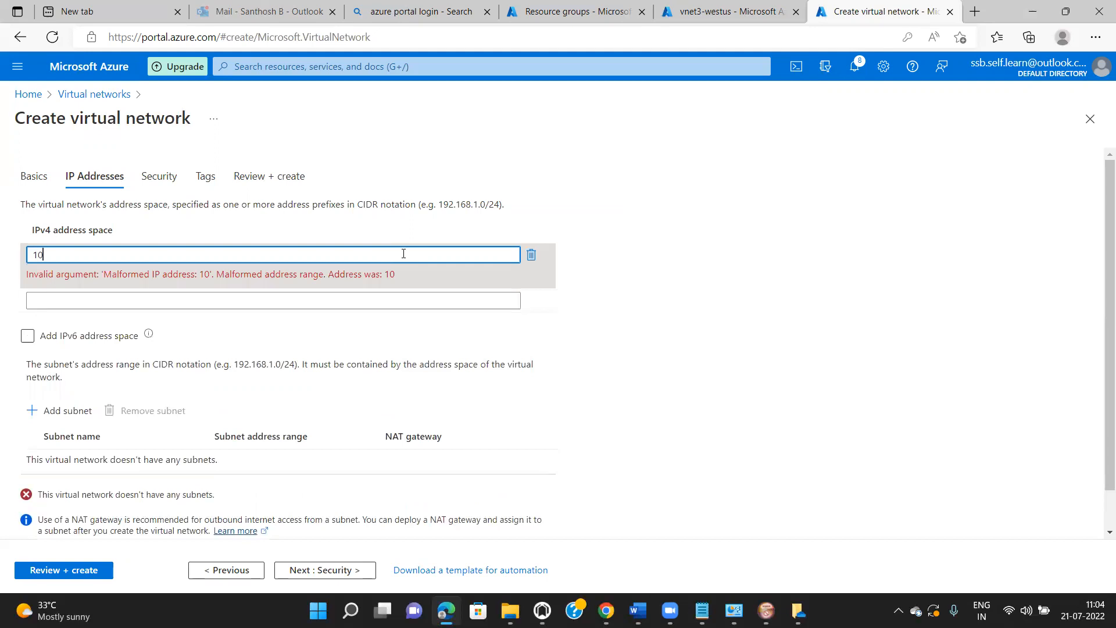
text(.10.0.0/16)
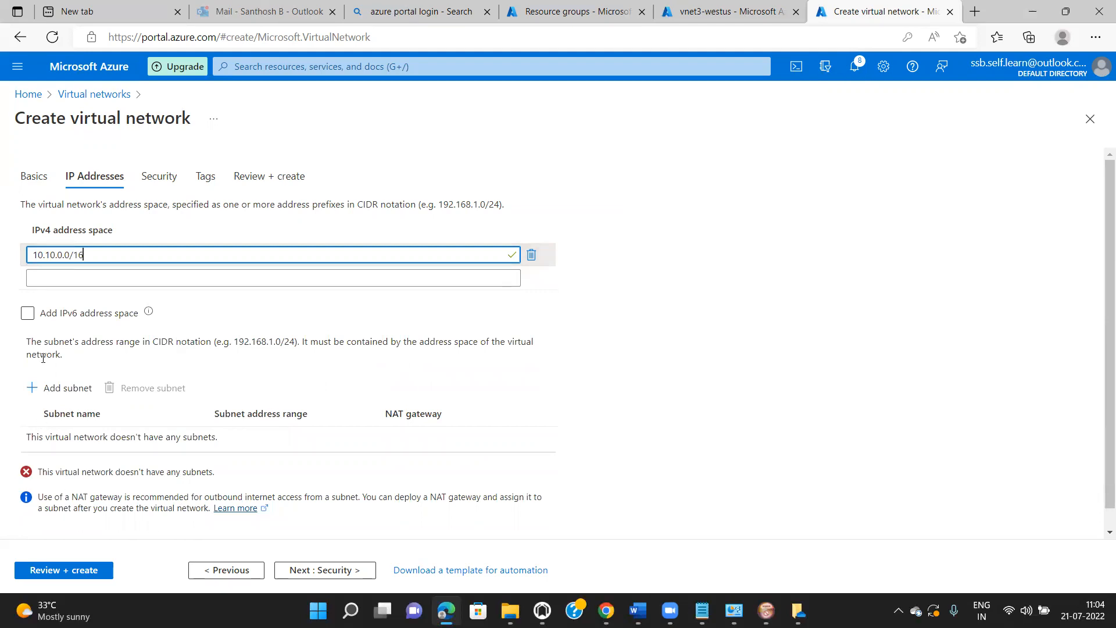
click(57, 389)
text(10.10.0)
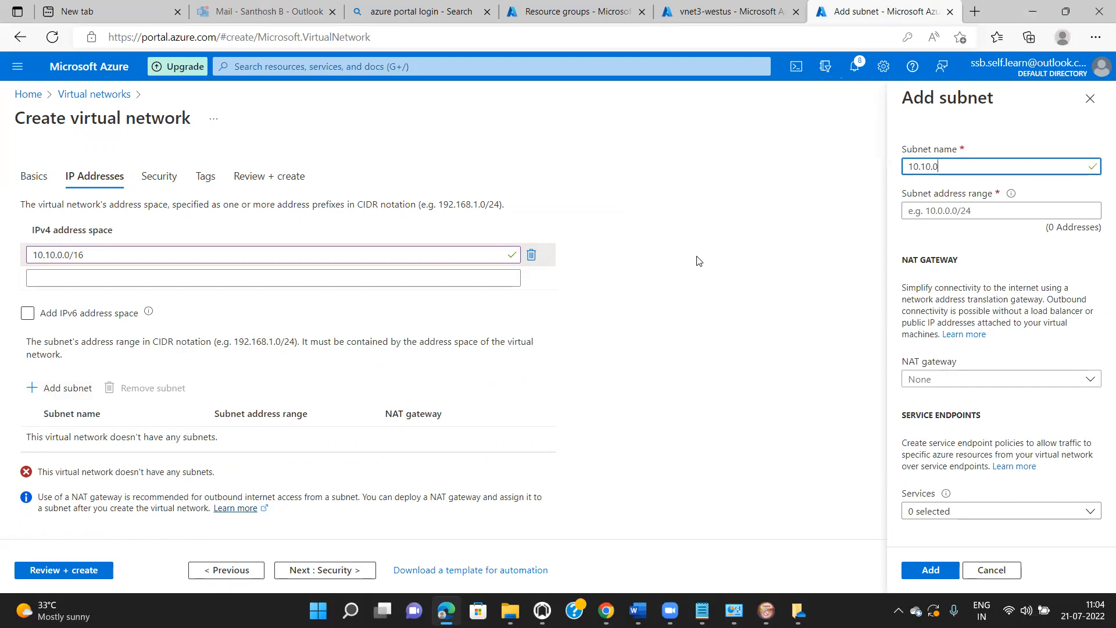
text(.)
- Add subnet VNet1-snet-vm with address range 10.10.0.0/24 to IT-VNet1
key(BackSpace)
text(.0/24)
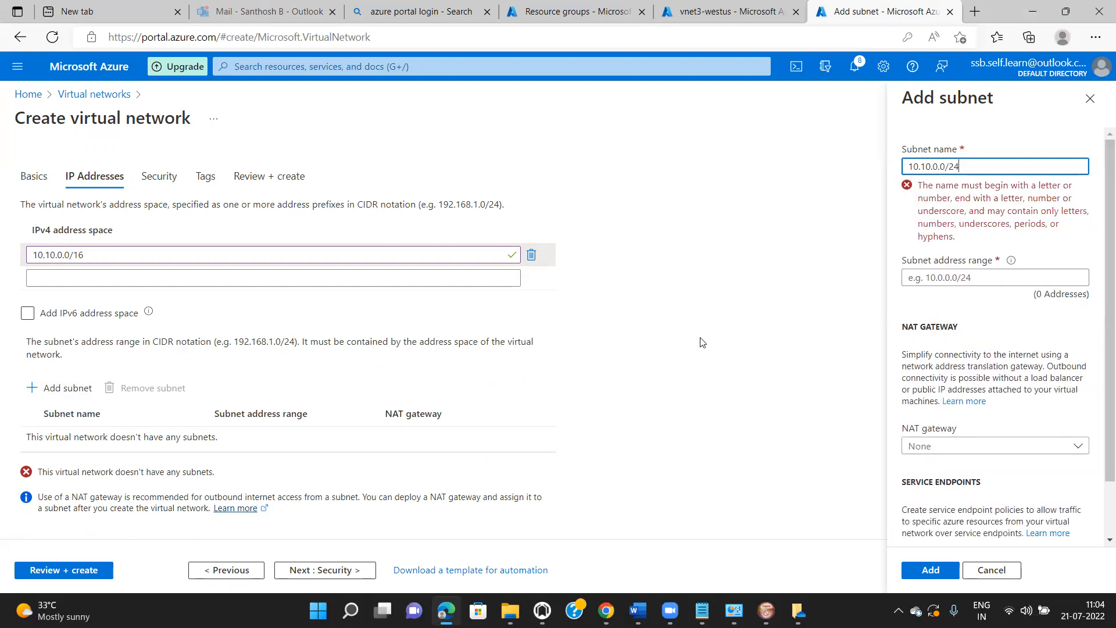
key(ctrl+a)
key(ctrl+c)
key(BackSpace)
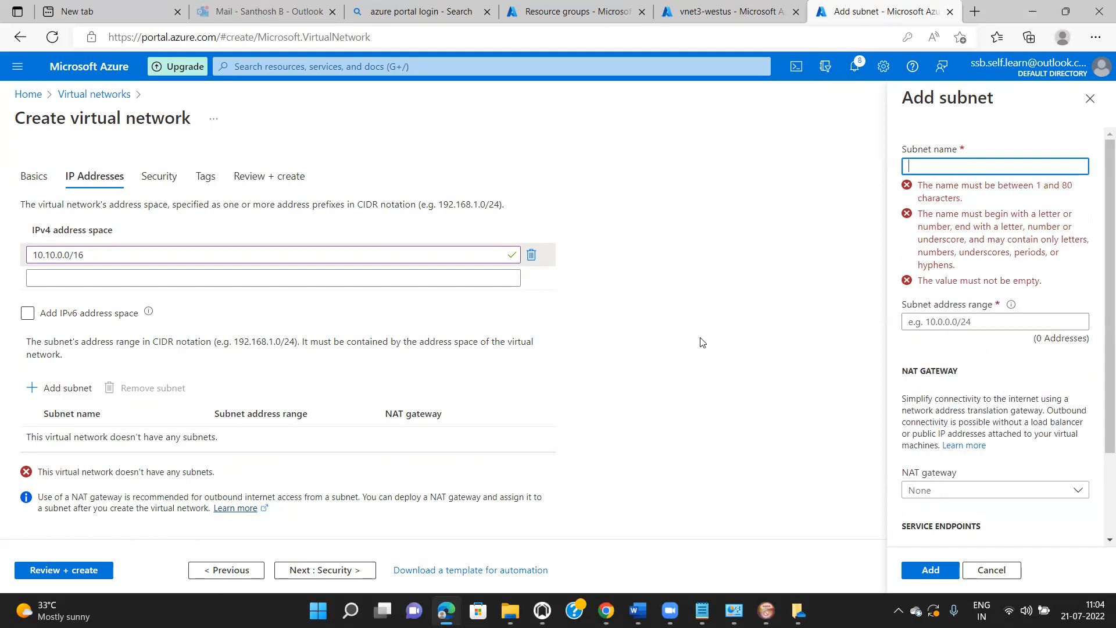
text(VNet1)
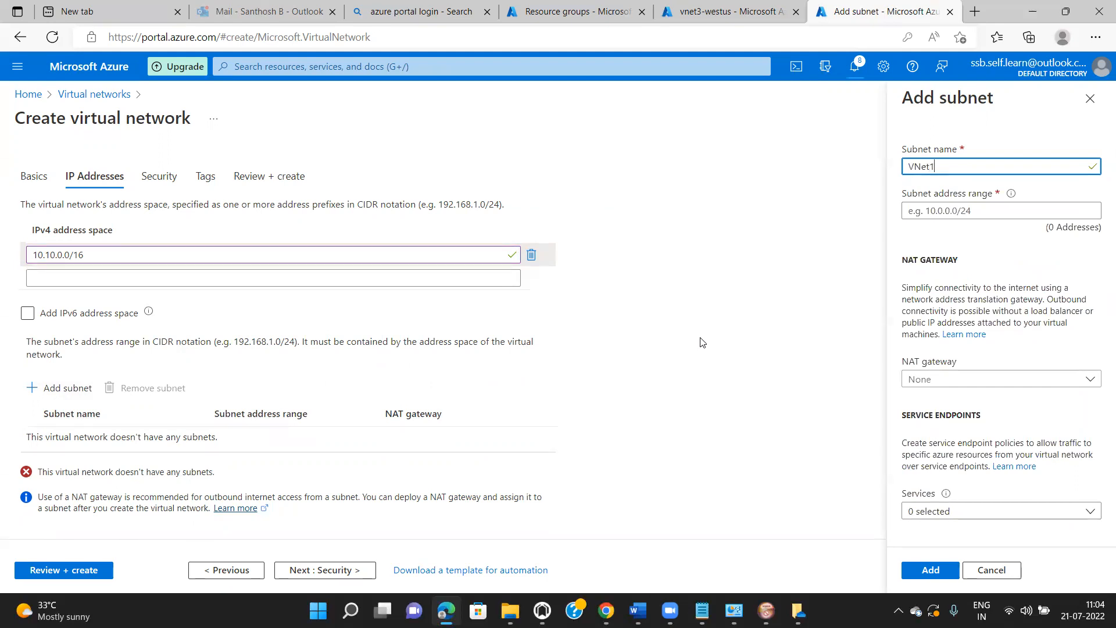
text(-snet-vm)
click(922, 211)
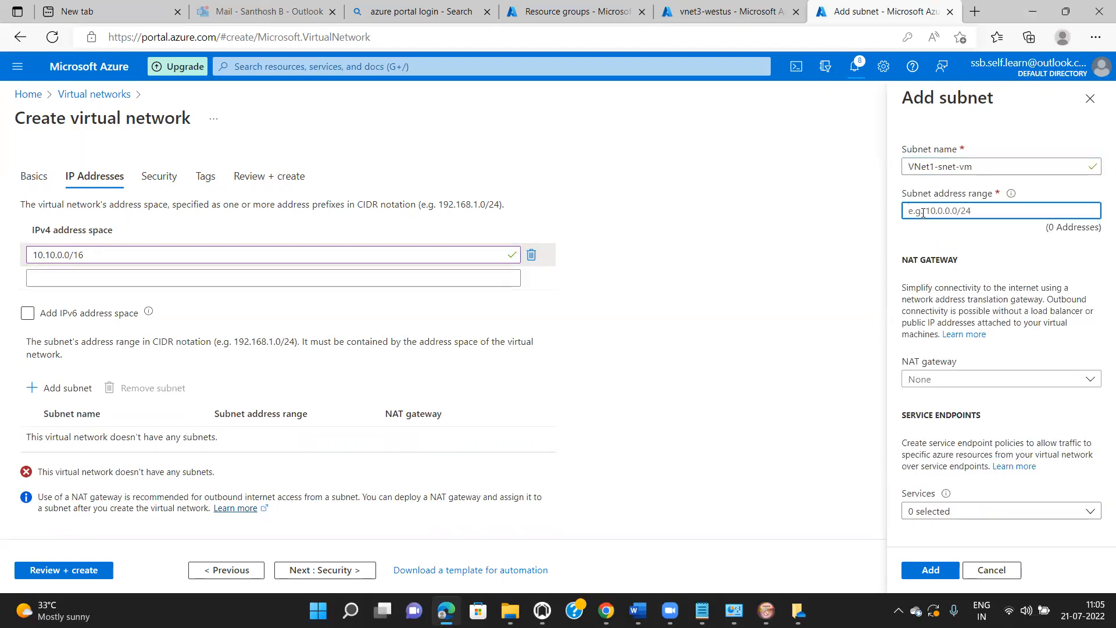
key(ctrl+v)
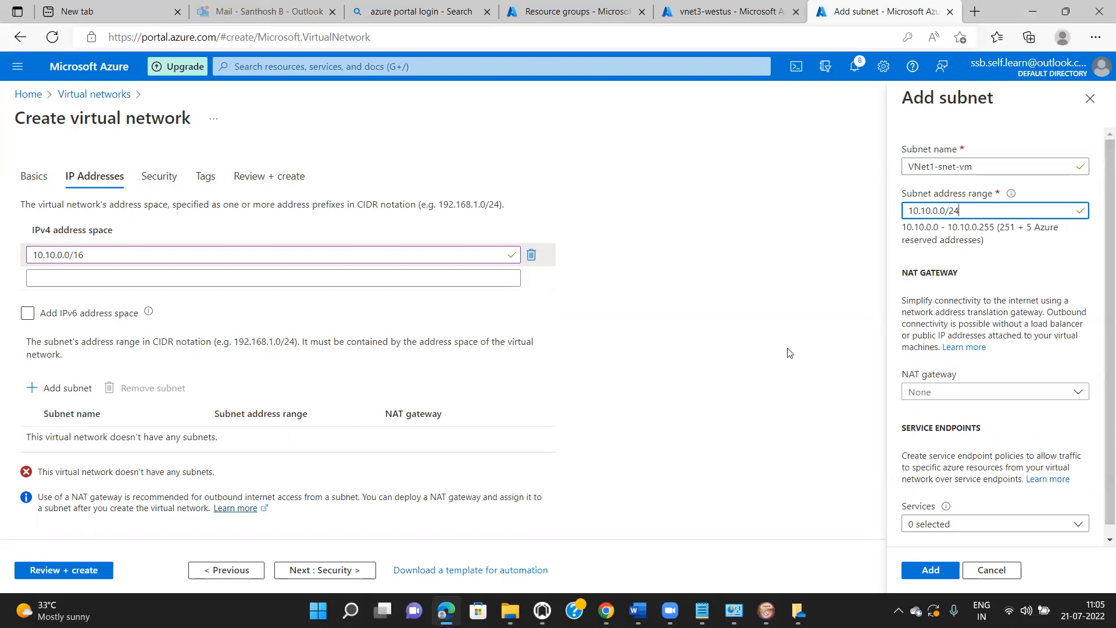
click(931, 573)
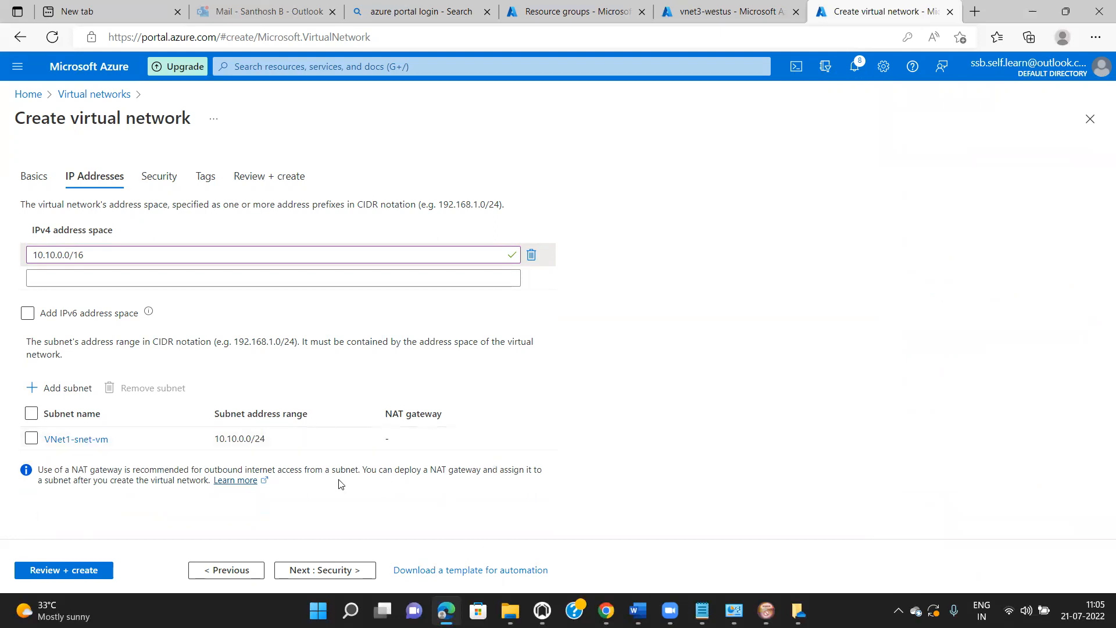
- Skip through Security and Tags to Review + create, then create IT-VNet1 once validation passes
click(336, 573)
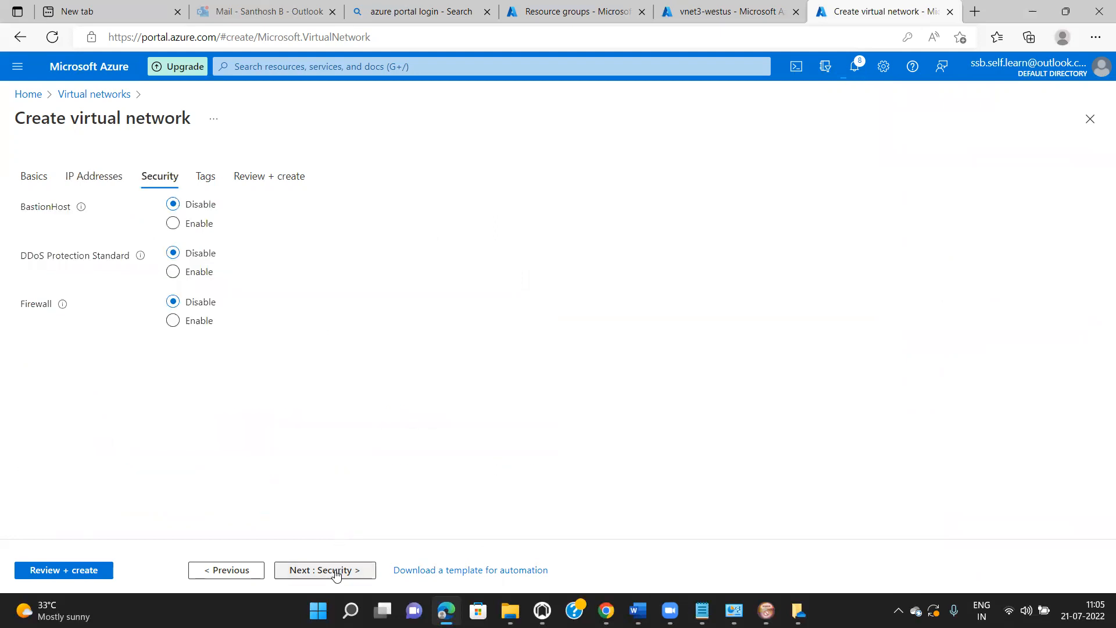
click(335, 570)
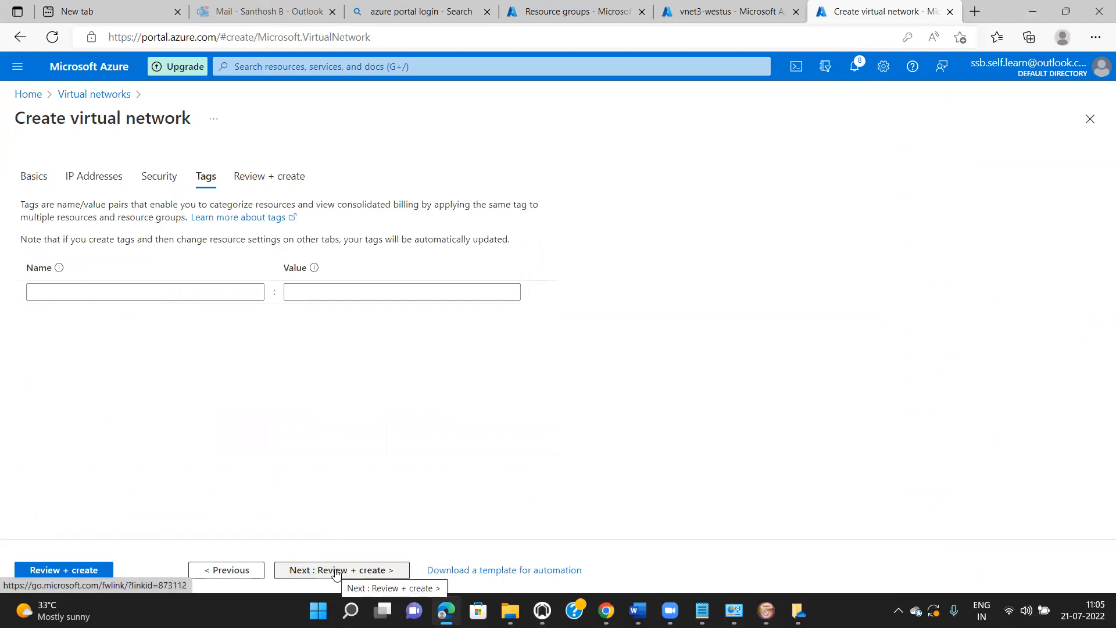
click(336, 571)
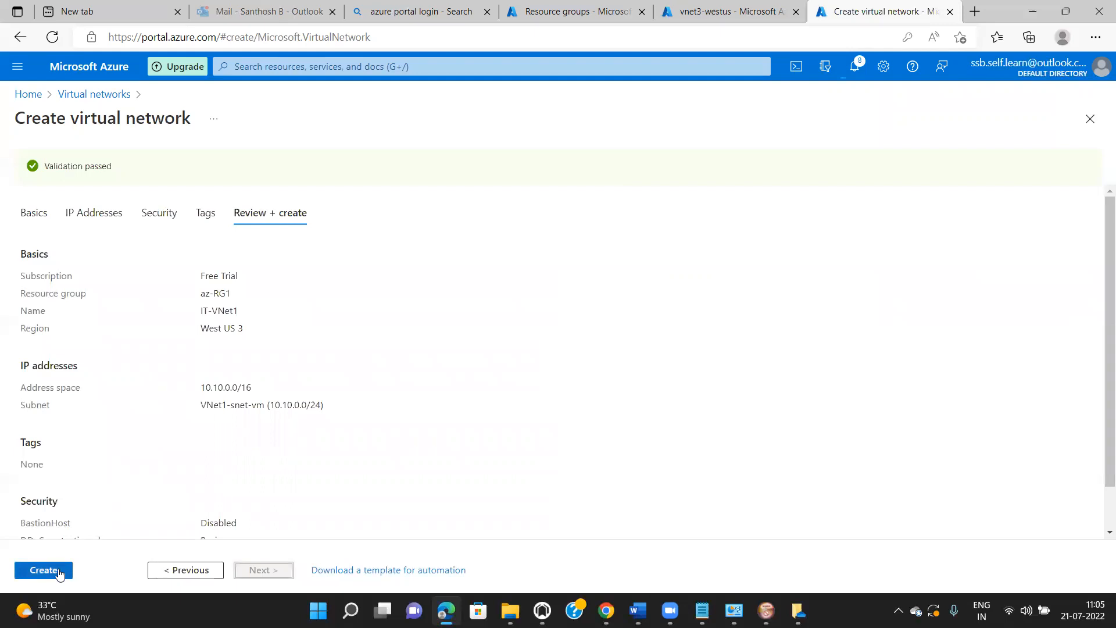
click(44, 569)
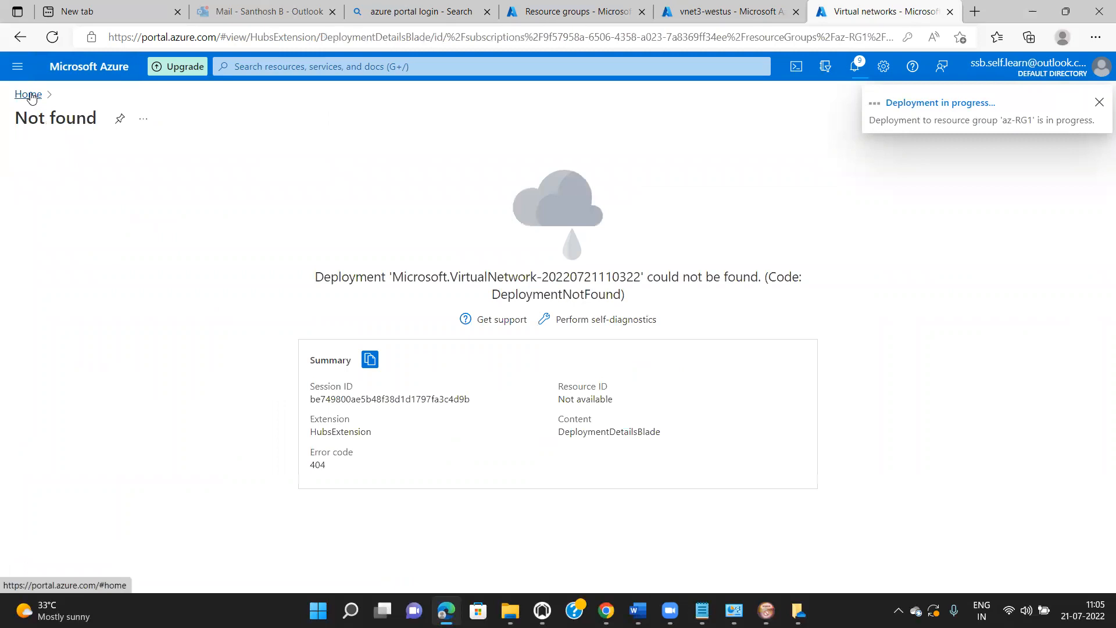
- From Home, open Virtual machines and choose Create > Azure virtual machine
click(29, 94)
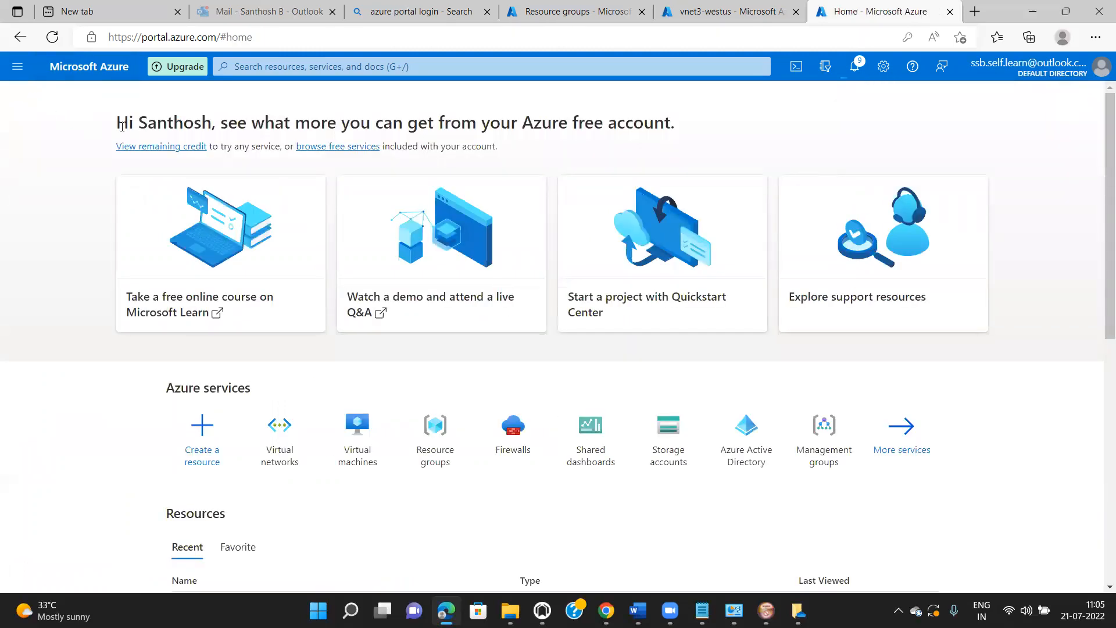
click(354, 449)
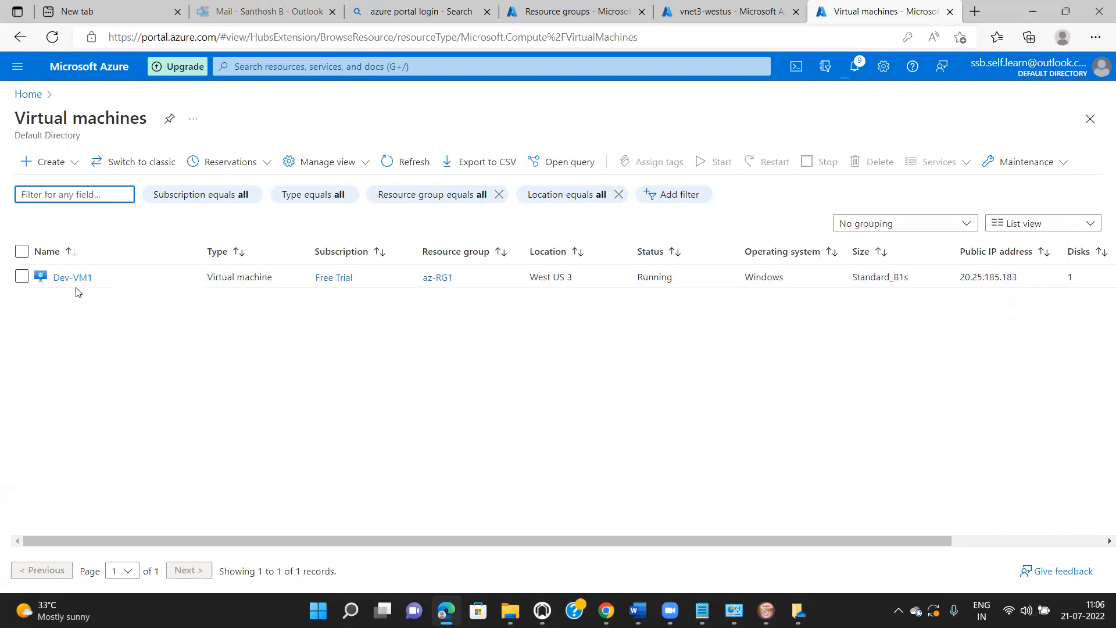
click(46, 165)
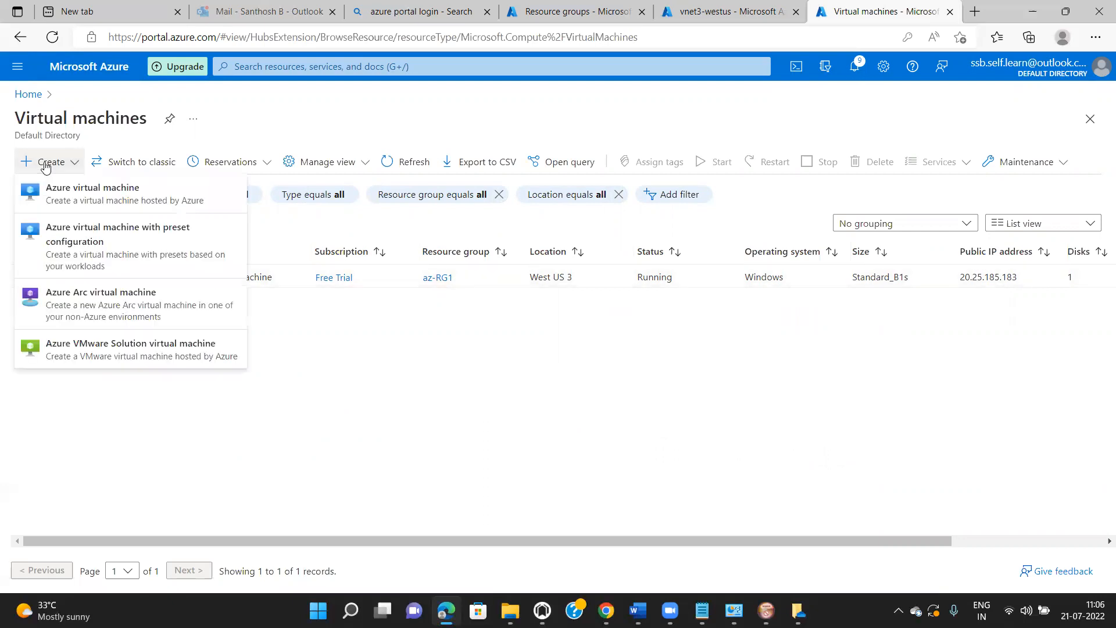
click(64, 192)
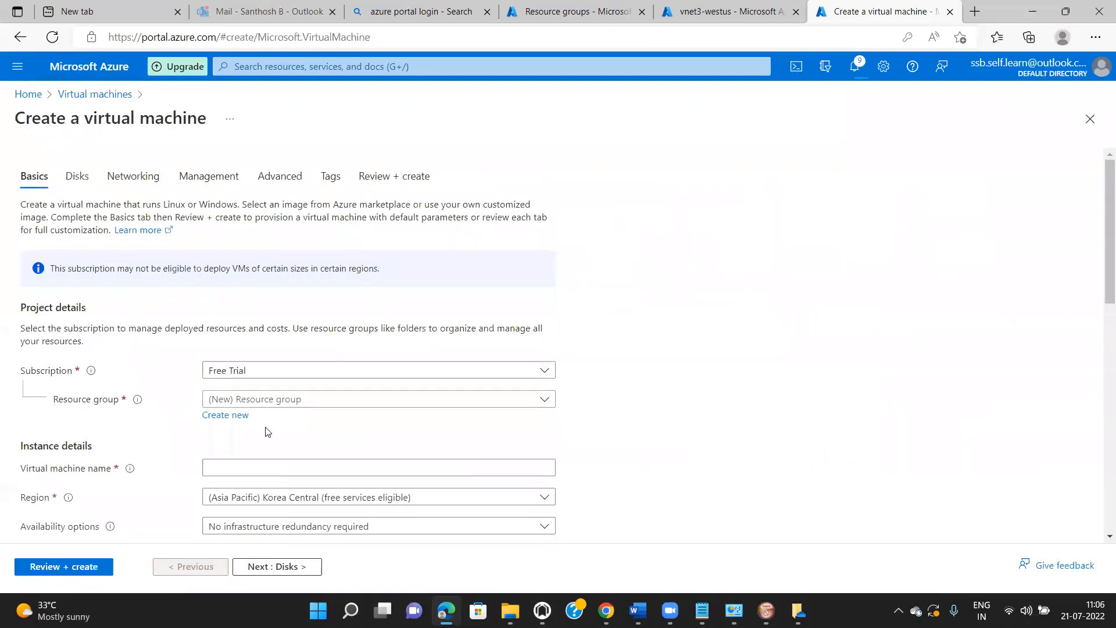
- Name the VM Dev-VM2 and place it in resource group az-RG1
click(259, 469)
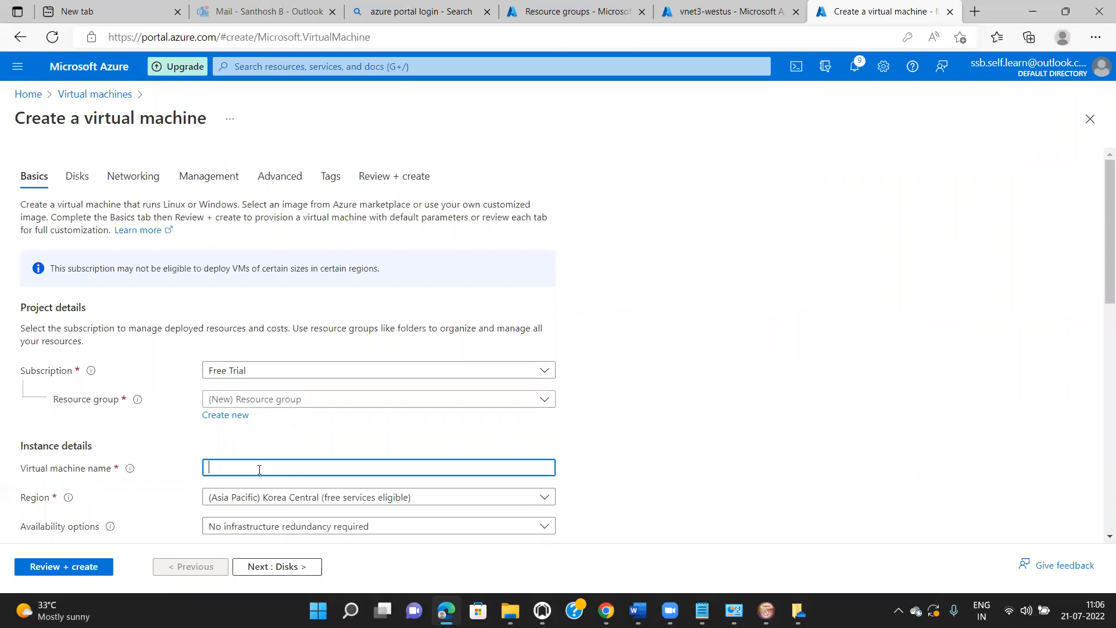
text(Dev-VM)
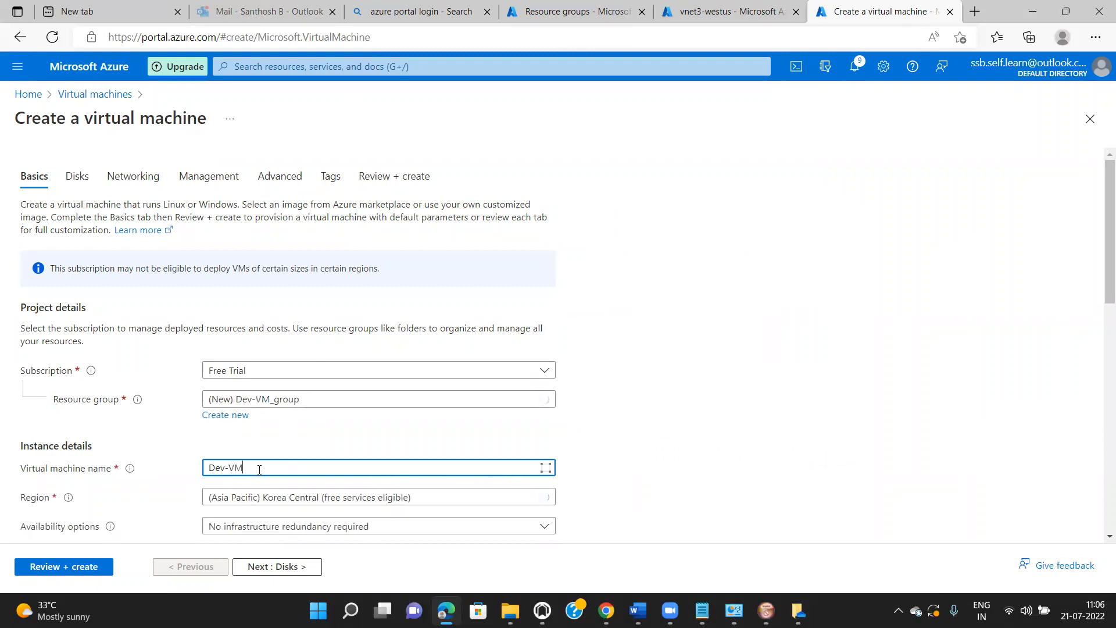
text(2)
click(544, 400)
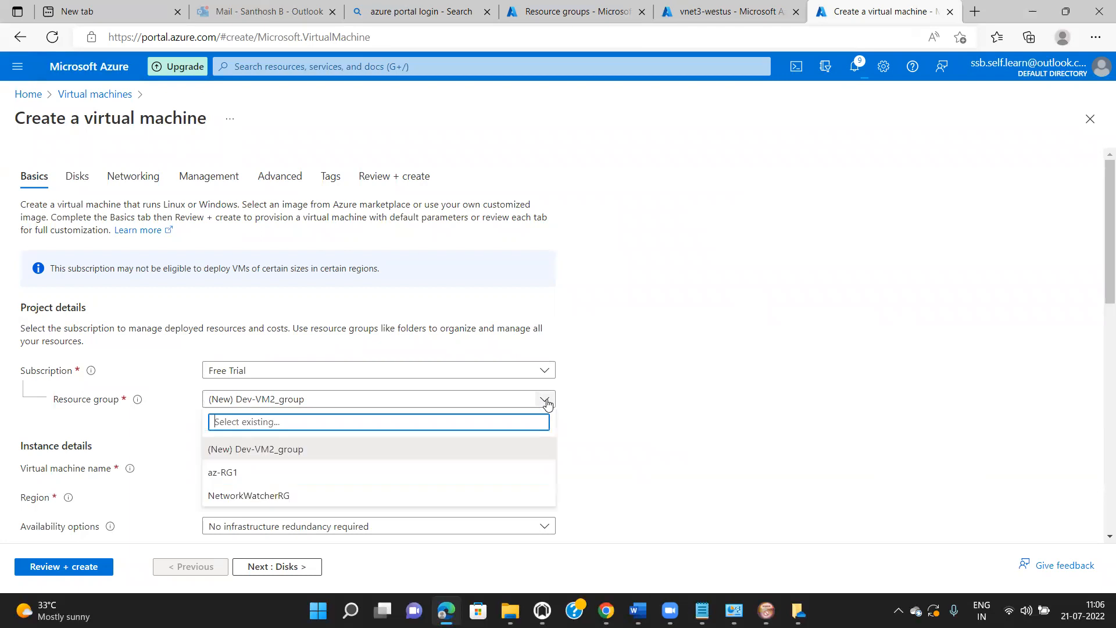
click(398, 473)
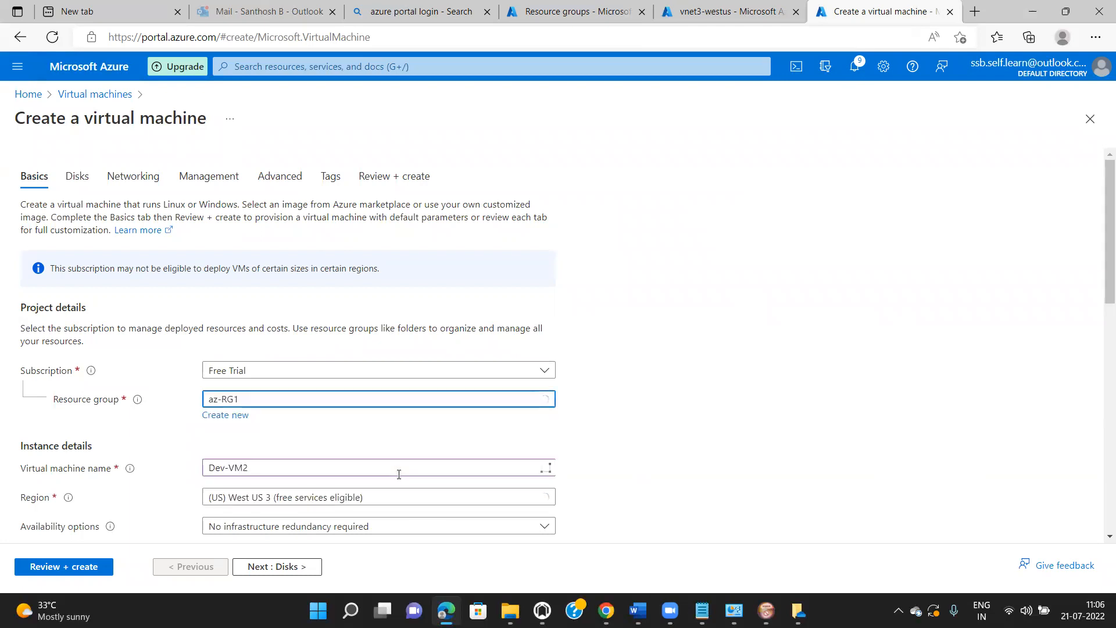
- Enter the administrator username, password and password confirmation, then continue to Disks
drag(1102, 288, 1100, 367)
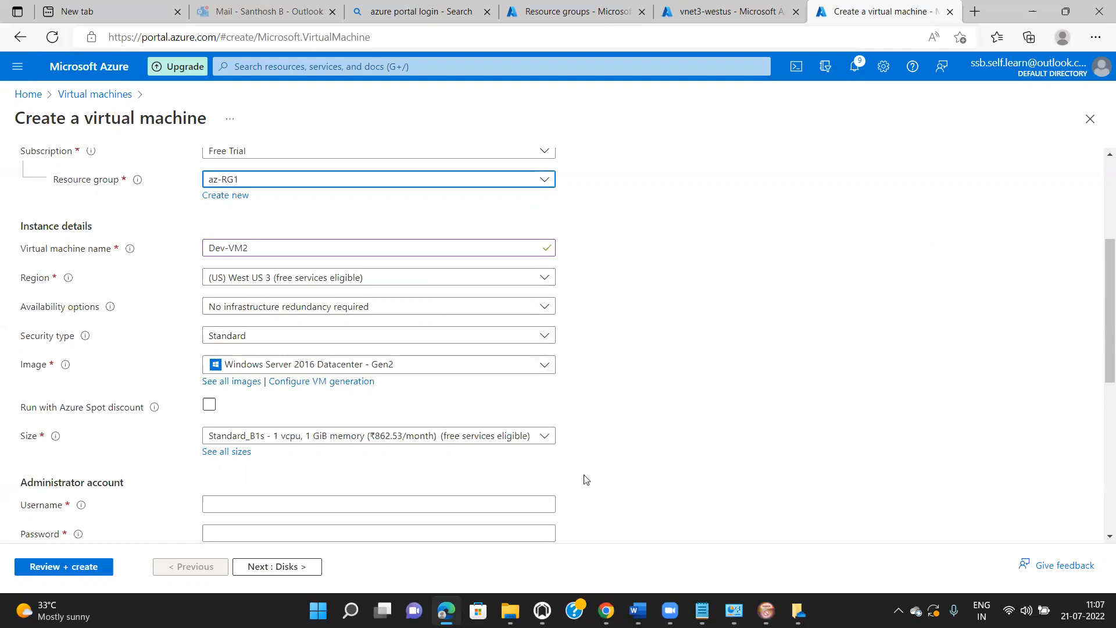
drag(1103, 331, 1100, 434)
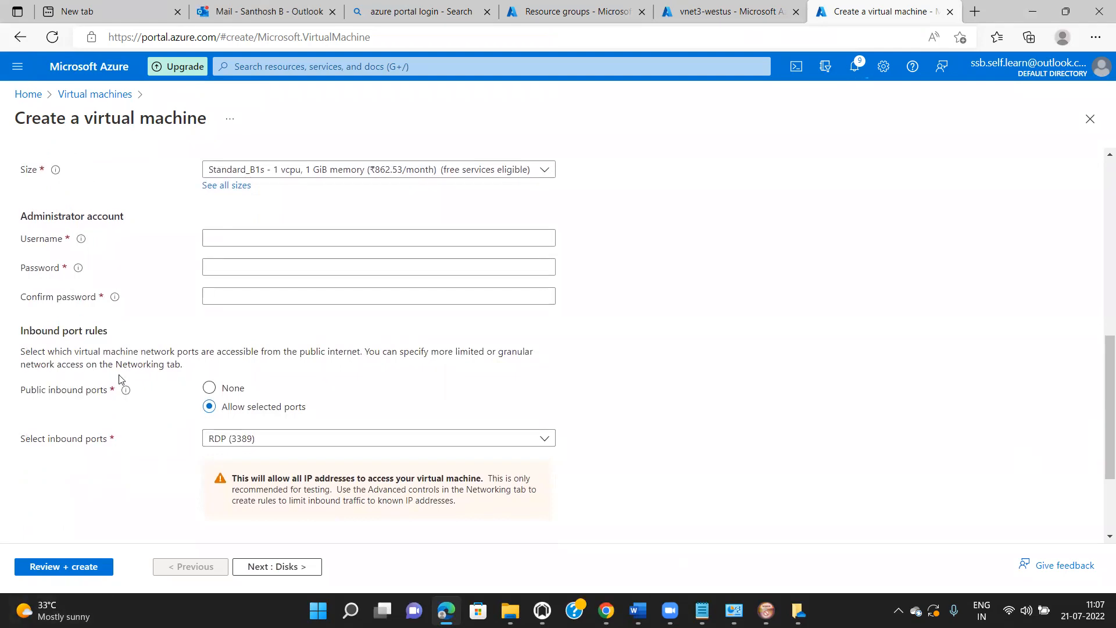
click(216, 236)
text(vmadmin)
key(Tab)
text(Pa)
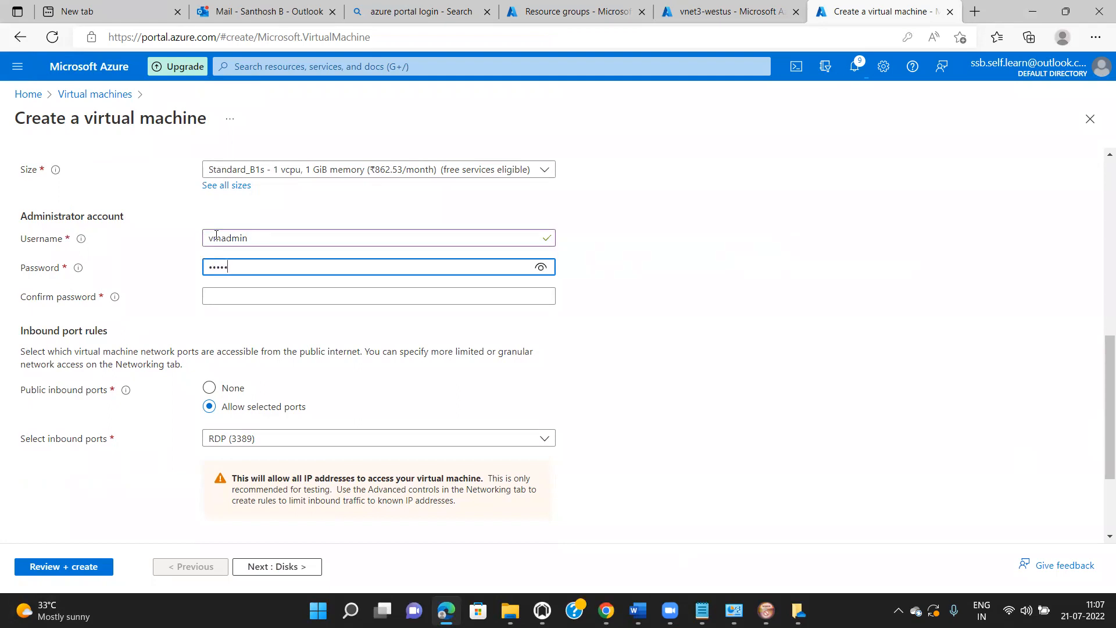
text(123)
click(229, 295)
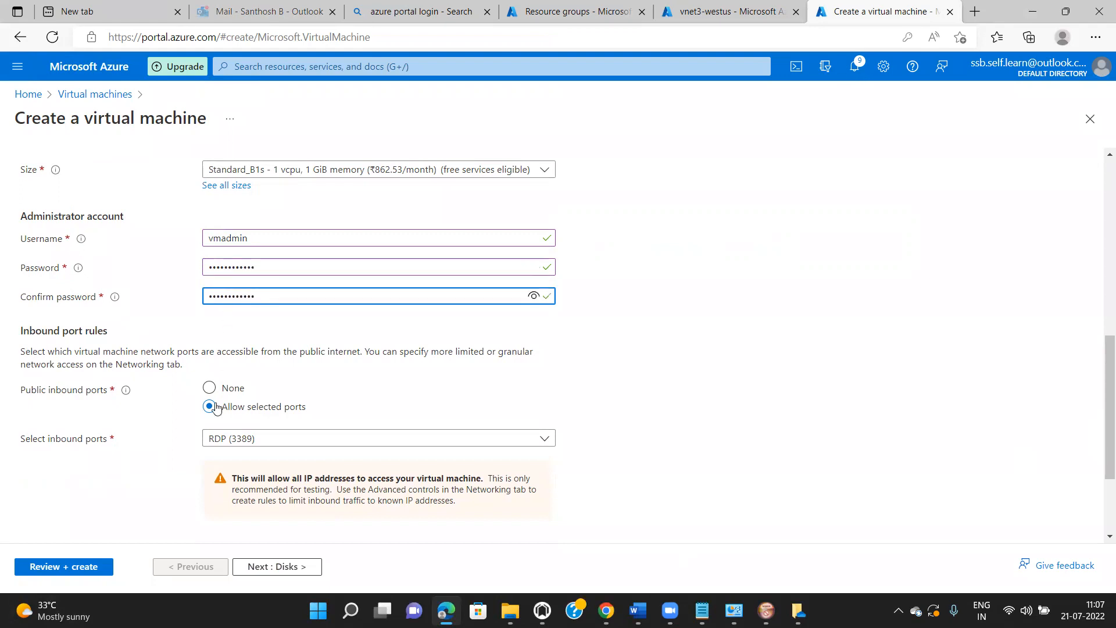
click(265, 569)
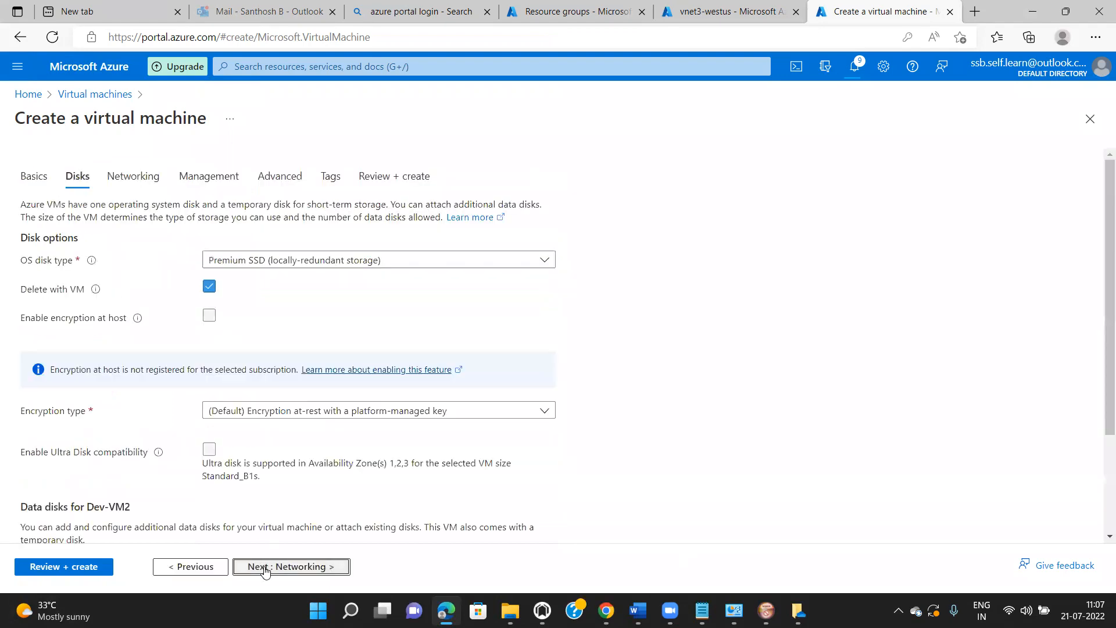
- Set the OS disk type to Standard HDD and continue to Networking
click(338, 262)
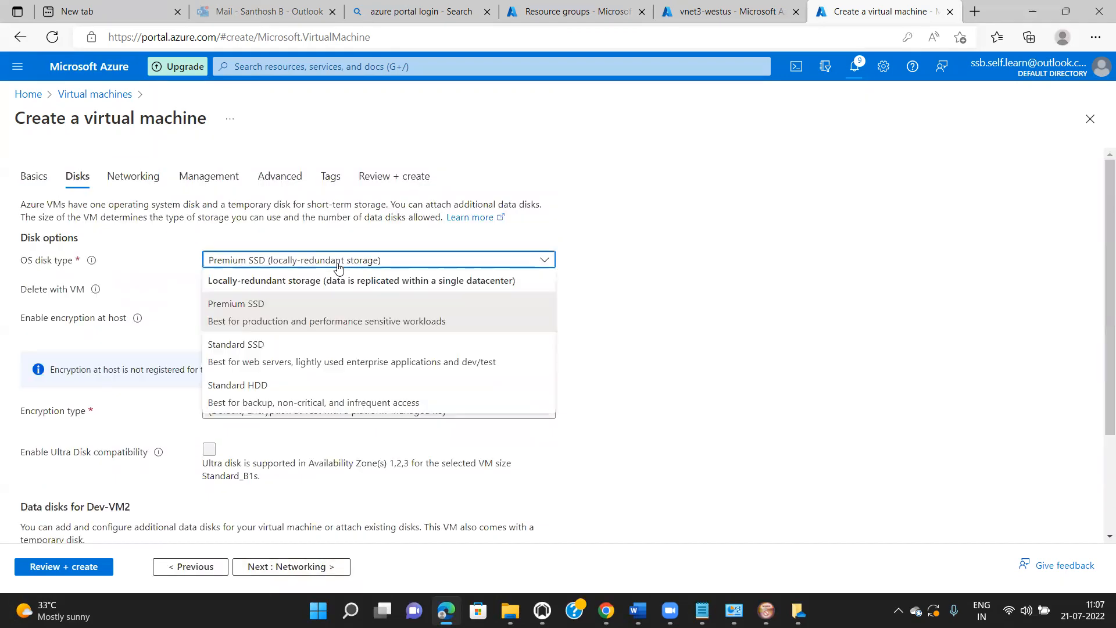
click(284, 390)
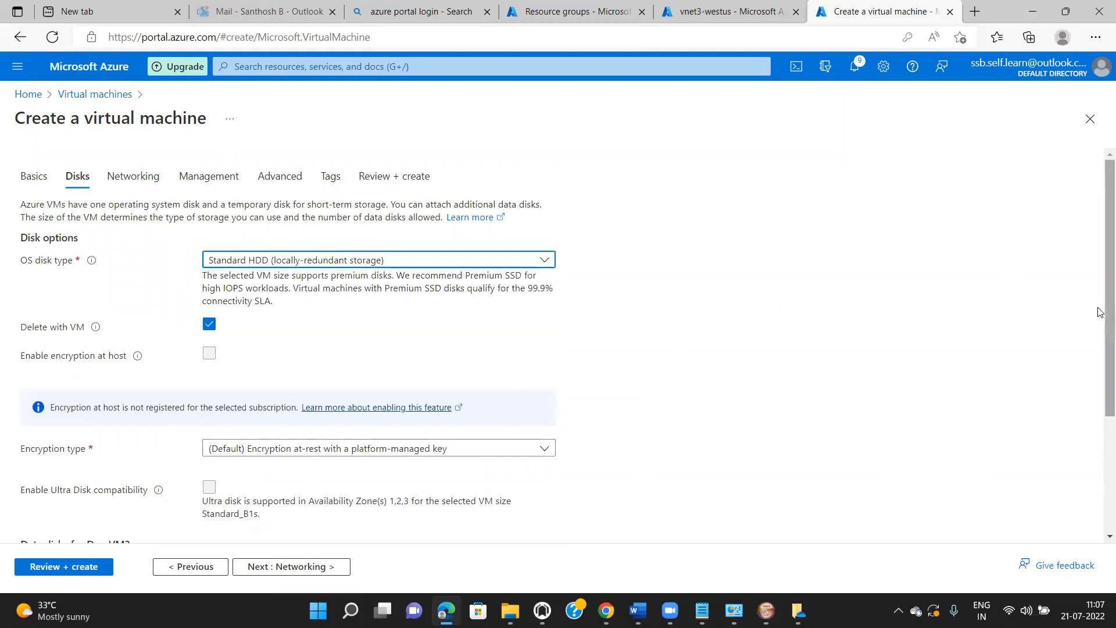
scroll(1101, 299, down, 2)
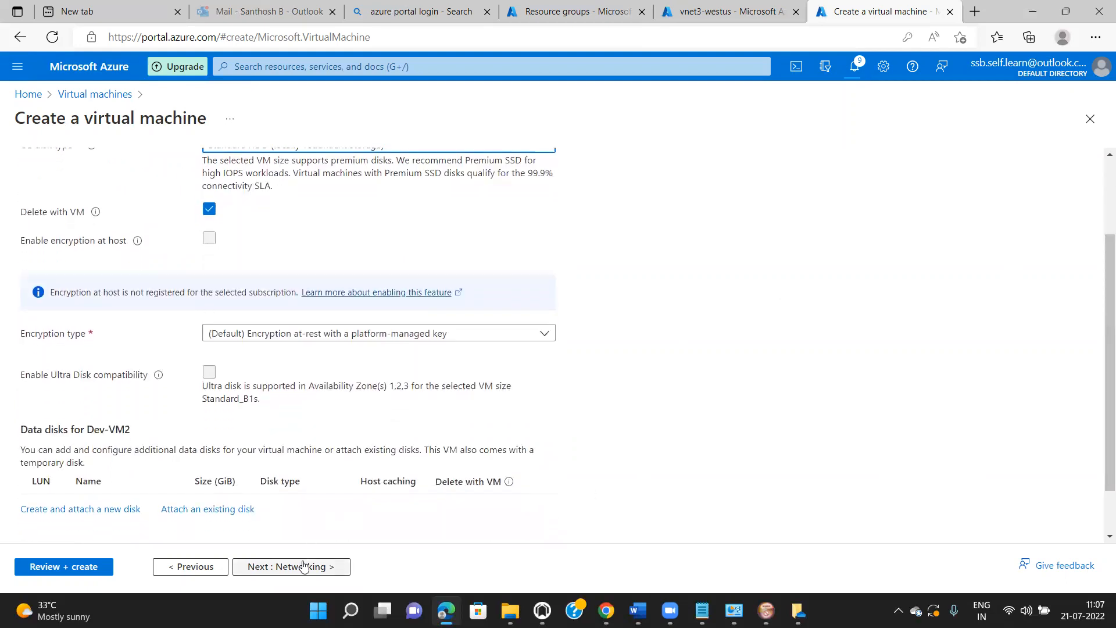
click(294, 566)
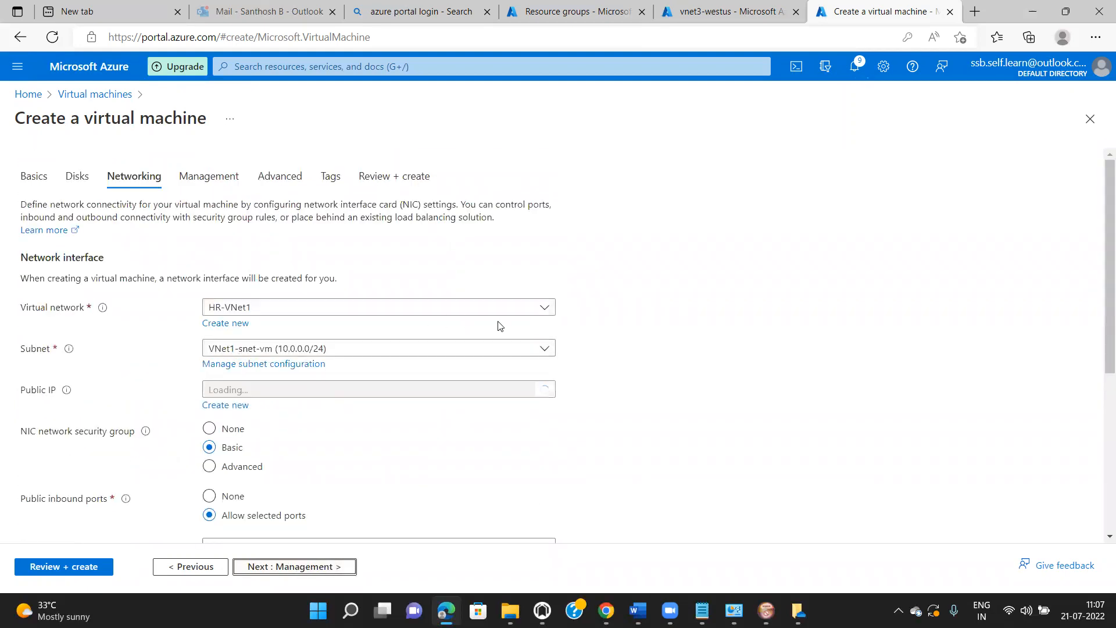
- Attach Dev-VM2 to IT-VNet1's VNet1-snet-vm subnet and continue to Management
click(545, 308)
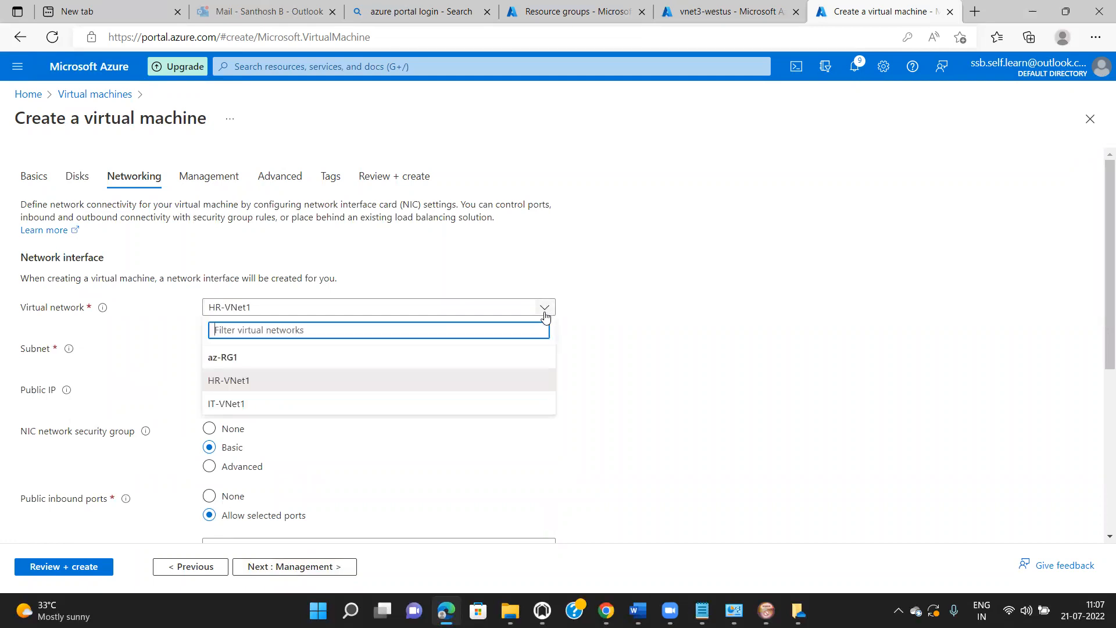
click(457, 407)
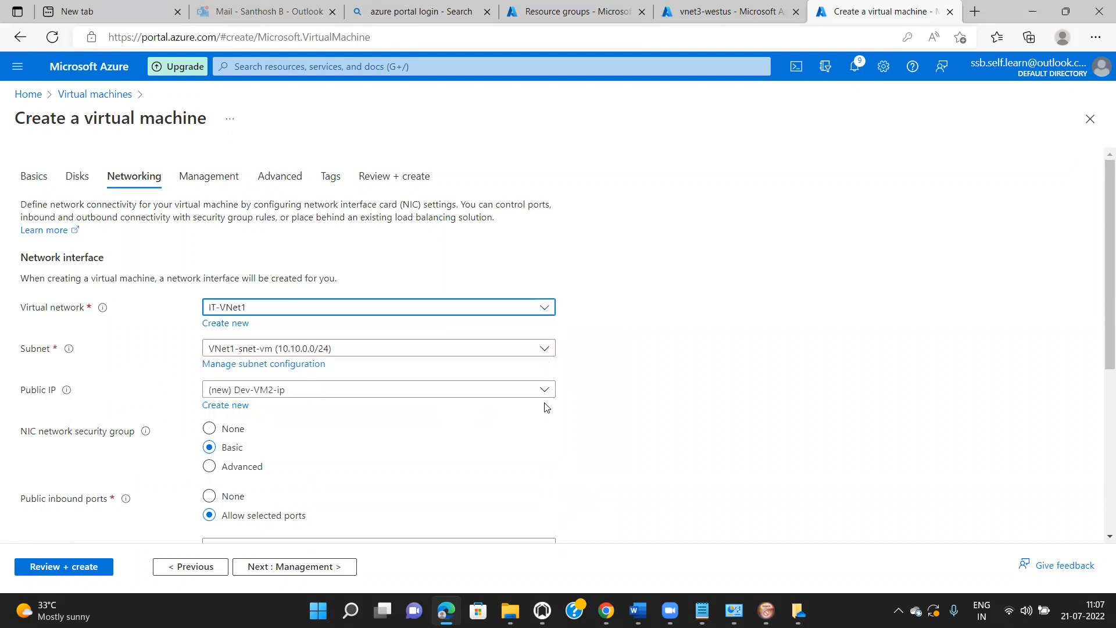
click(539, 349)
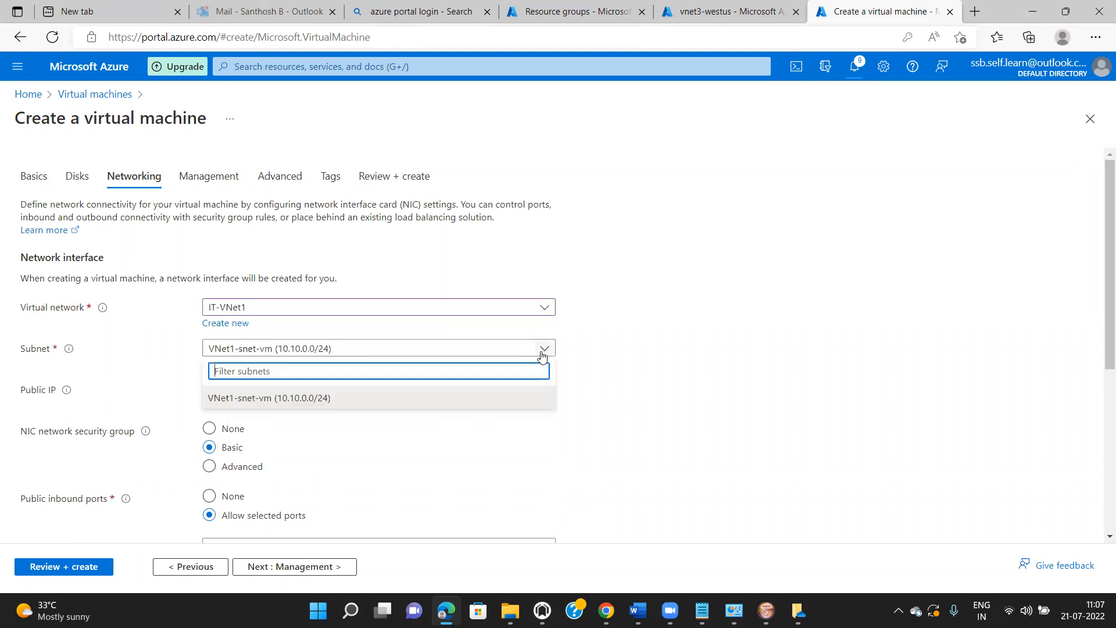
click(283, 407)
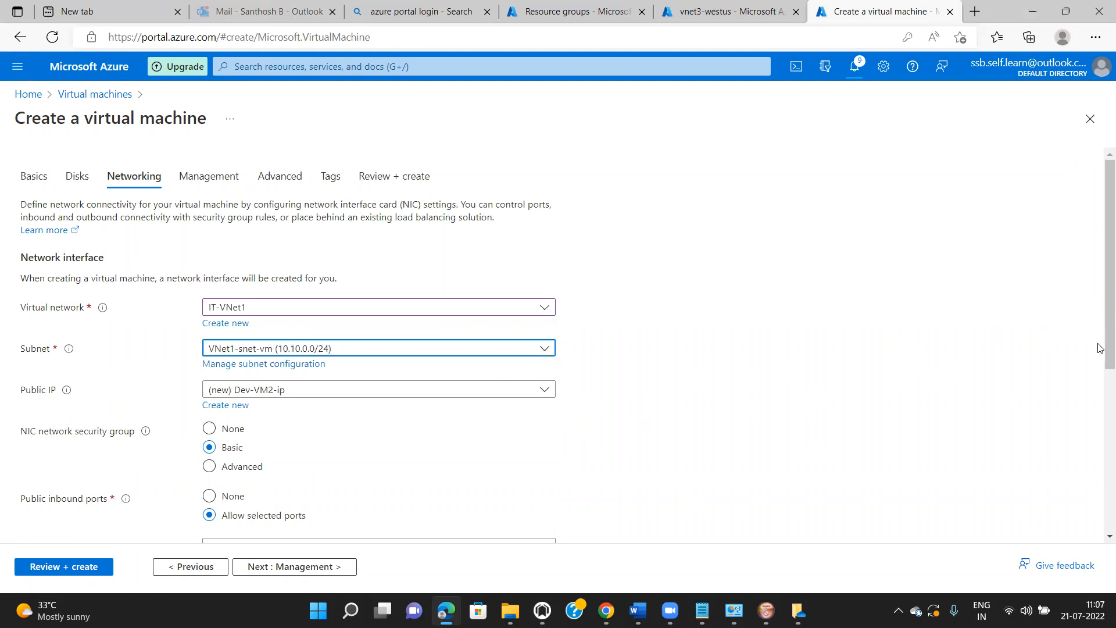
drag(1098, 348, 1099, 510)
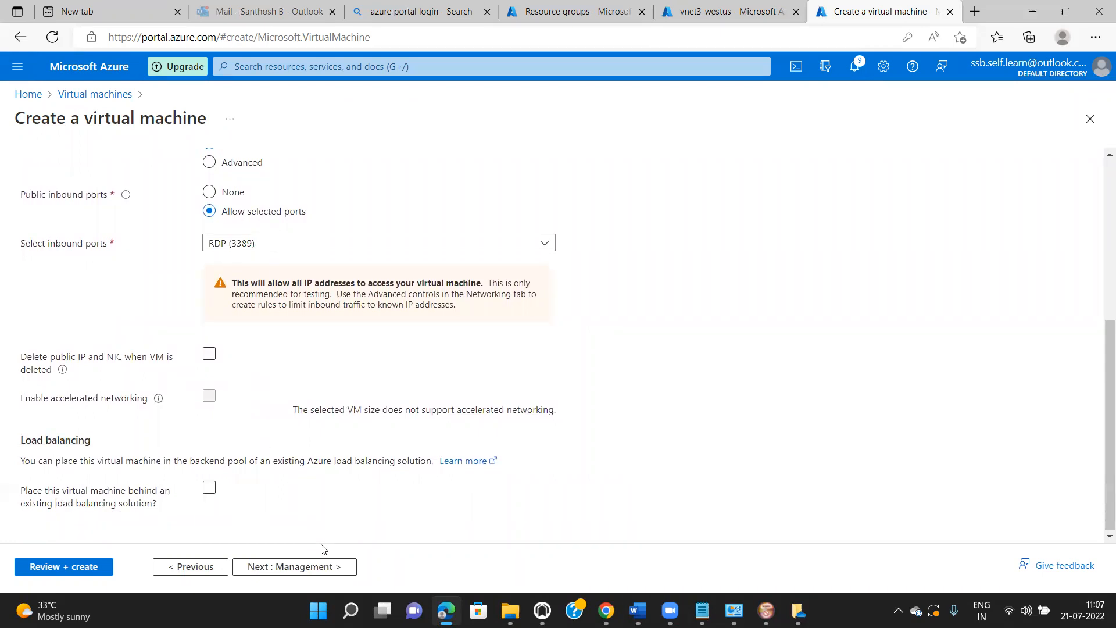
click(317, 566)
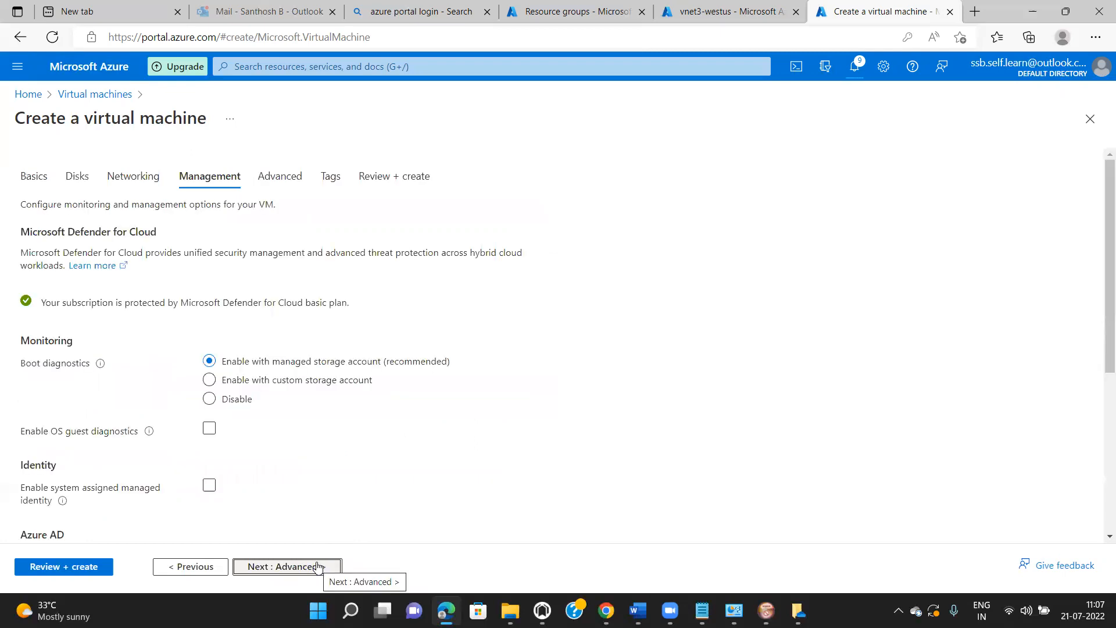
- Disable boot diagnostics for Dev-VM2 and advance through Advanced and Tags to Review + create
click(226, 399)
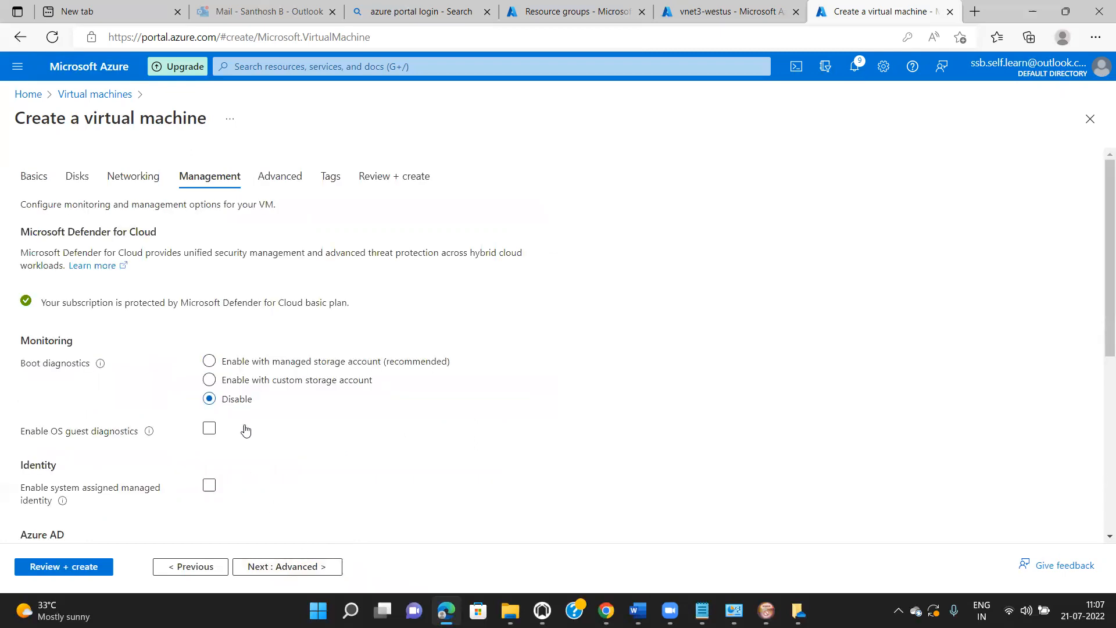
click(301, 572)
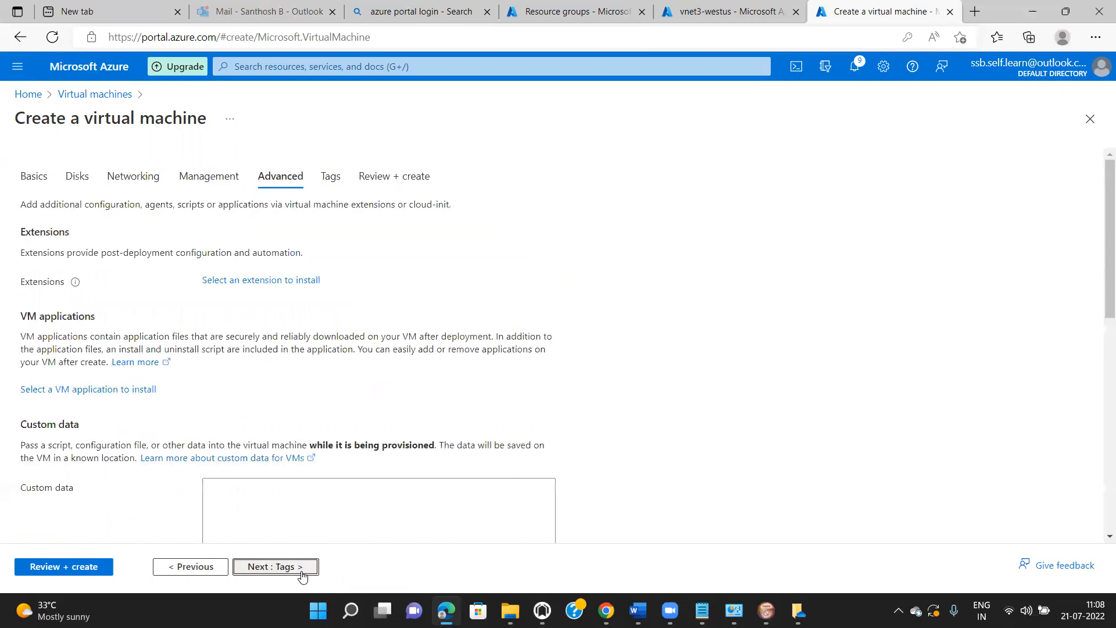
click(302, 573)
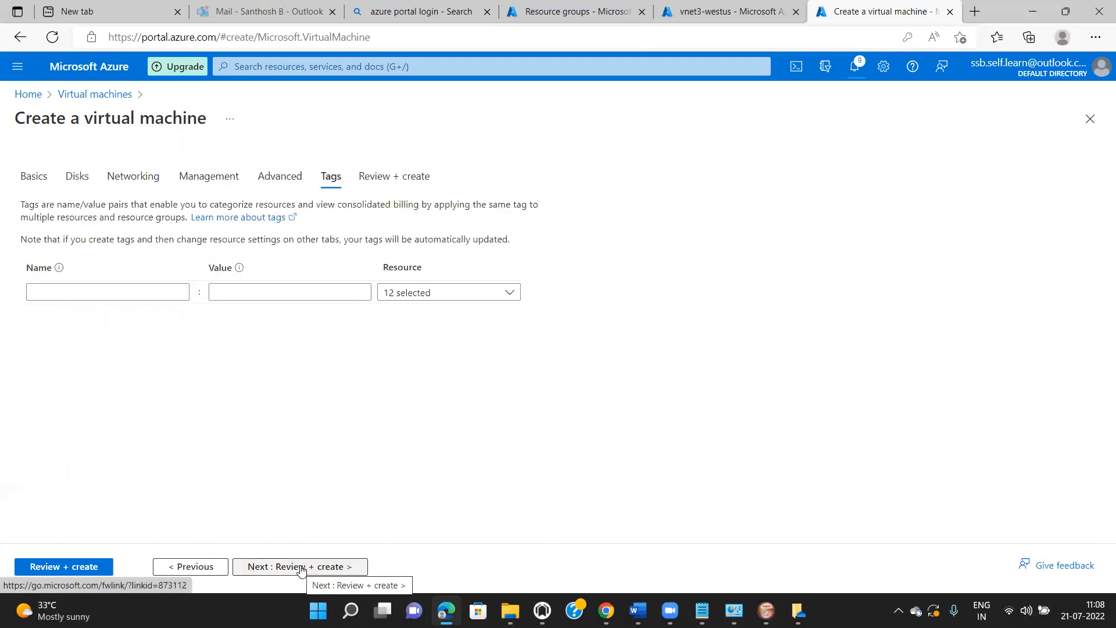
click(301, 569)
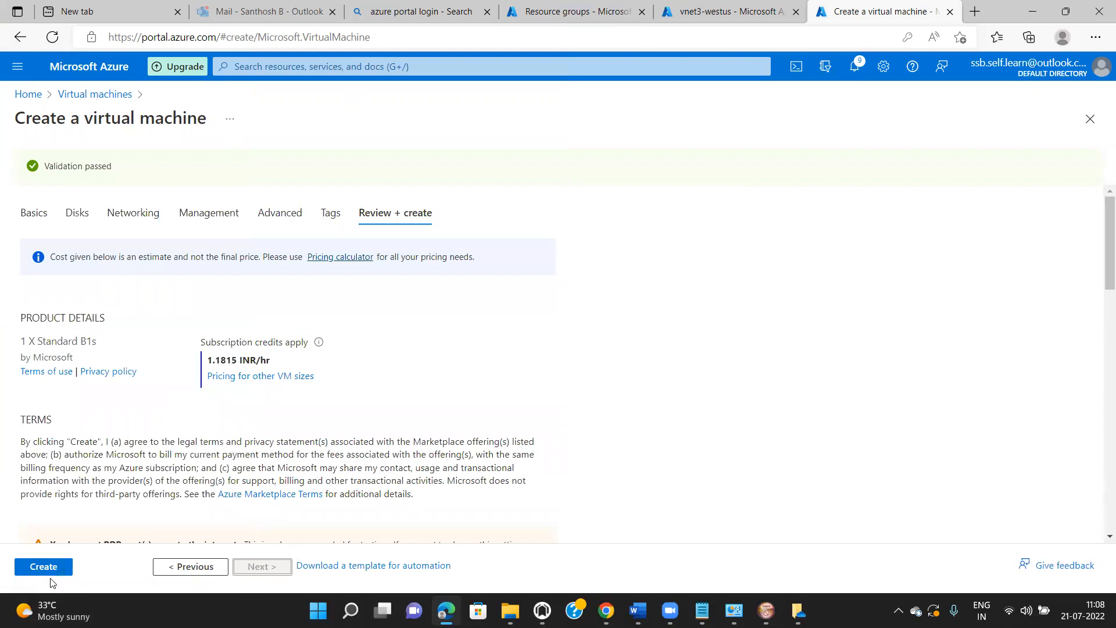
- Launch creation of Dev-VM2 in az-RG1 and return to the Virtual machines list while it deploys
click(43, 567)
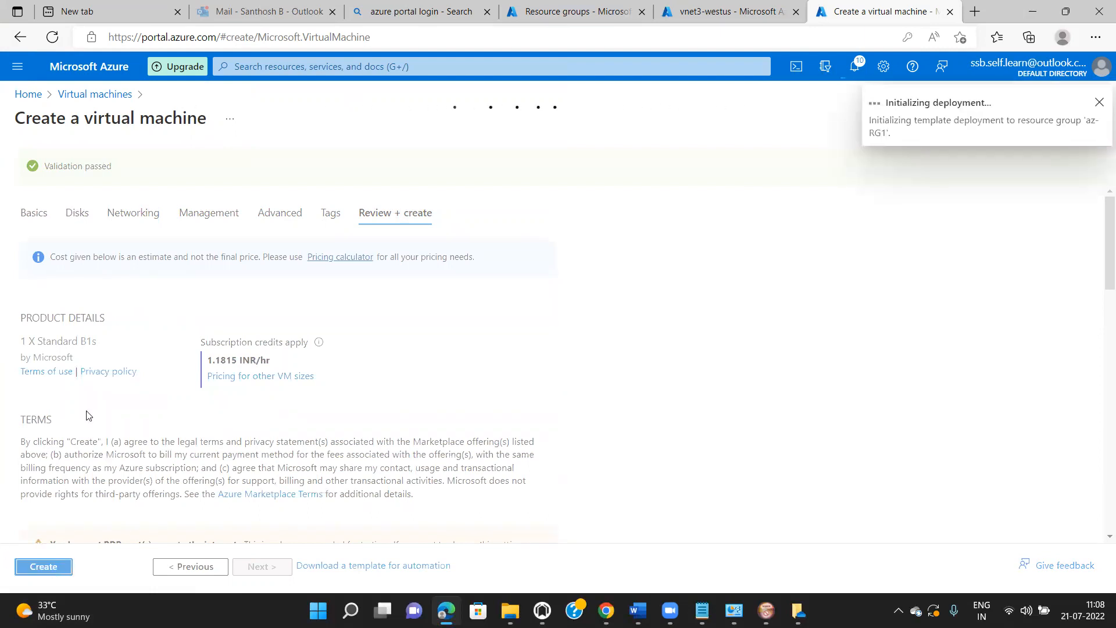
click(104, 101)
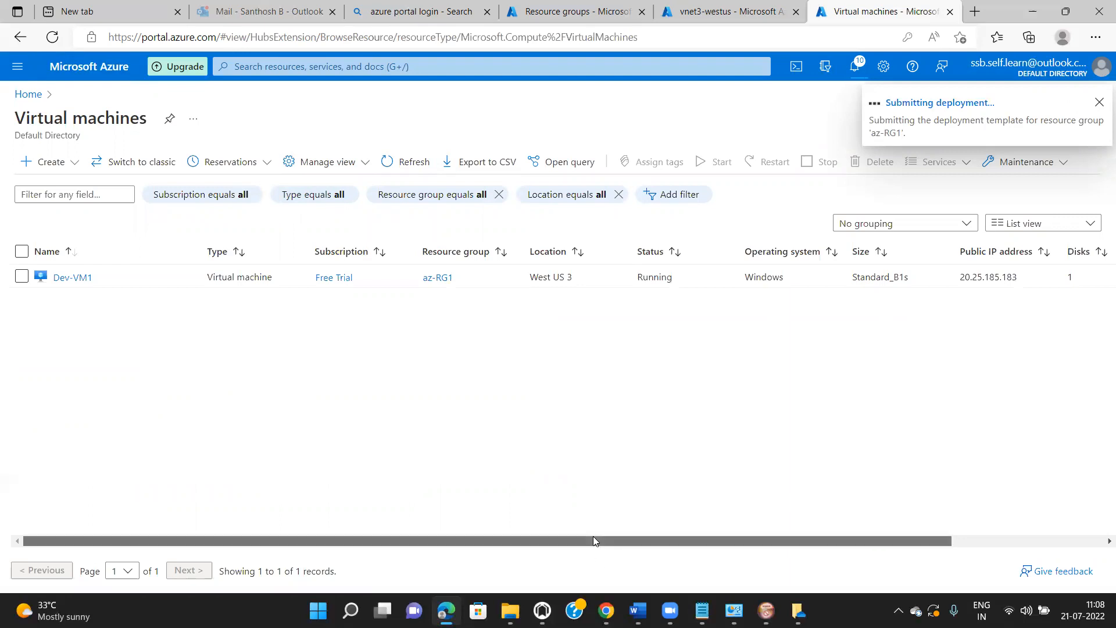
drag(593, 535, 658, 538)
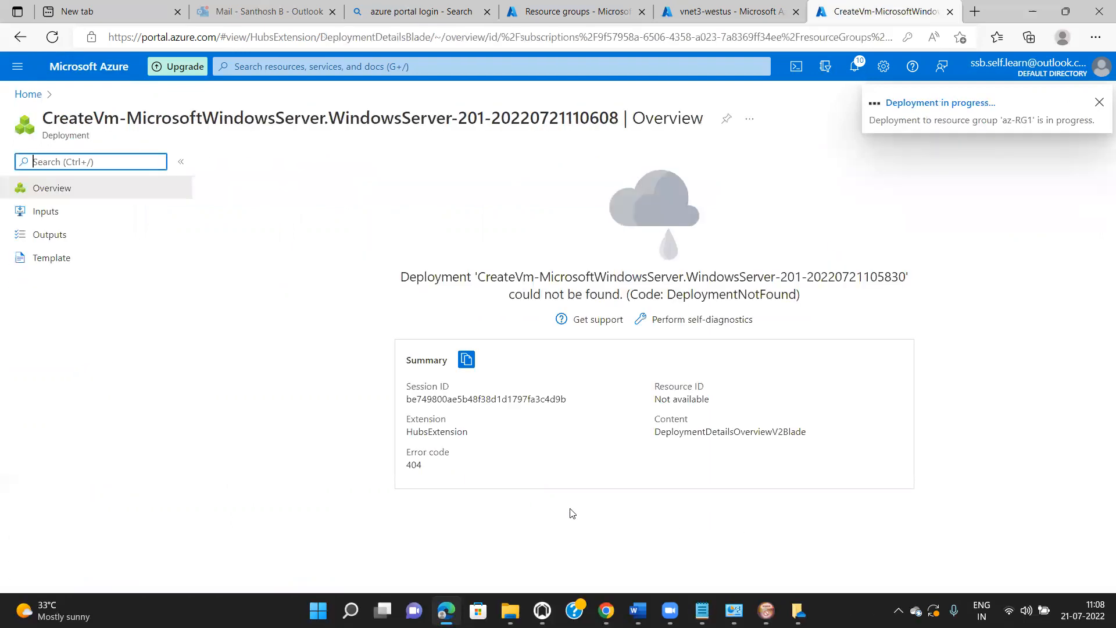
- From Home, open Virtual machines, check Dev-VM1's private IP 10.0.0.4, and refresh to show Dev-VM2
click(32, 94)
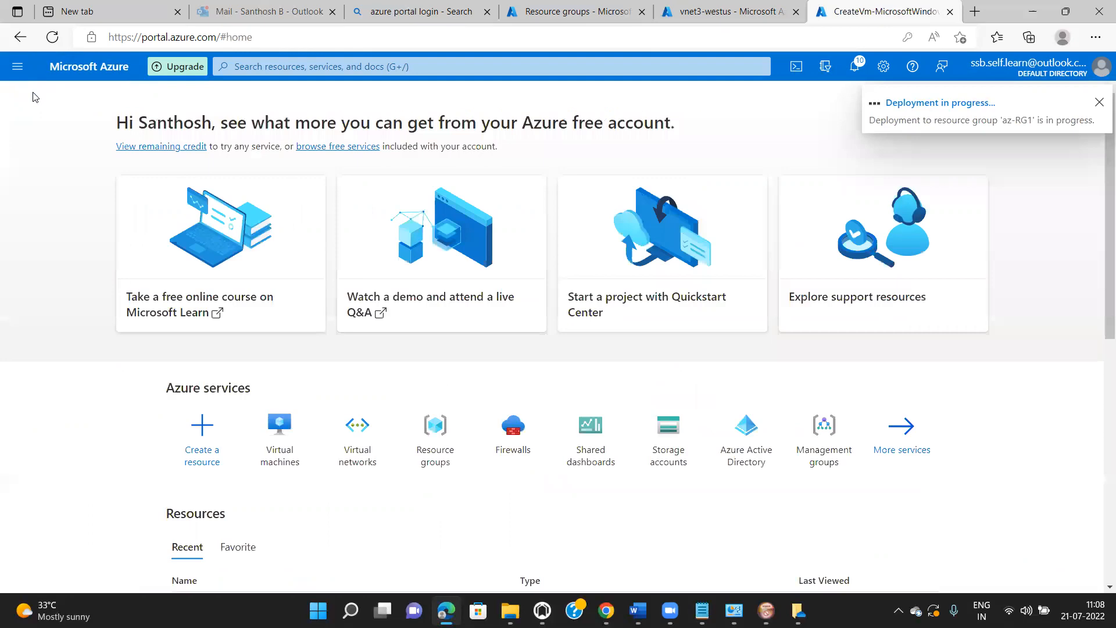
click(277, 449)
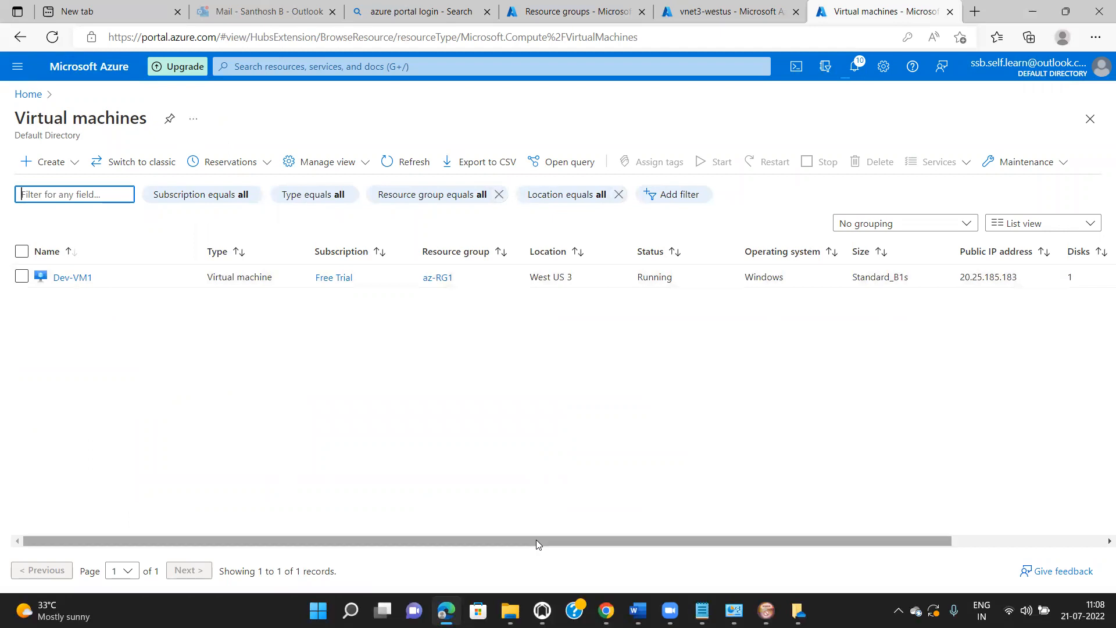
drag(536, 540, 708, 528)
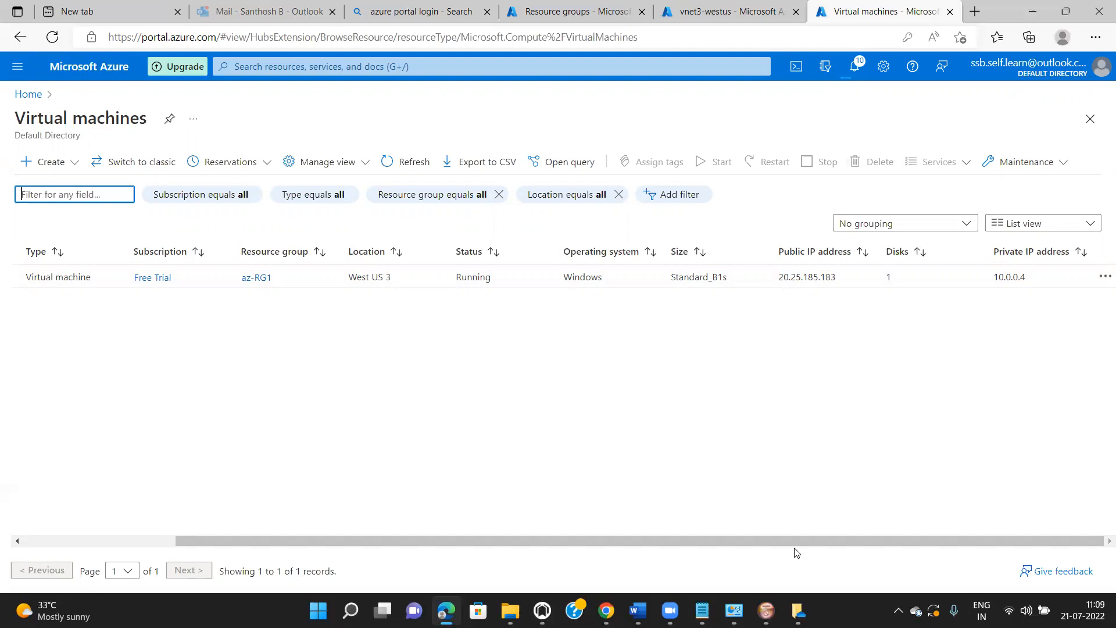
drag(792, 545, 485, 599)
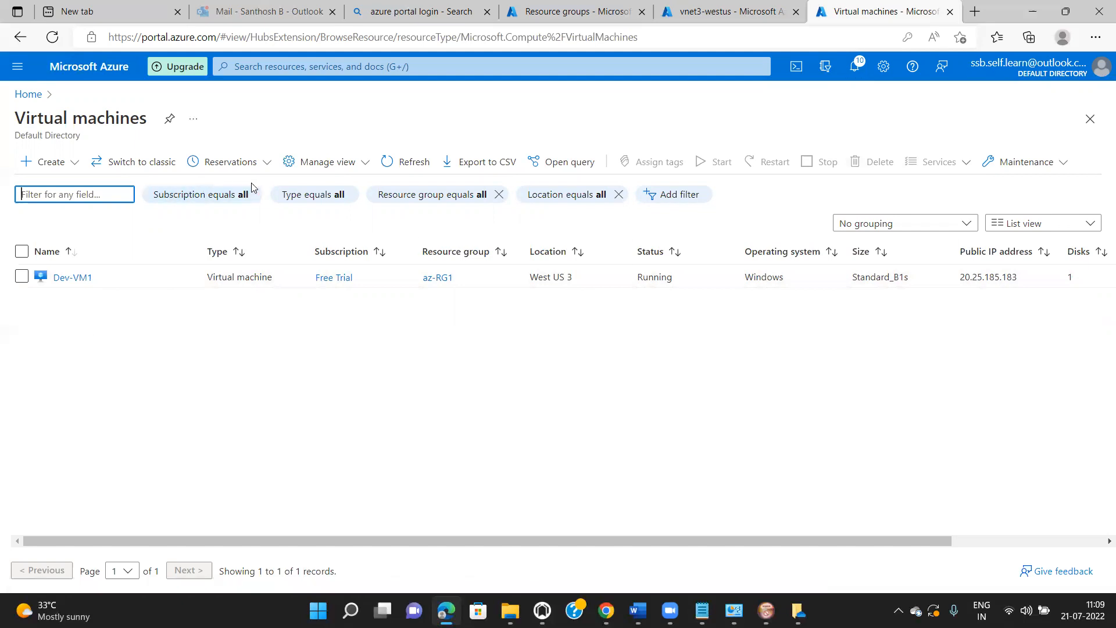
click(411, 167)
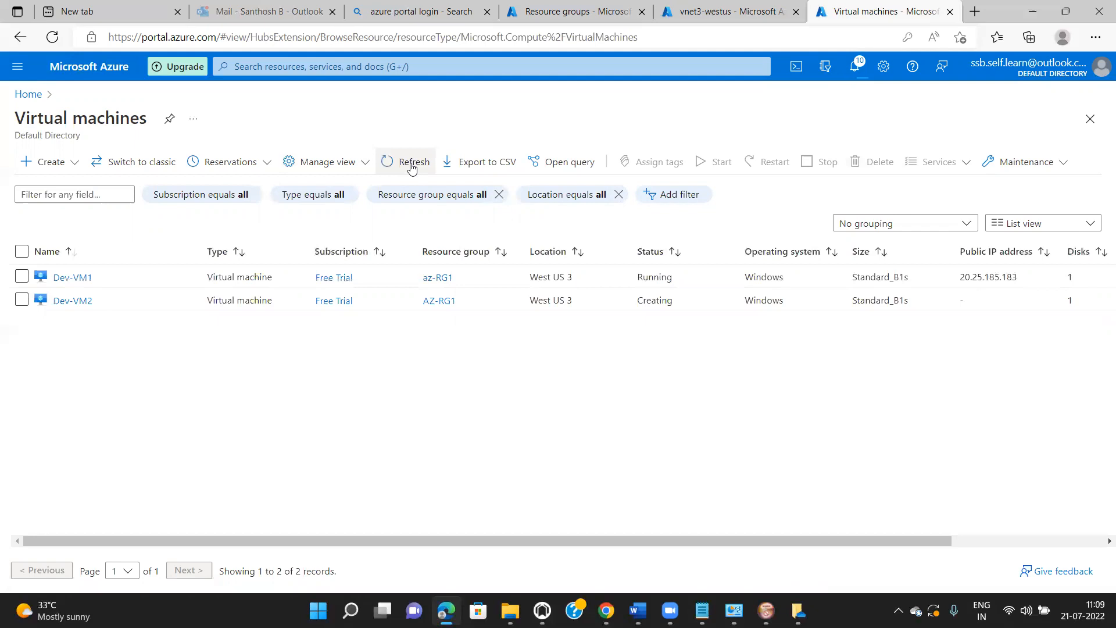
drag(511, 544, 720, 551)
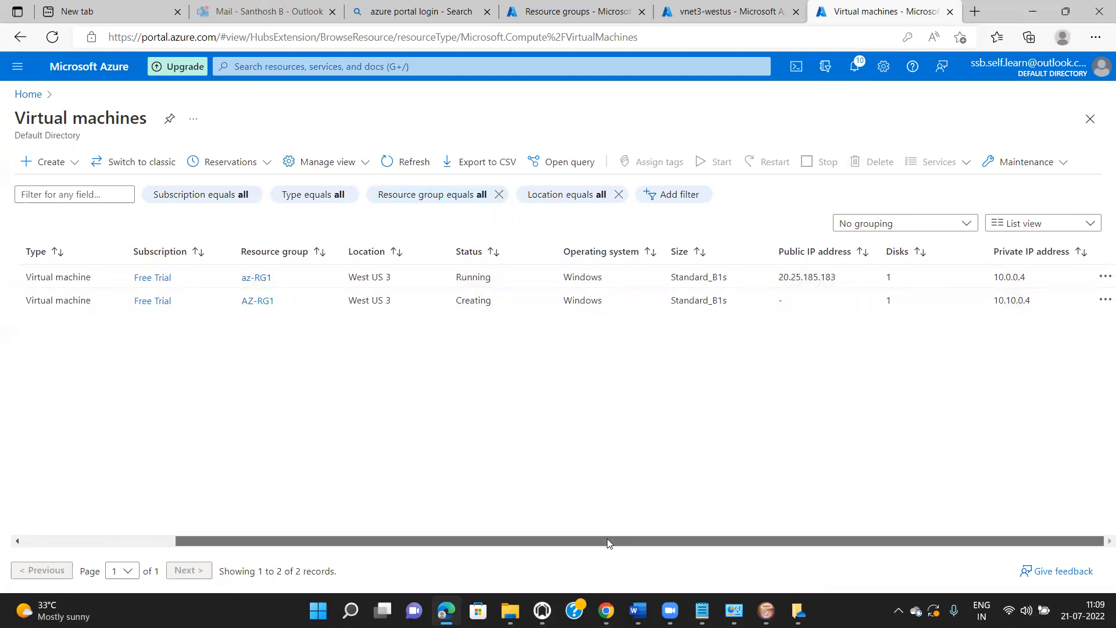
drag(606, 539, 390, 552)
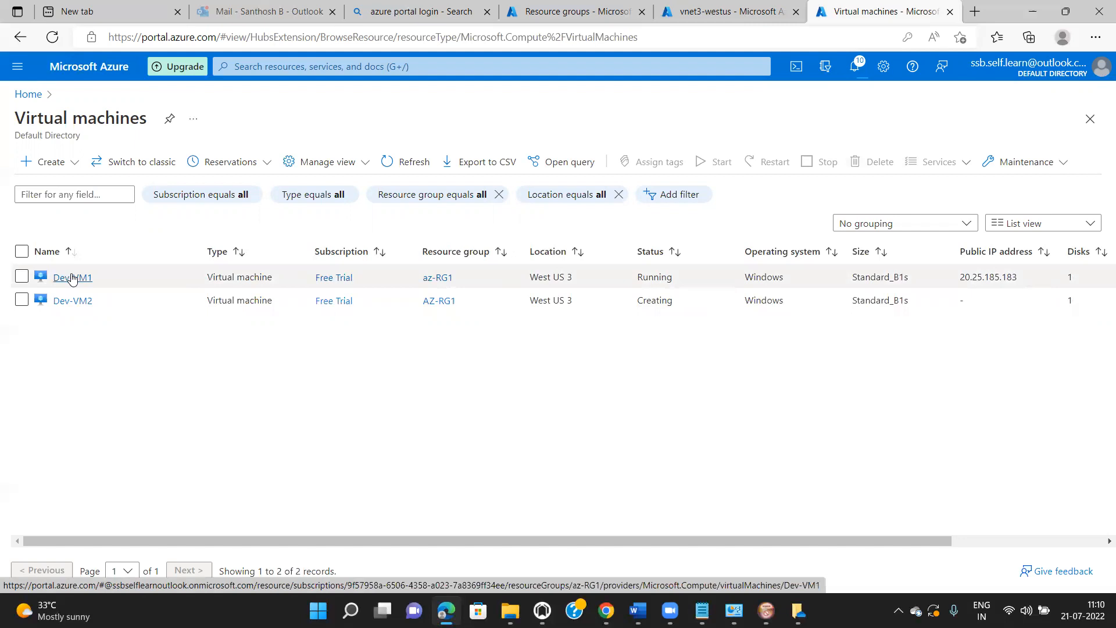
- Download Dev-VM1's RDP connection file from its Connect > RDP page and open it
click(73, 278)
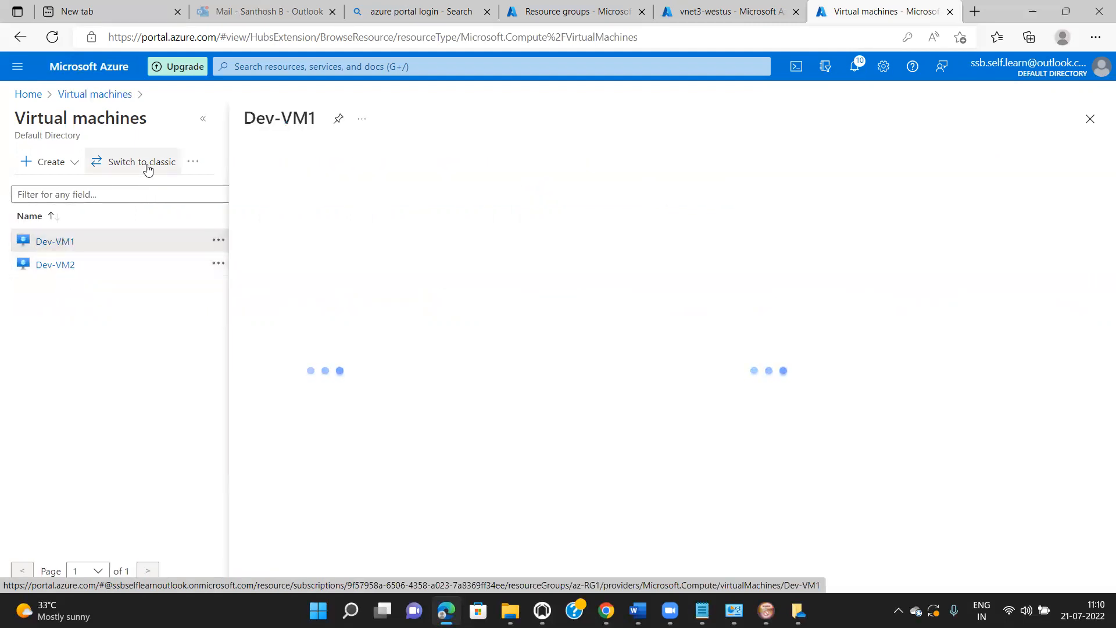
click(205, 120)
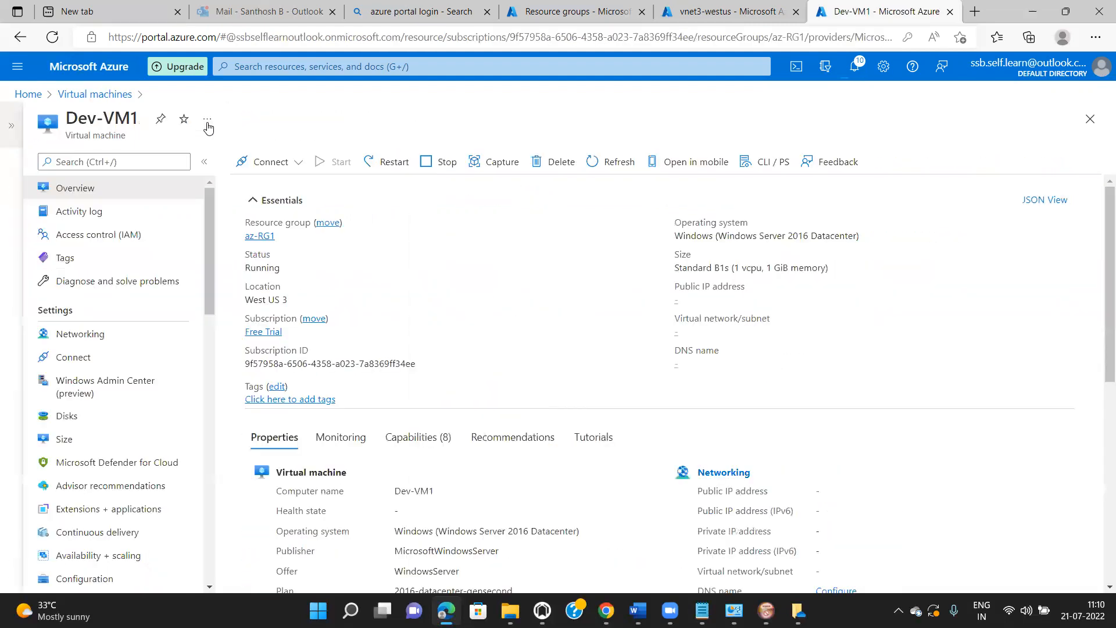
click(299, 170)
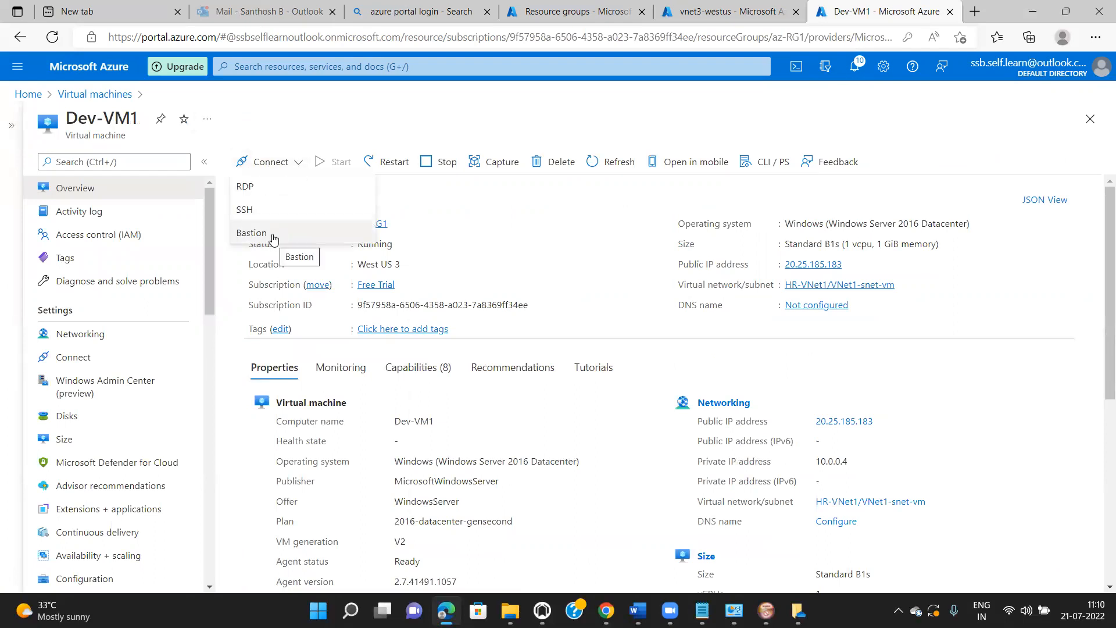
click(254, 189)
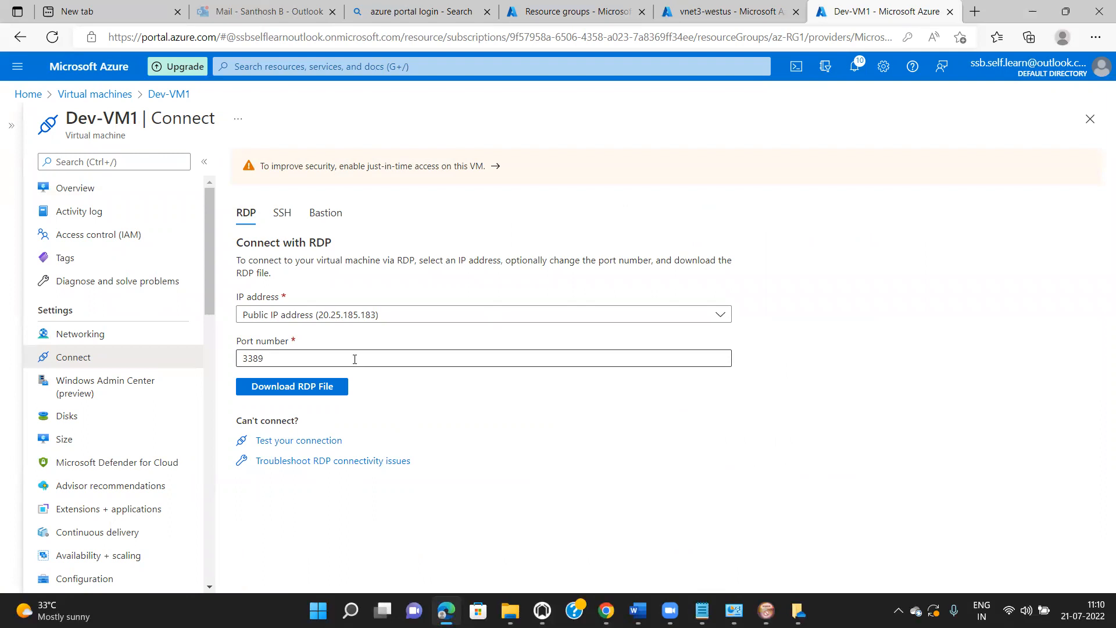
click(327, 388)
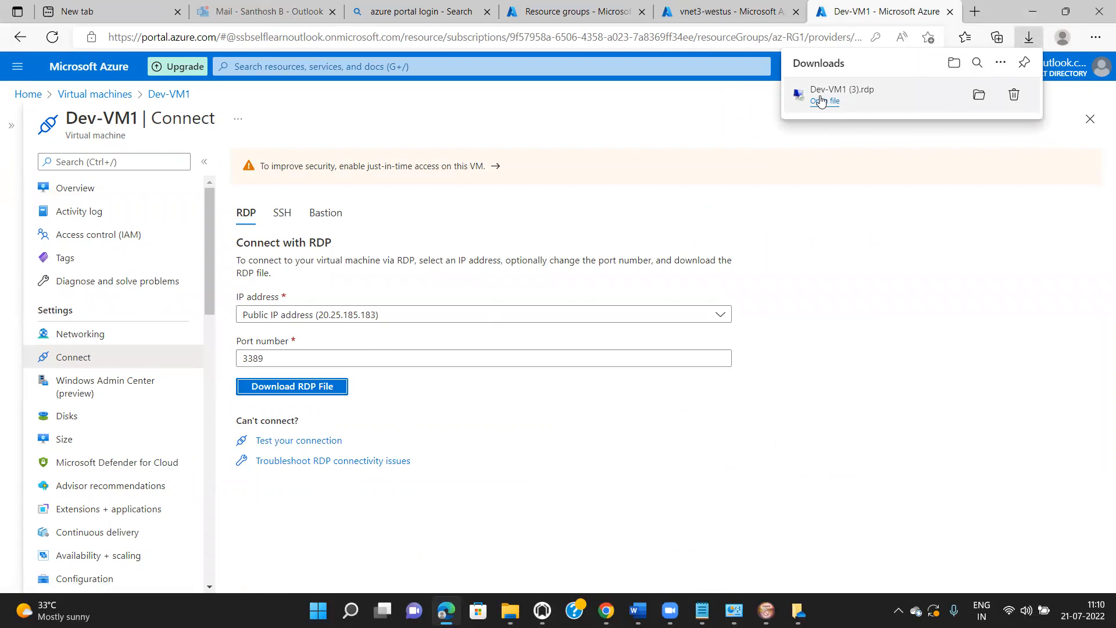
click(820, 102)
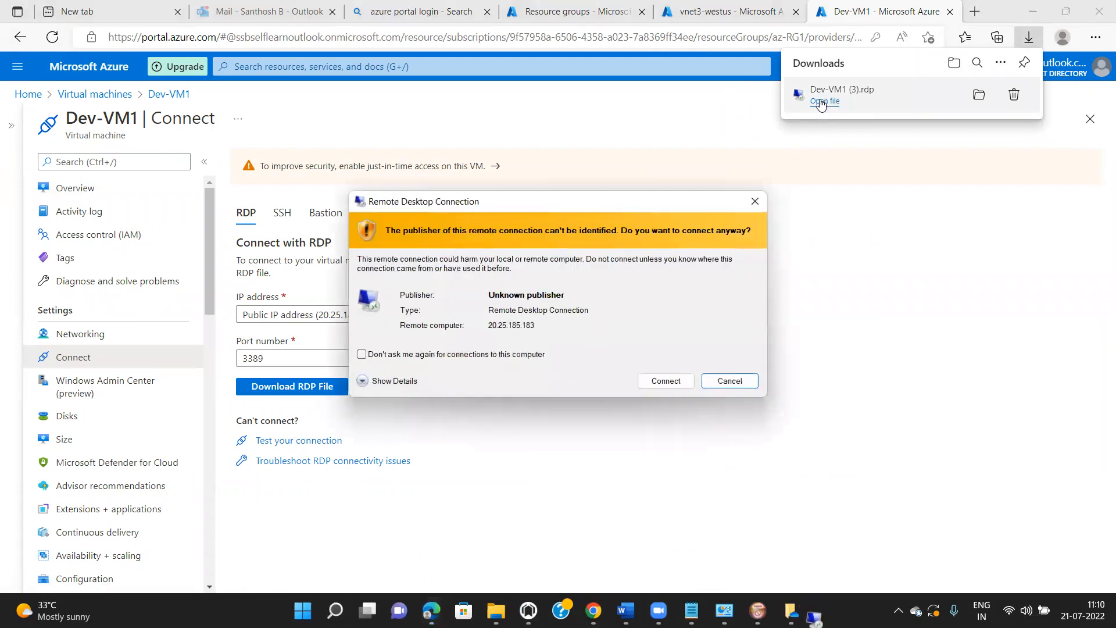
- Connect to Dev-VM1 using the VM admin username and password, accepting the certificate warning
click(672, 383)
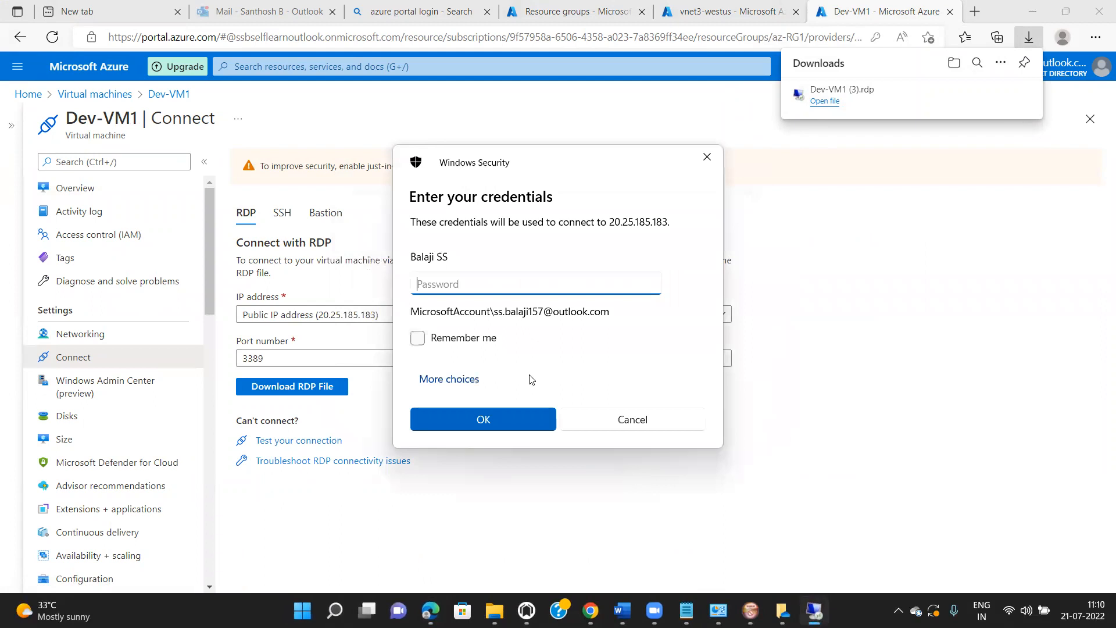
click(472, 386)
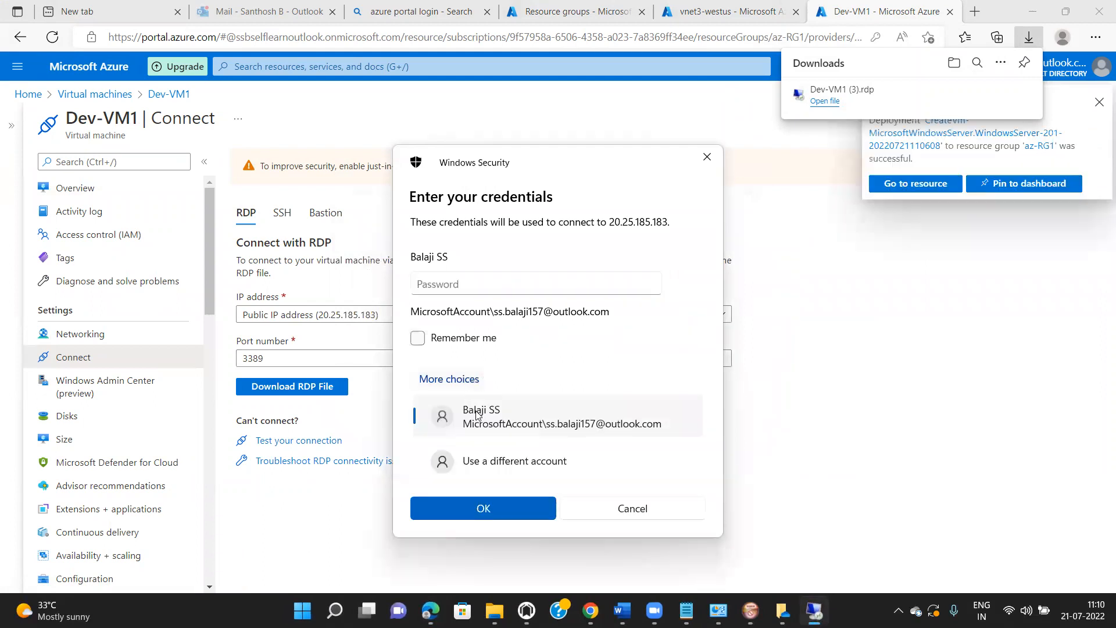
click(503, 462)
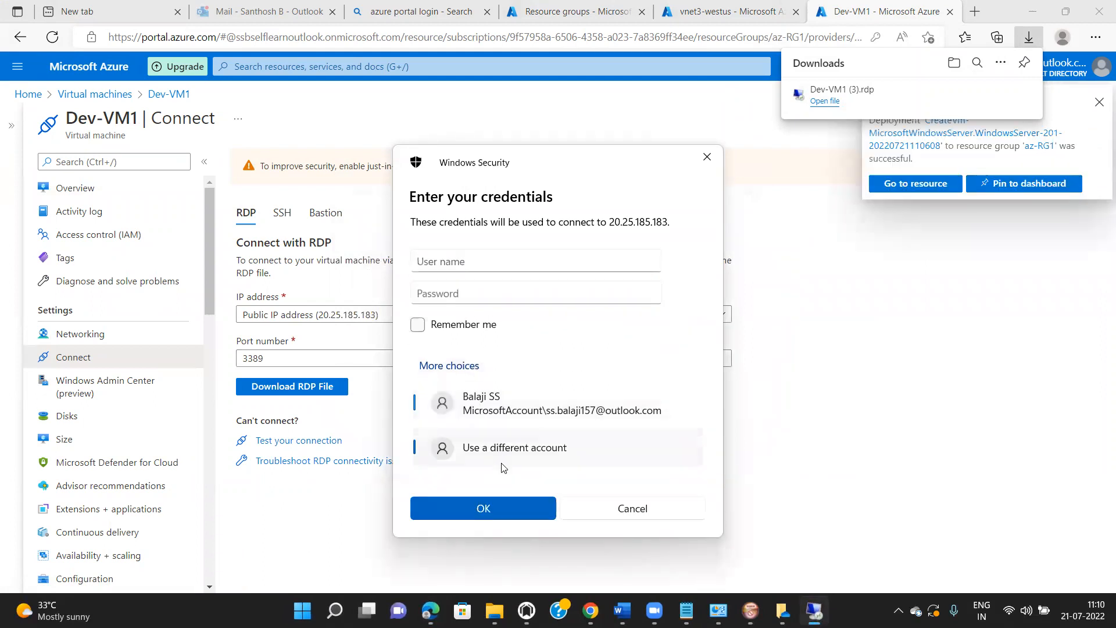
text(vmadmin)
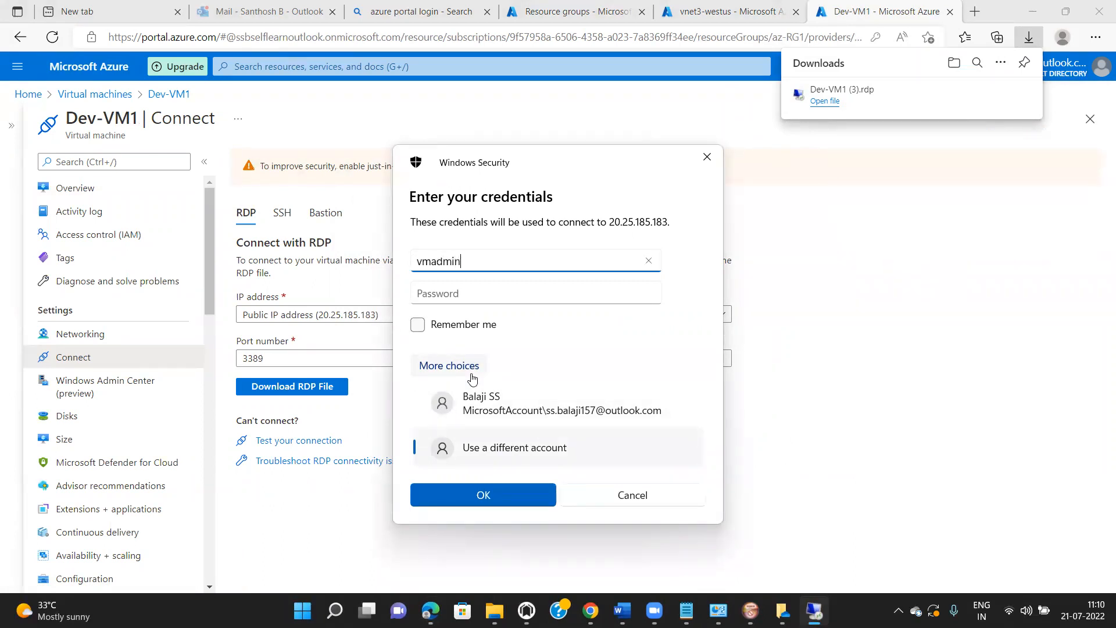
key(Tab)
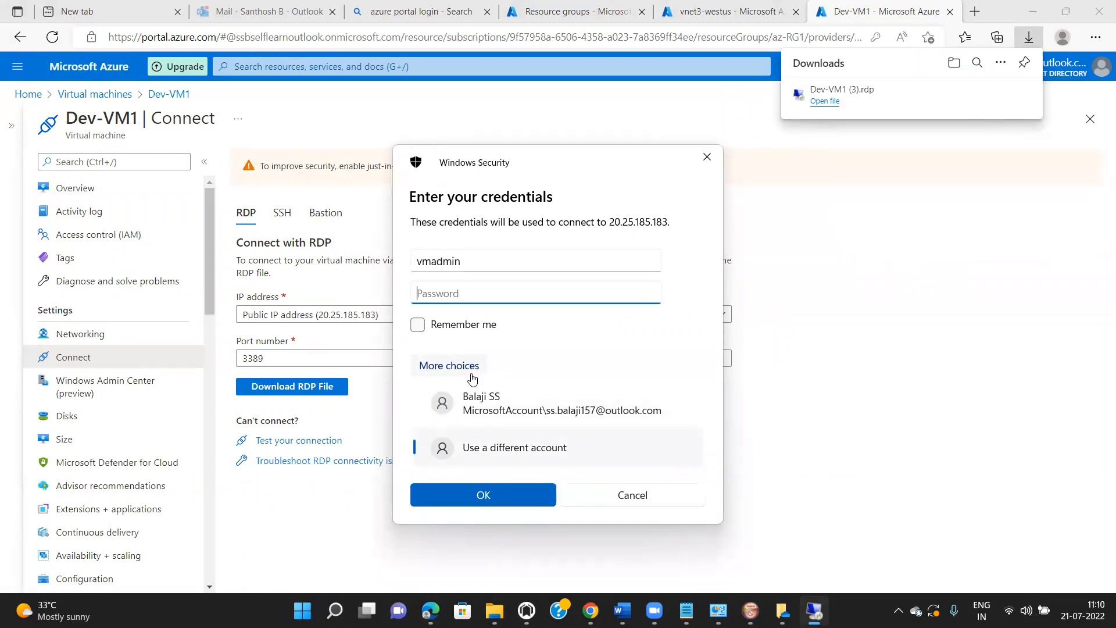
text(•)
click(482, 494)
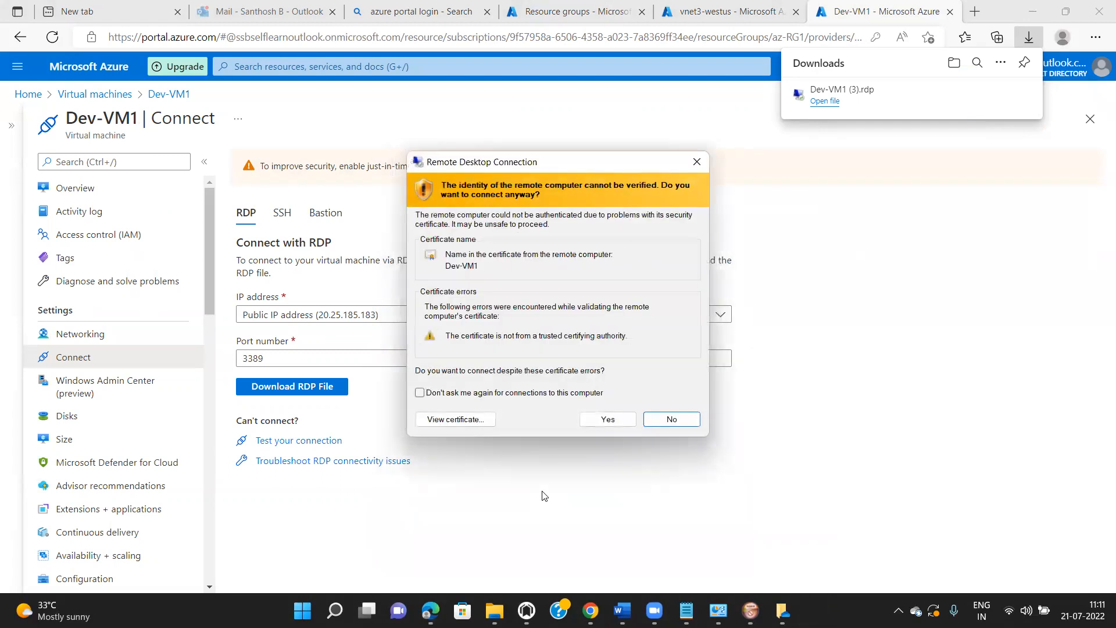
click(608, 419)
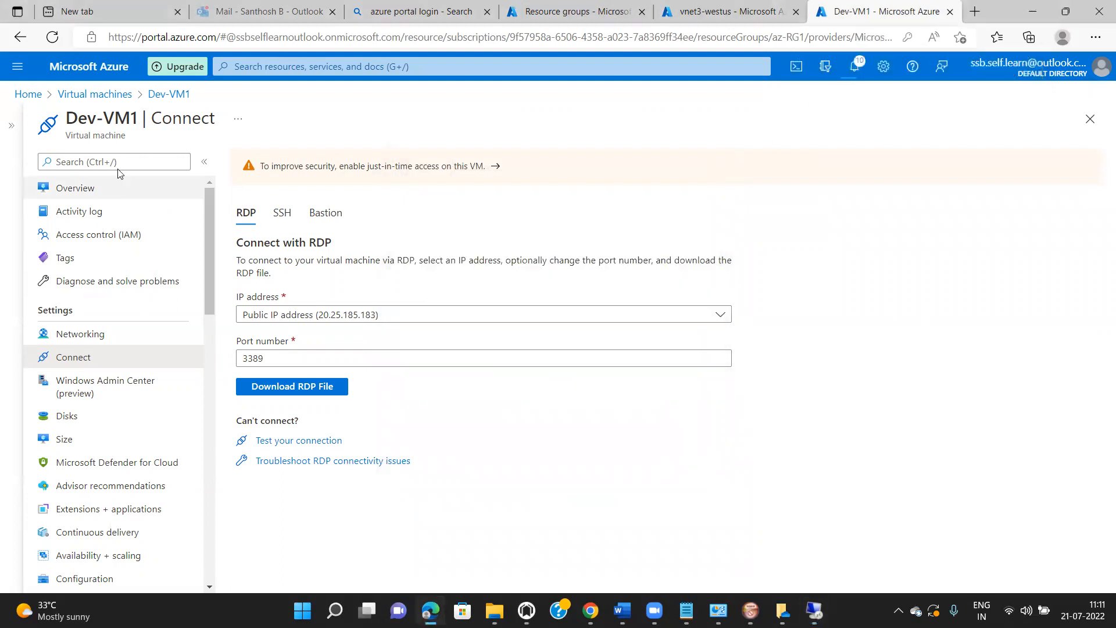
- Refresh the VM list, select Dev-VM2's private IP 10.10.0.4, and return to the Dev-VM1 session
click(112, 101)
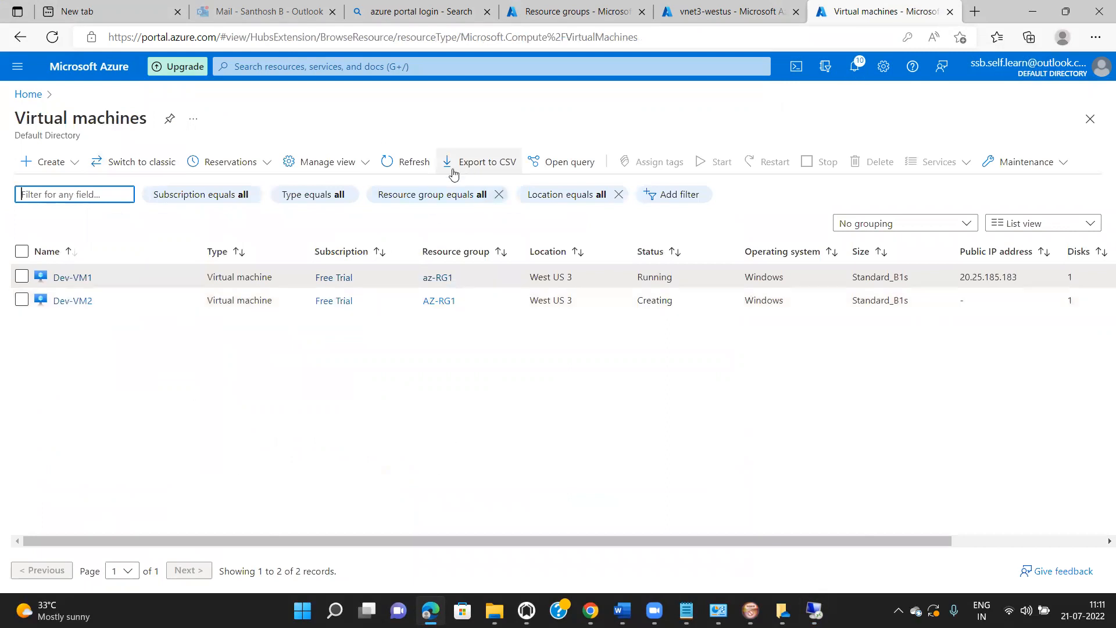
click(425, 163)
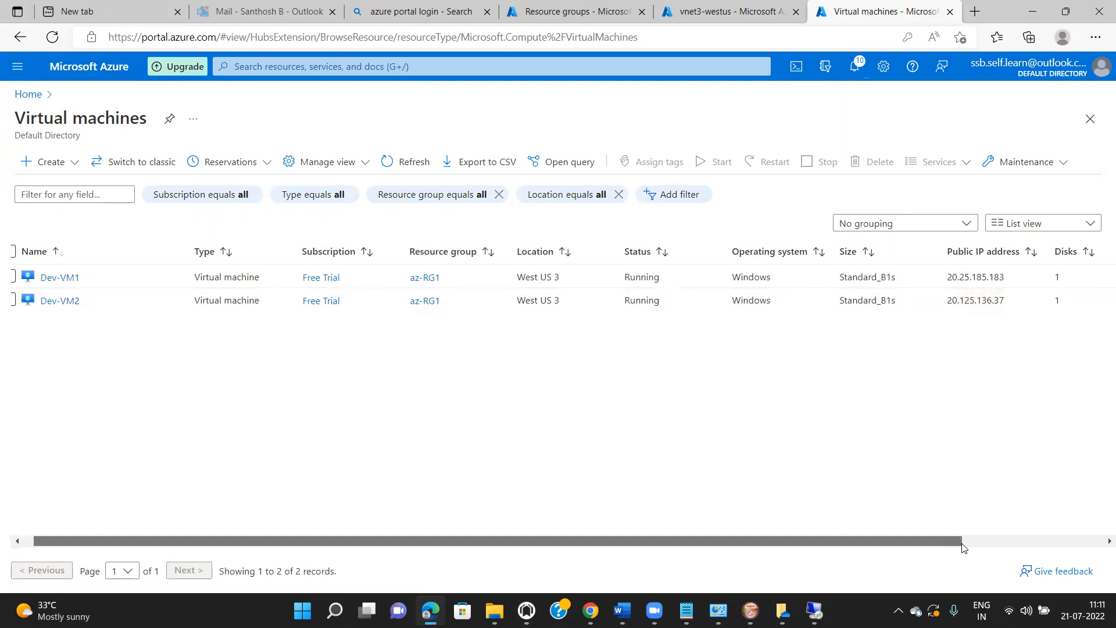
drag(943, 547, 1094, 543)
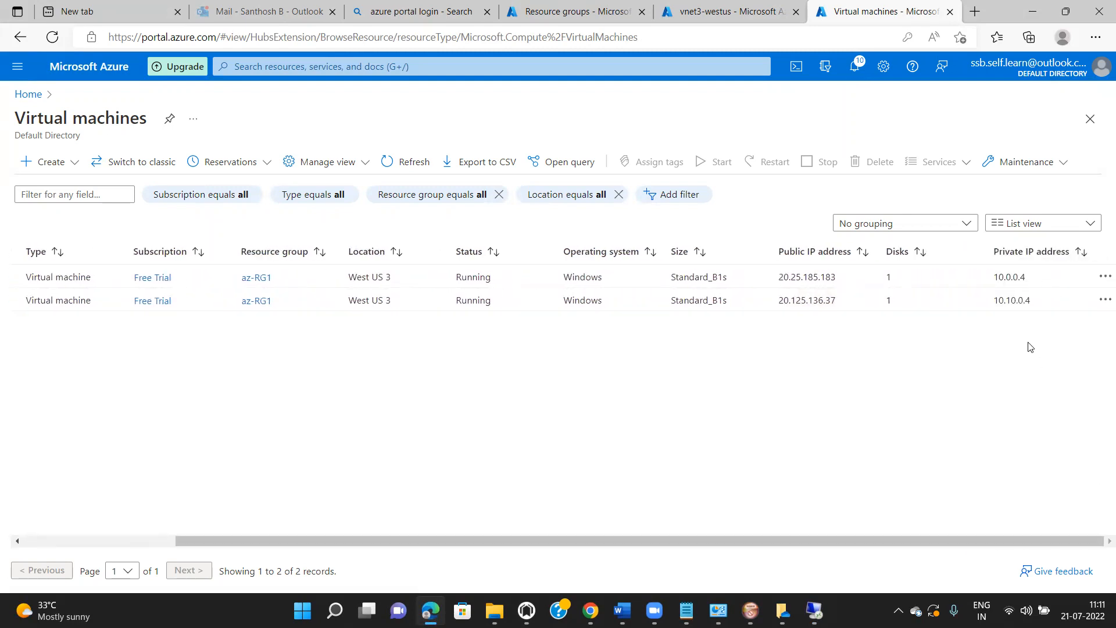
drag(1036, 310, 988, 311)
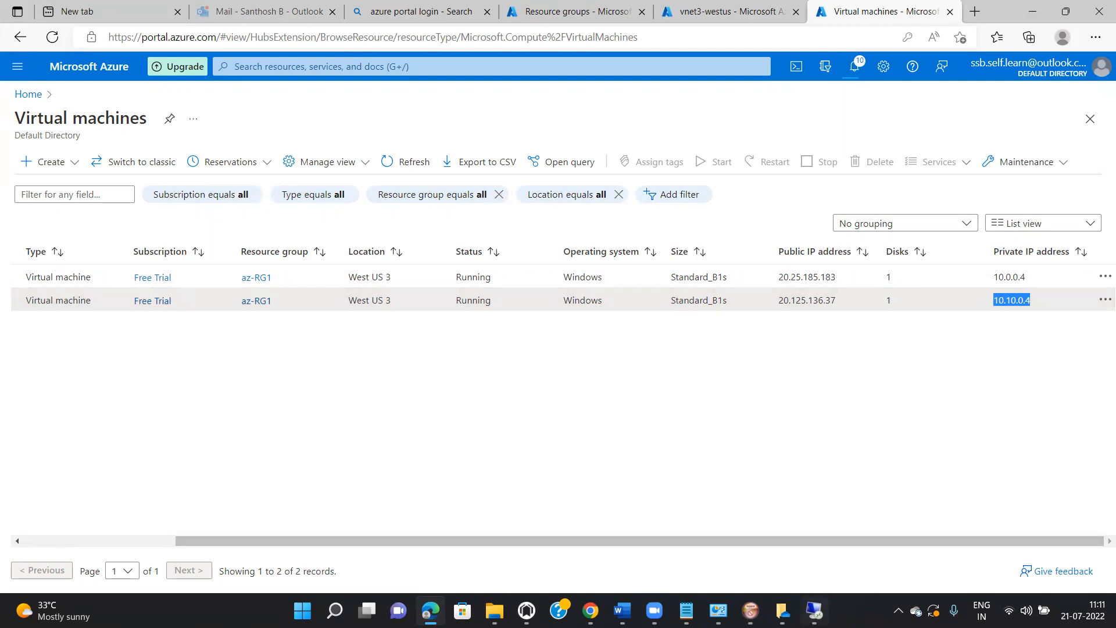
mouse_move(814, 610)
click(818, 550)
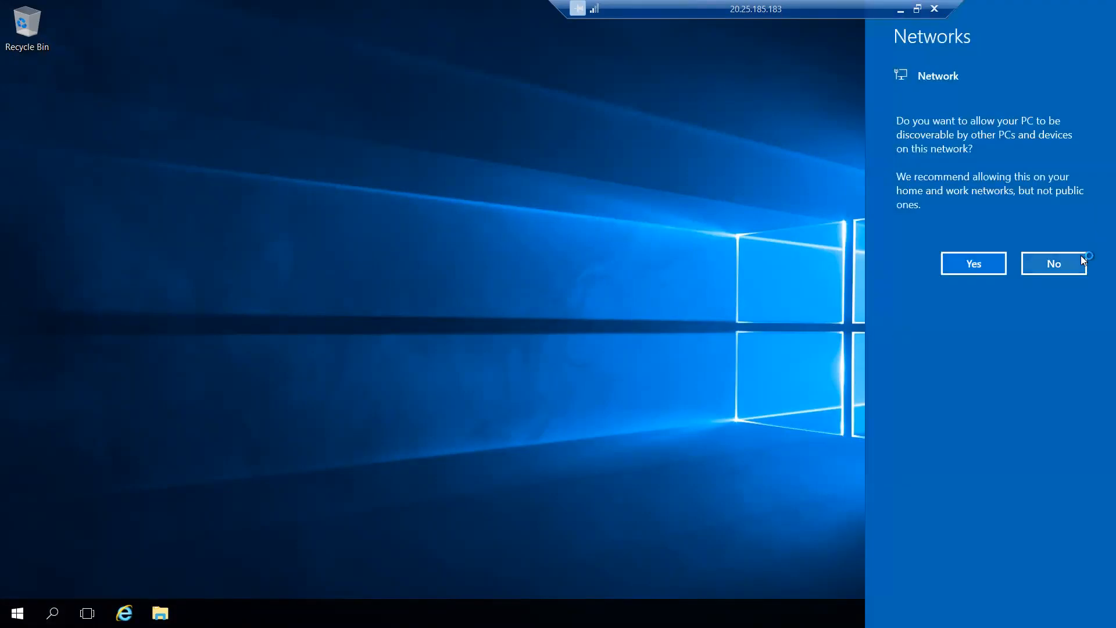
- Decline network discoverability and launch Remote Desktop Connection inside Dev-VM1 from a Start search
click(1080, 259)
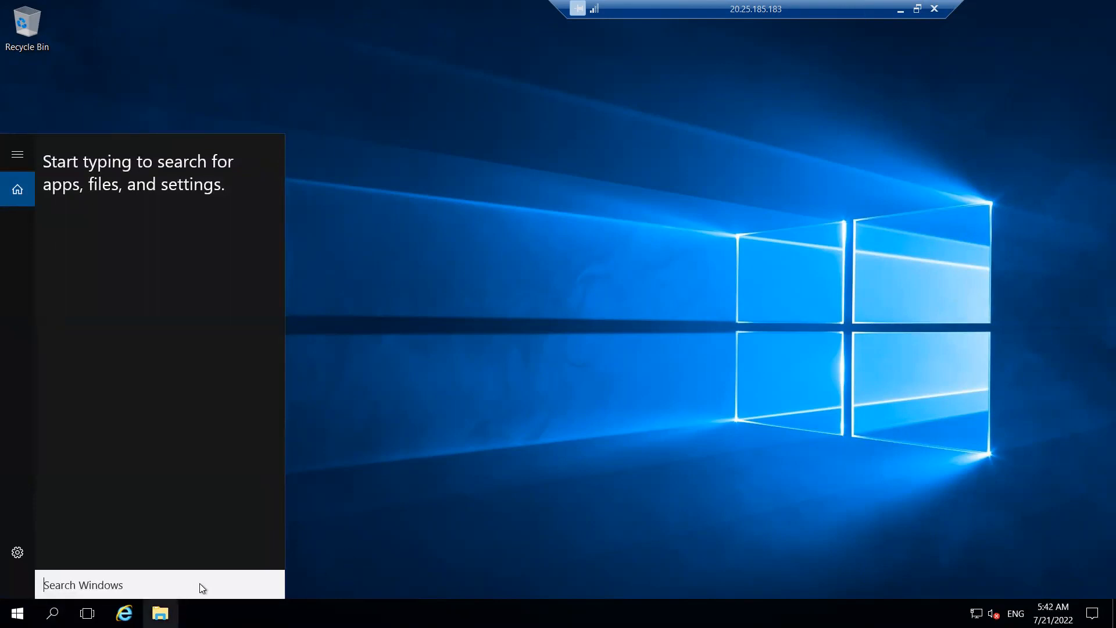
text(m)
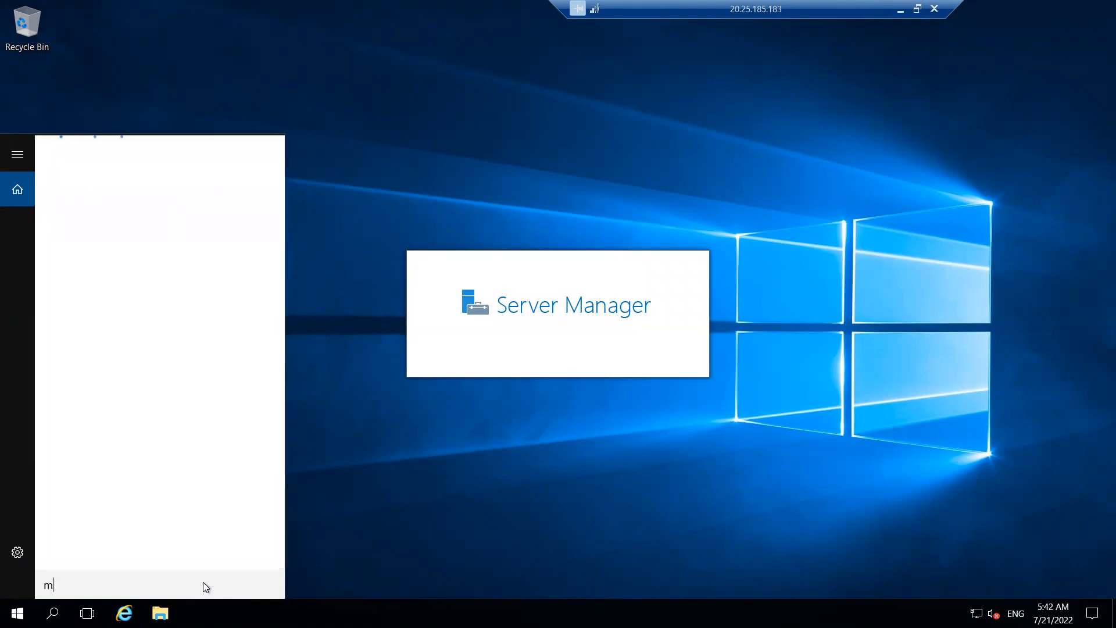
text(stc)
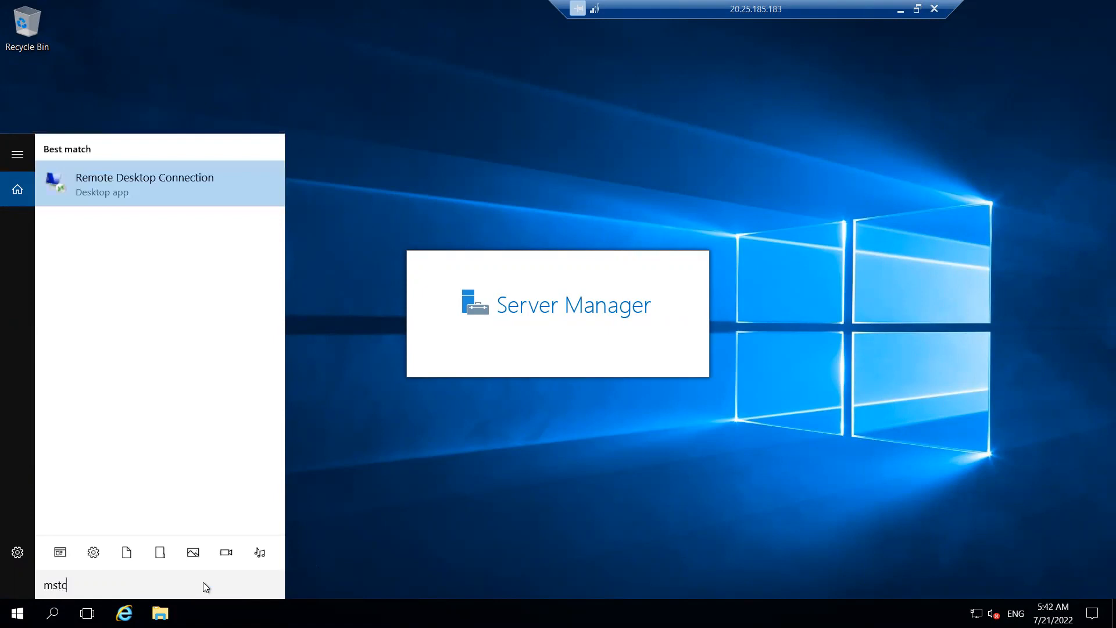
click(183, 189)
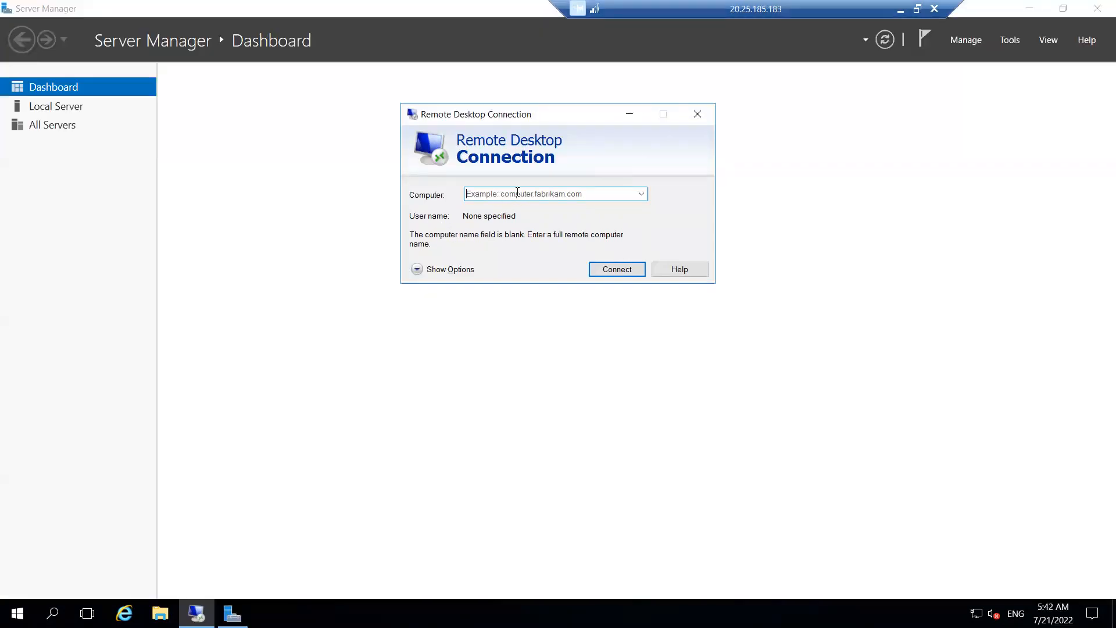
click(518, 191)
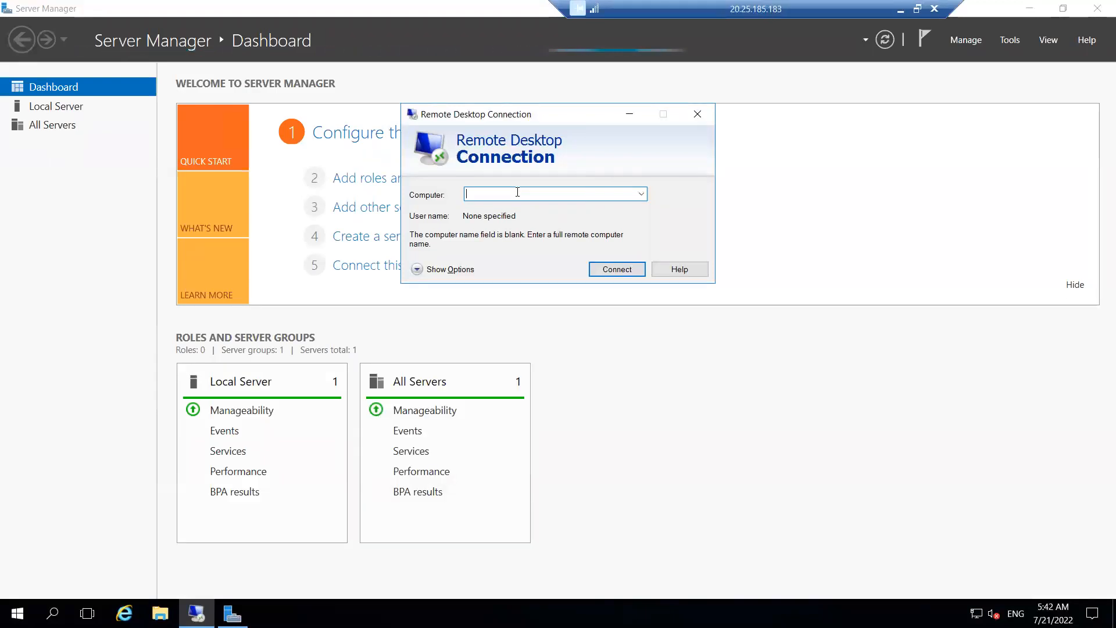
- Glance at the portal's VM list, then restore the Dev-VM1 remote session
click(898, 10)
click(910, 386)
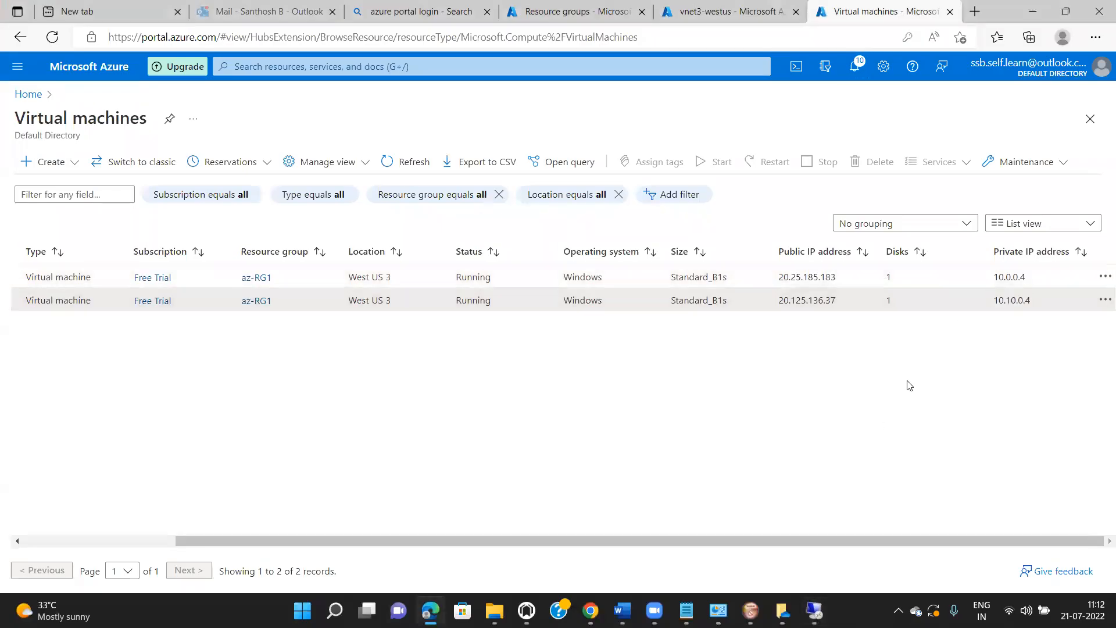
click(814, 610)
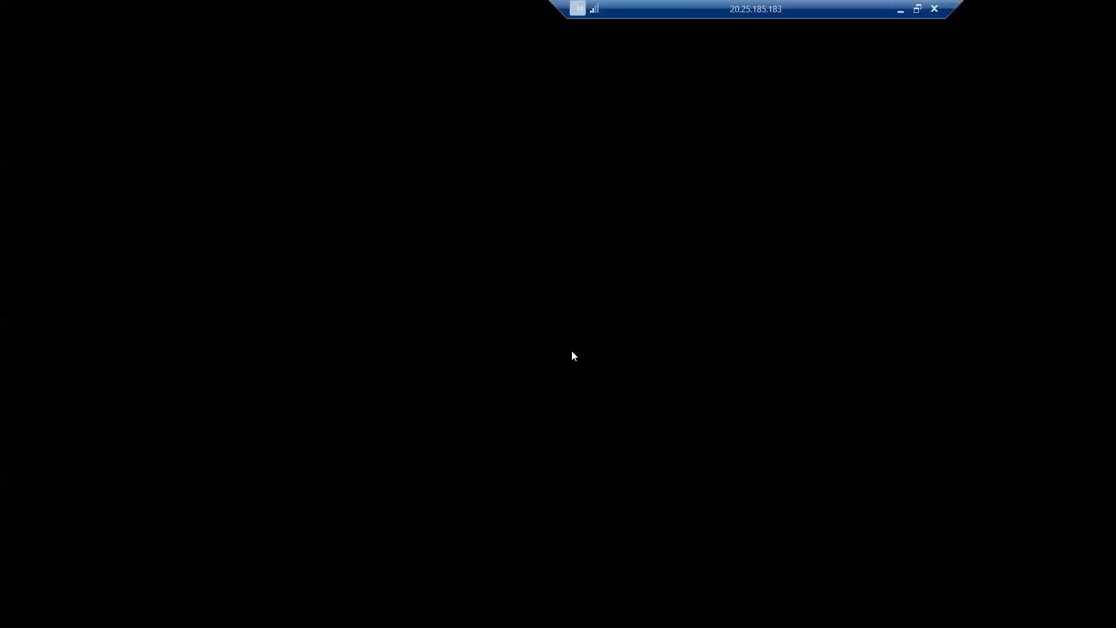
- From Dev-VM1, attempt an RDP connection to 10.10.0.4, dismiss the failure, and minimise the session
text(10.10)
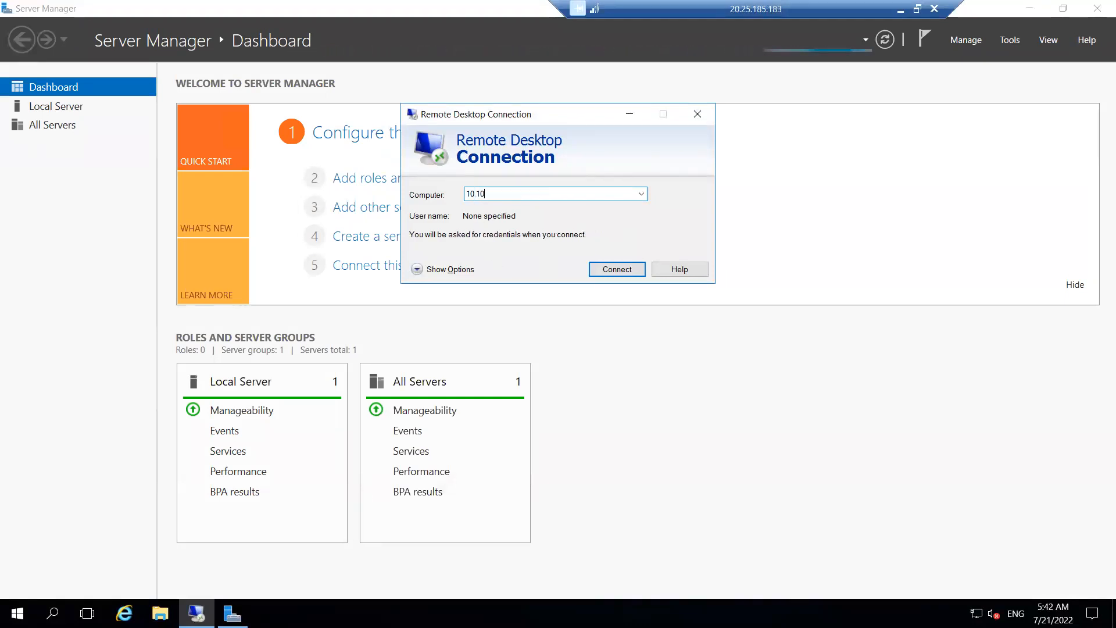
text(.0.4)
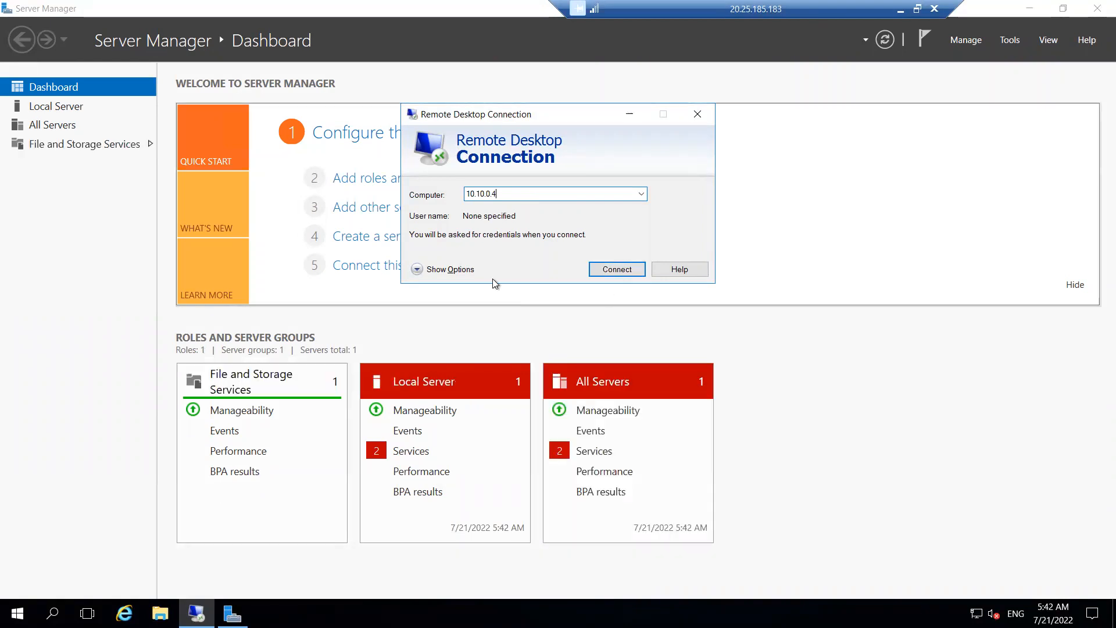
click(467, 269)
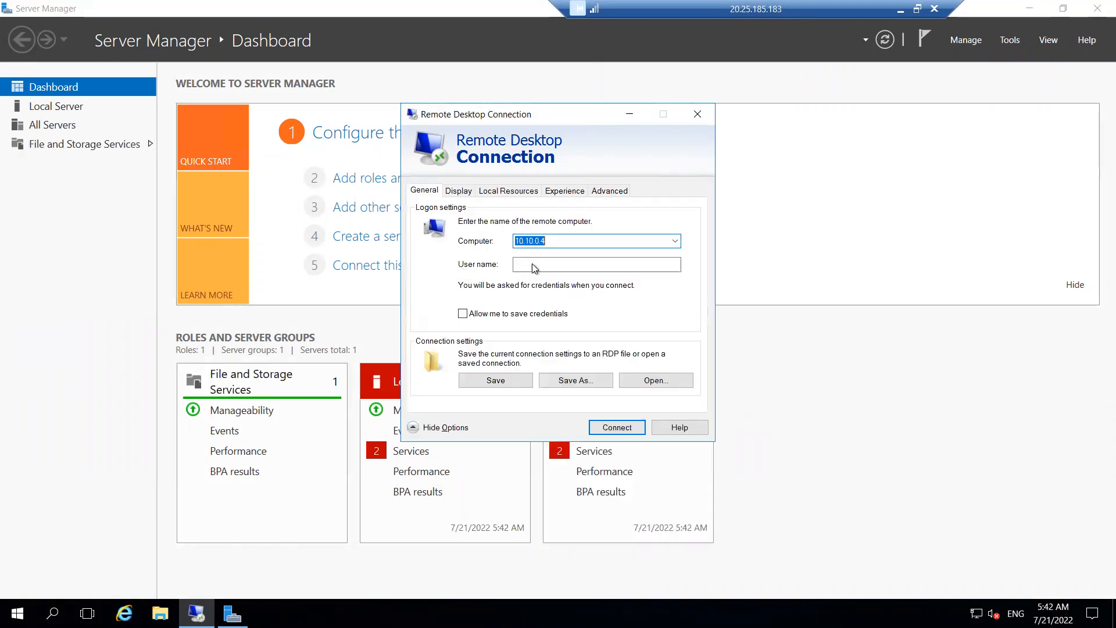
click(535, 266)
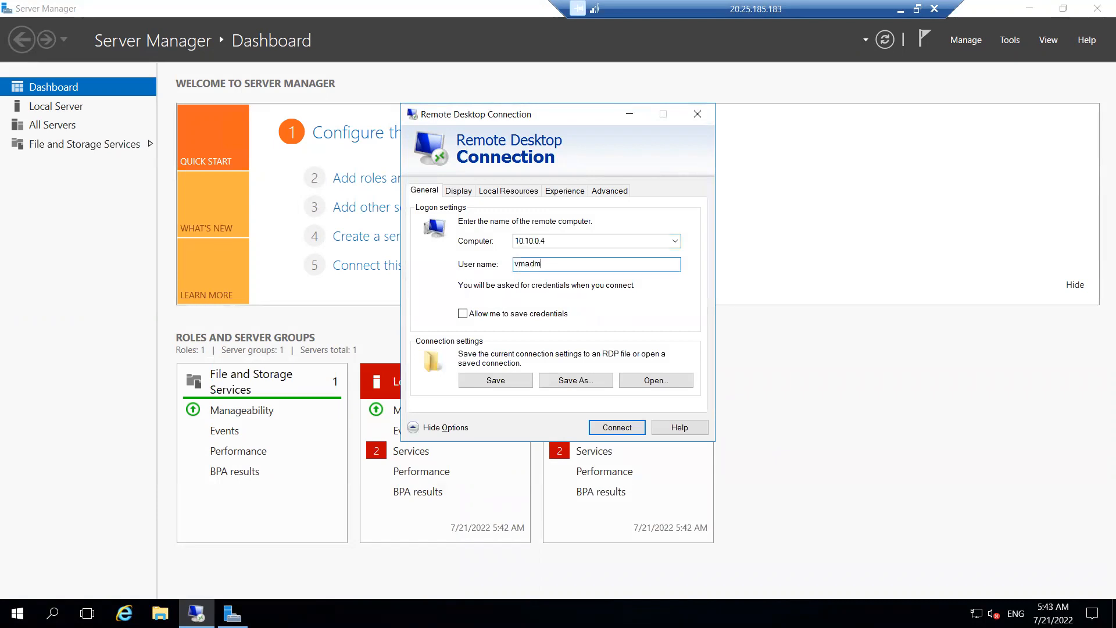
click(617, 428)
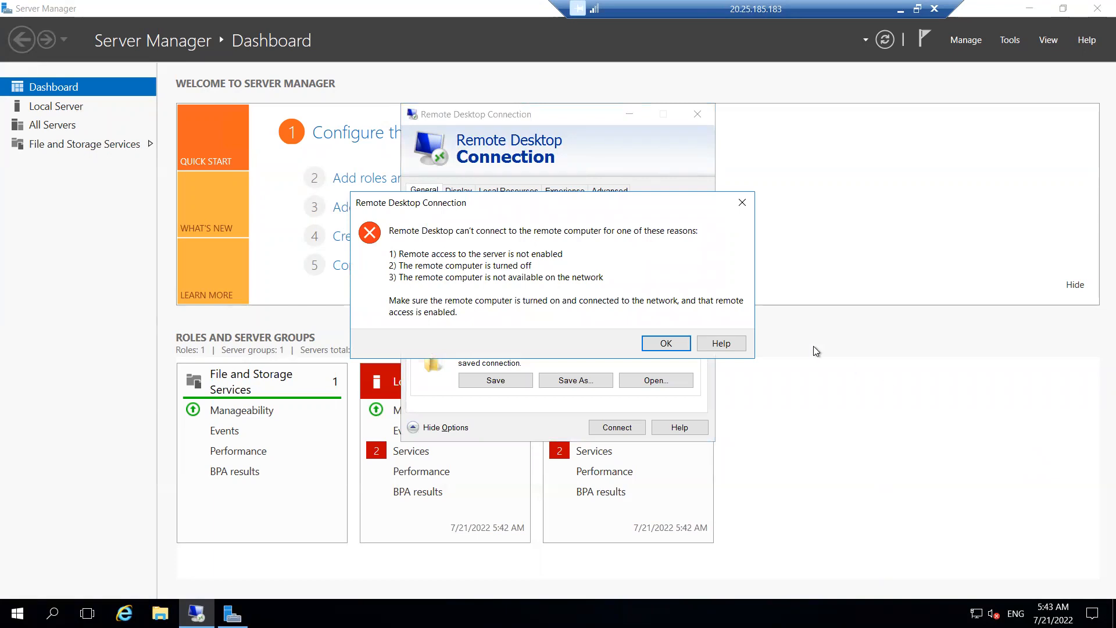
click(688, 345)
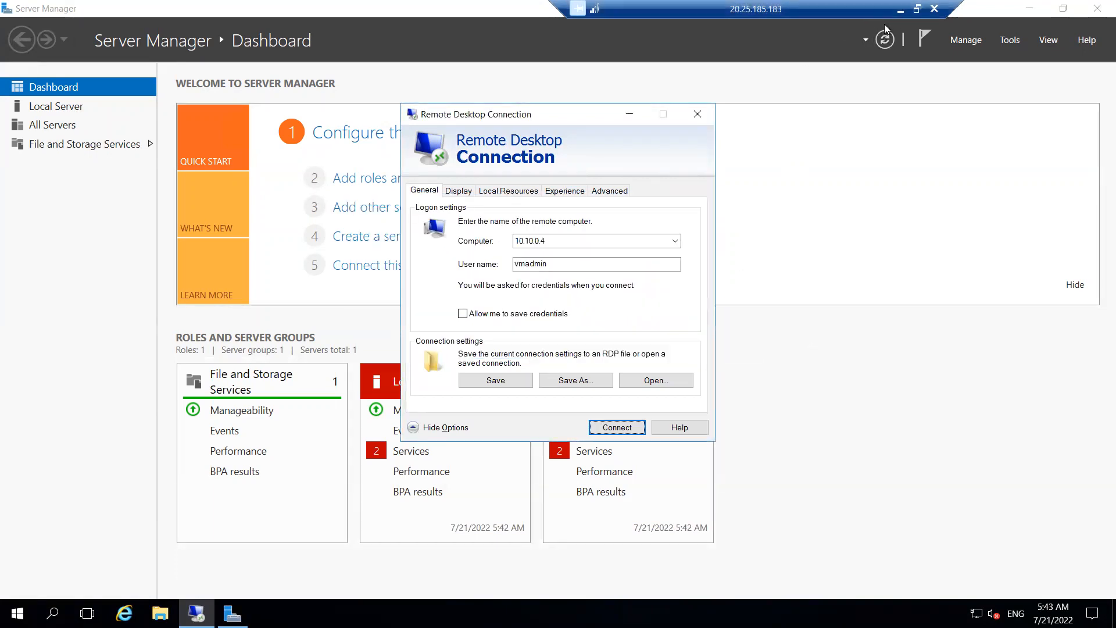
click(900, 9)
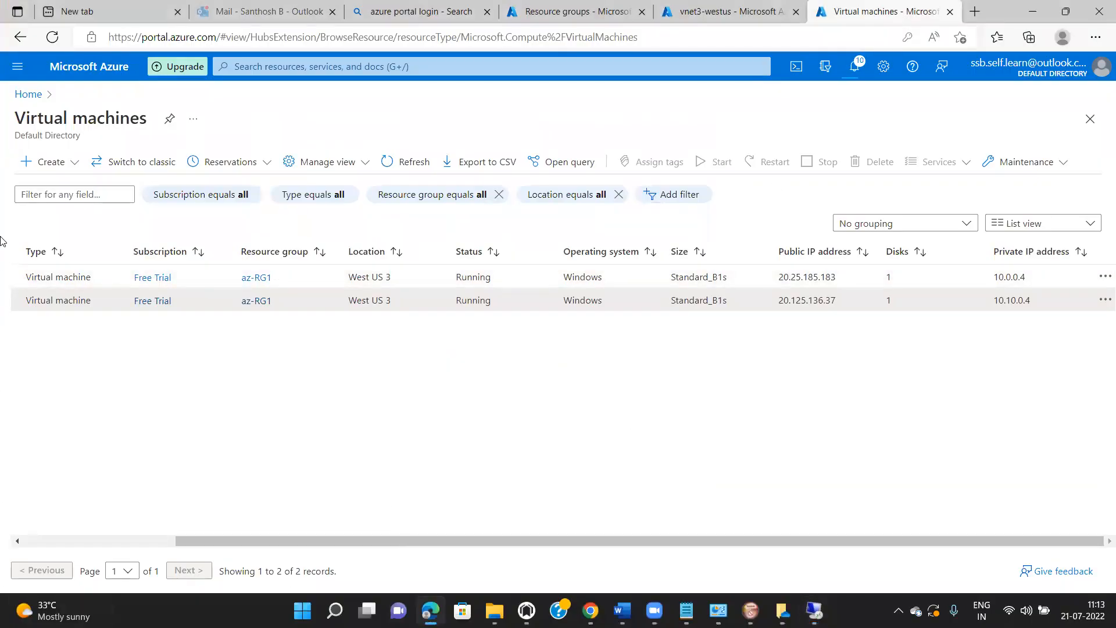
- Navigate from Home through Virtual networks to HR-VNet1's Peerings page
click(28, 94)
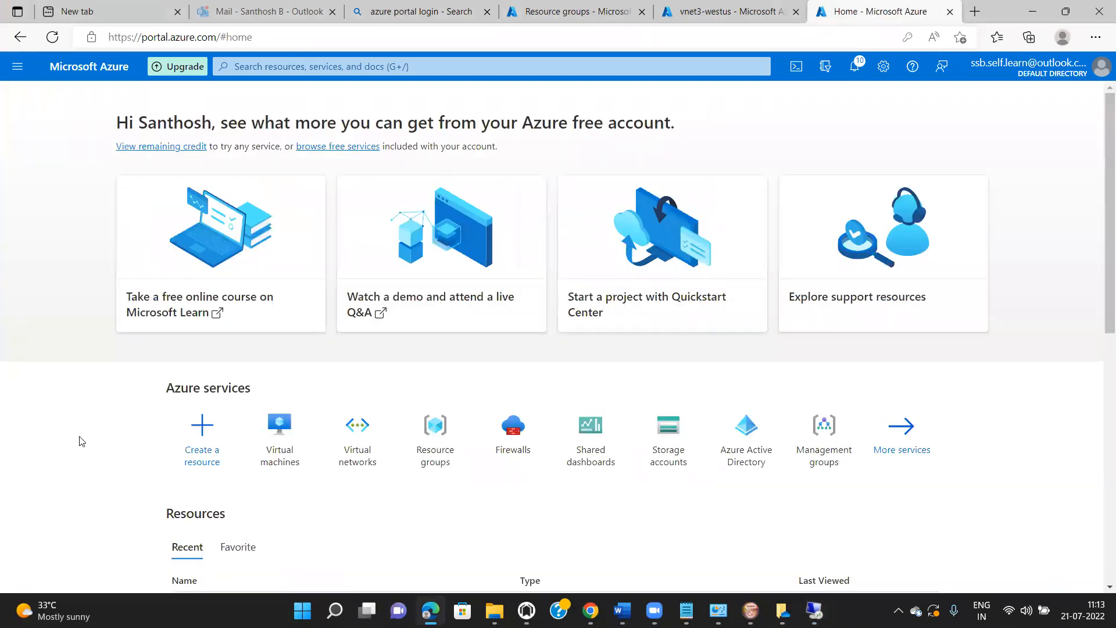
click(352, 464)
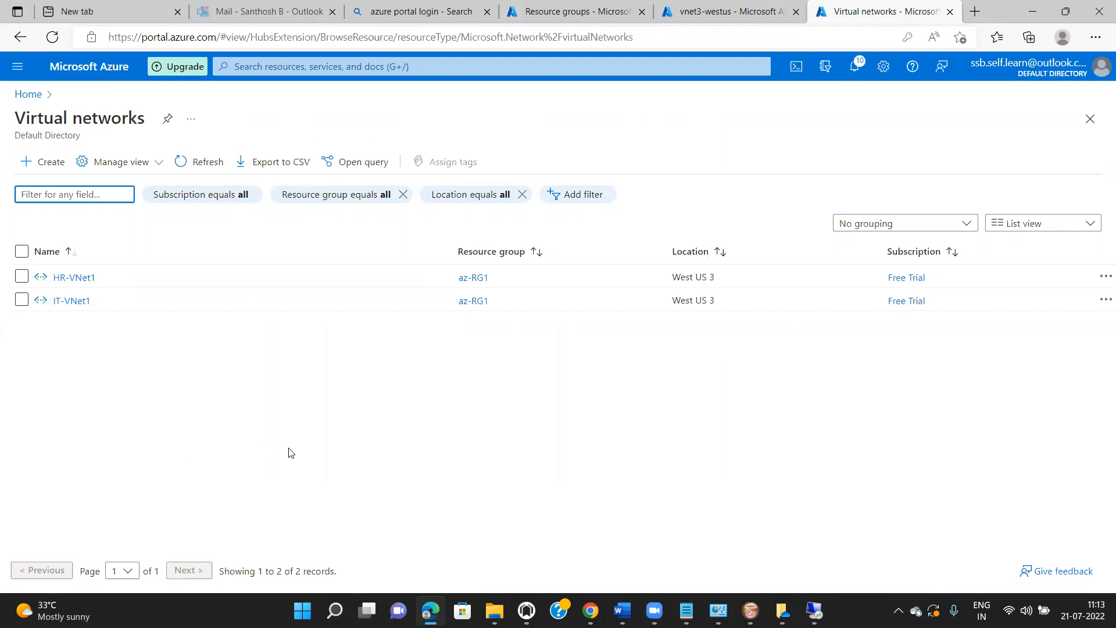
click(74, 277)
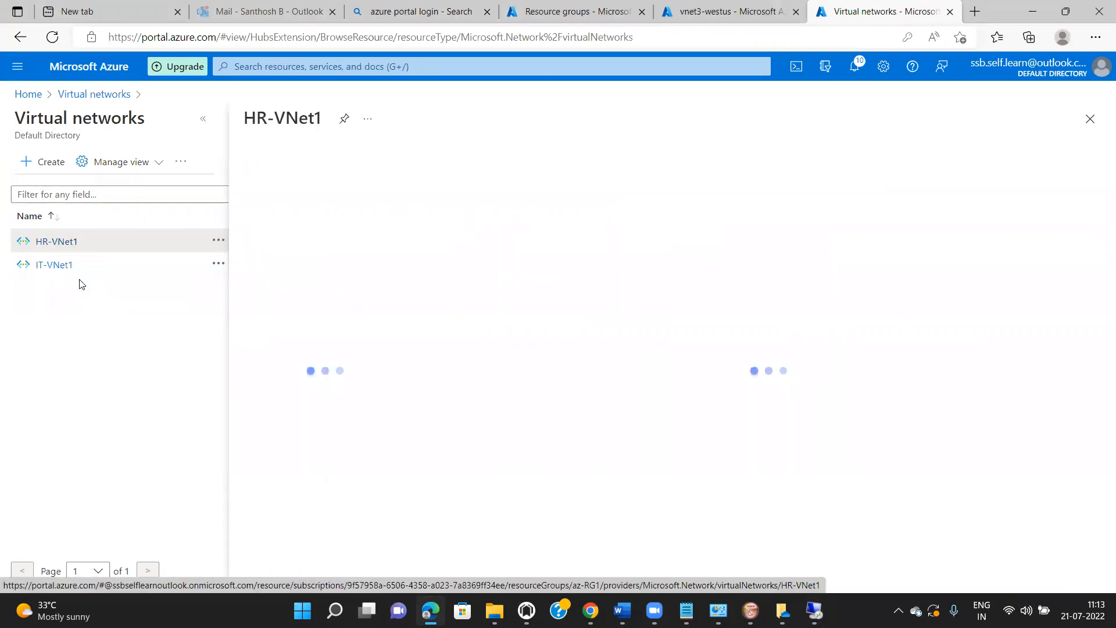
click(205, 120)
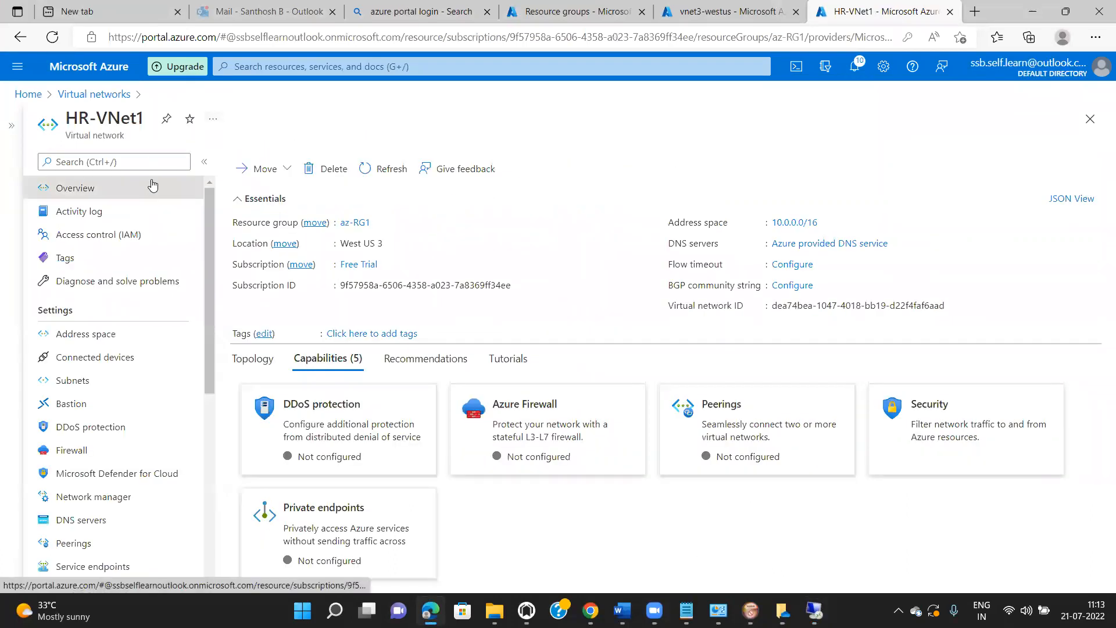
click(81, 545)
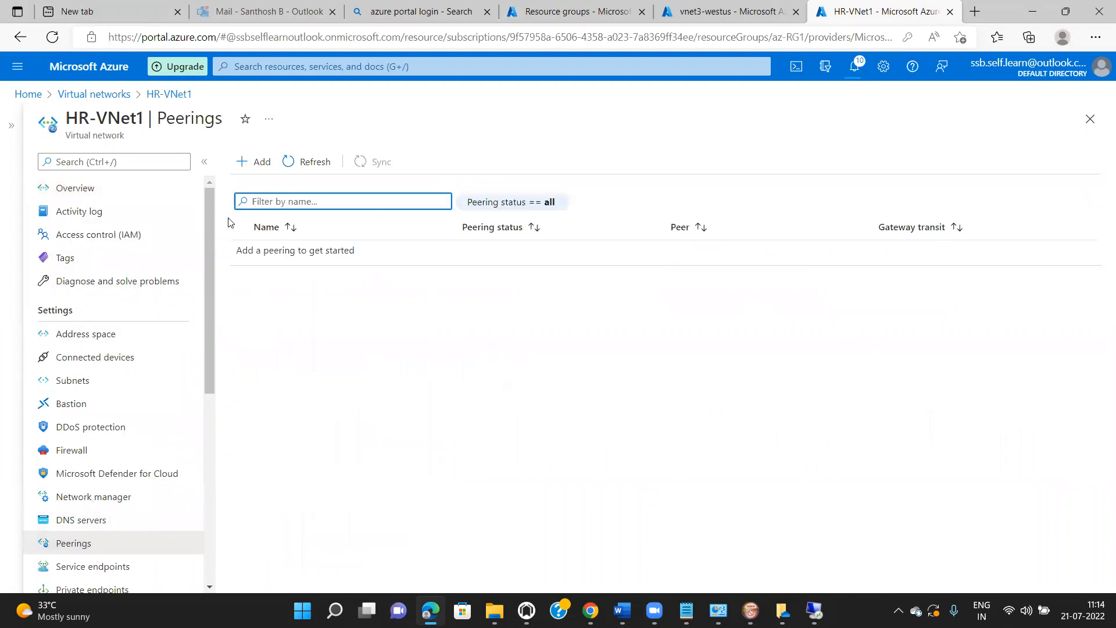
- Add a peering link named HRVNet1-to-ITVNet1 that blocks traffic originating outside the remote network
click(259, 162)
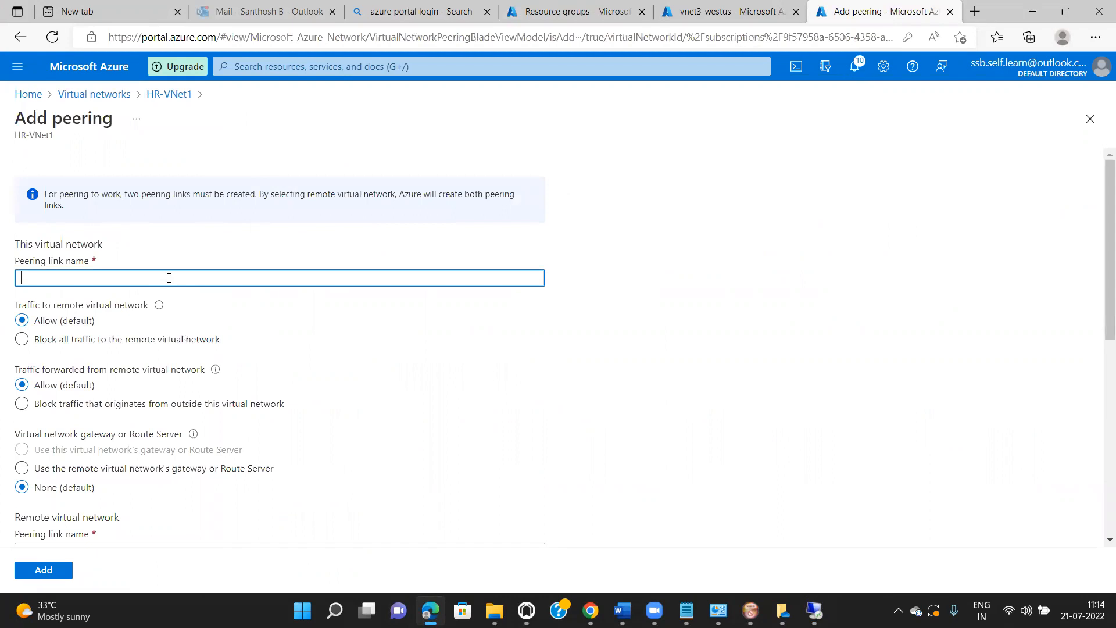
text(vnet)
key(BackSpace)
key(BackSpace)
text(H)
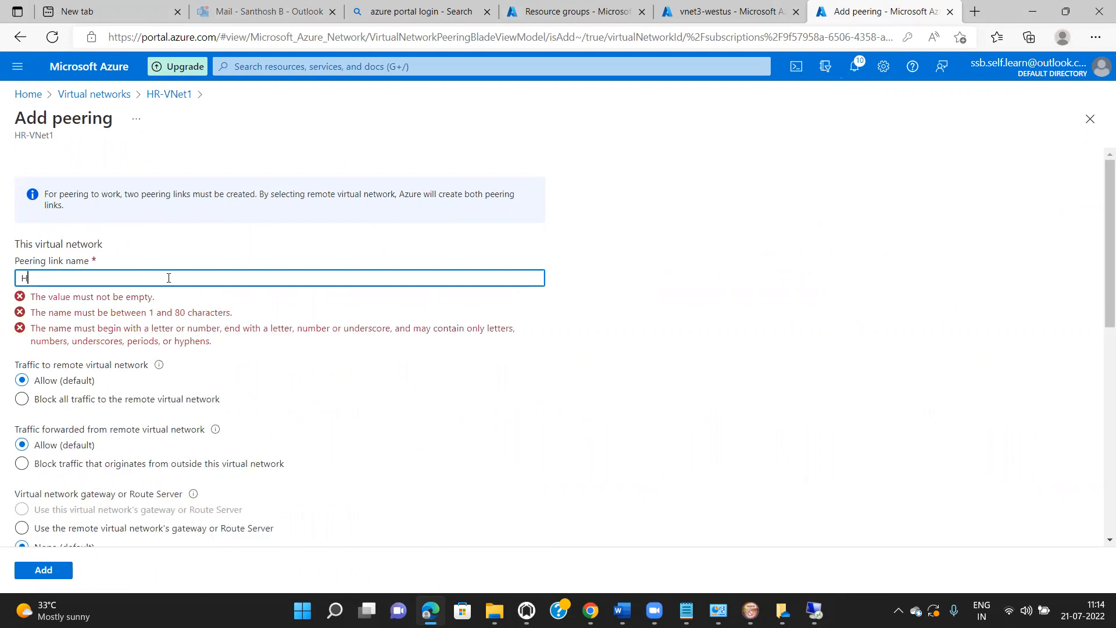
text(RVNet1)
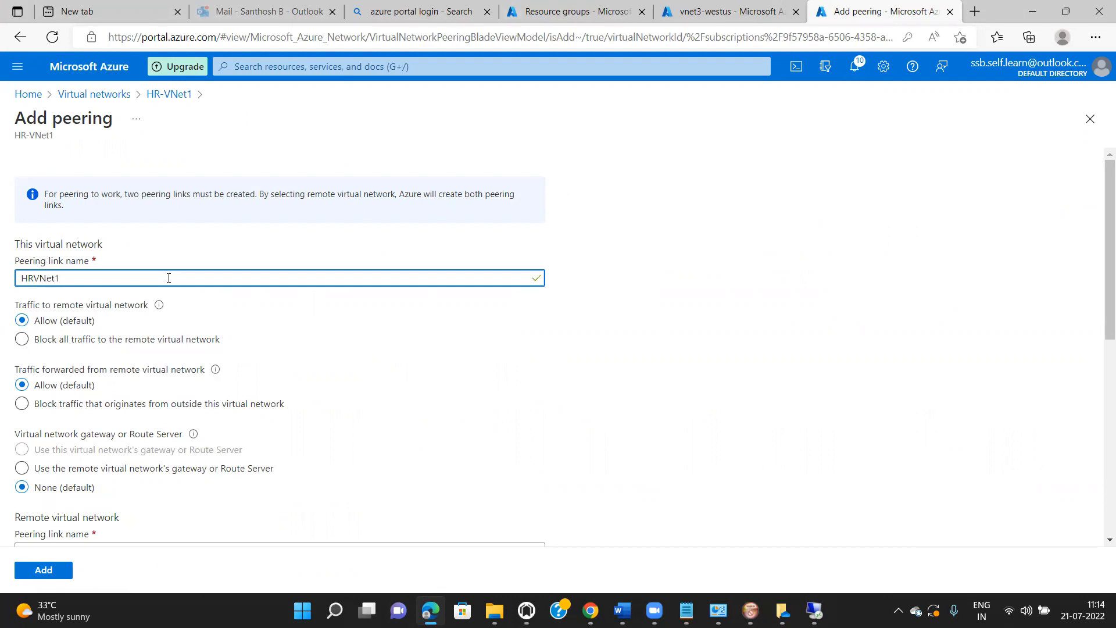
text(-to-ITVNet1)
click(22, 405)
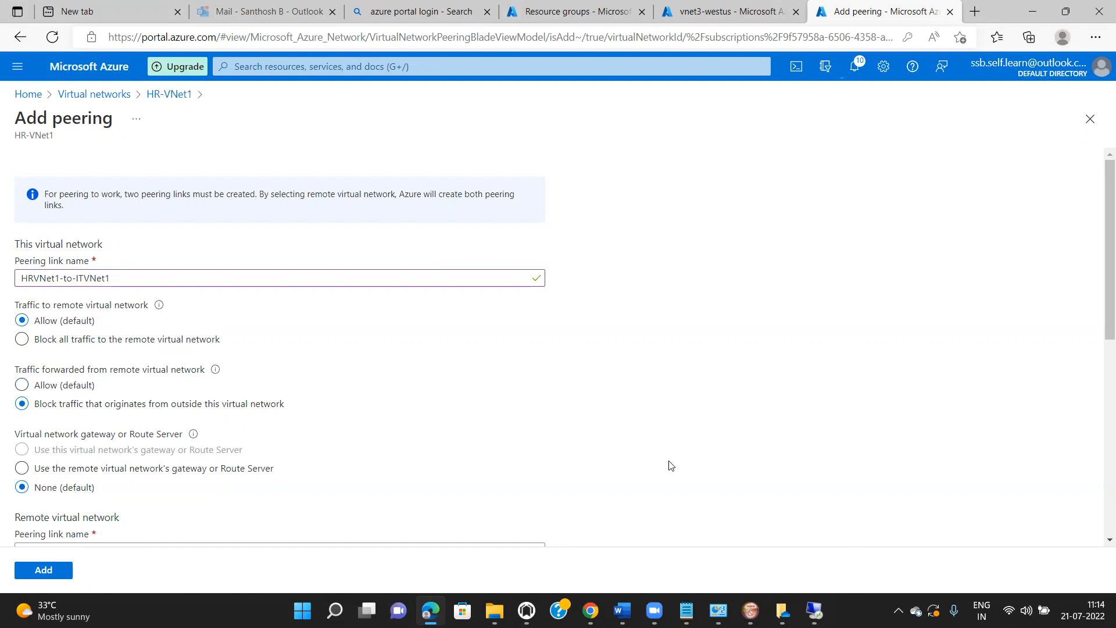
- Name the remote peering link ITVNet1-to-HRVNet1
drag(1100, 315, 1102, 359)
click(370, 459)
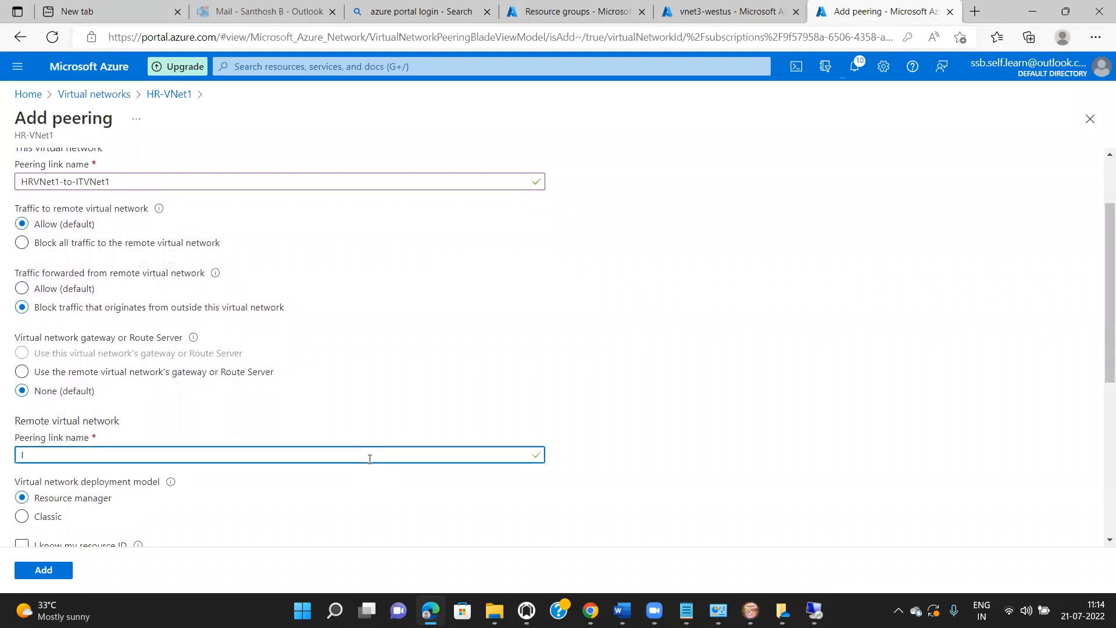
text(IT-VNet)
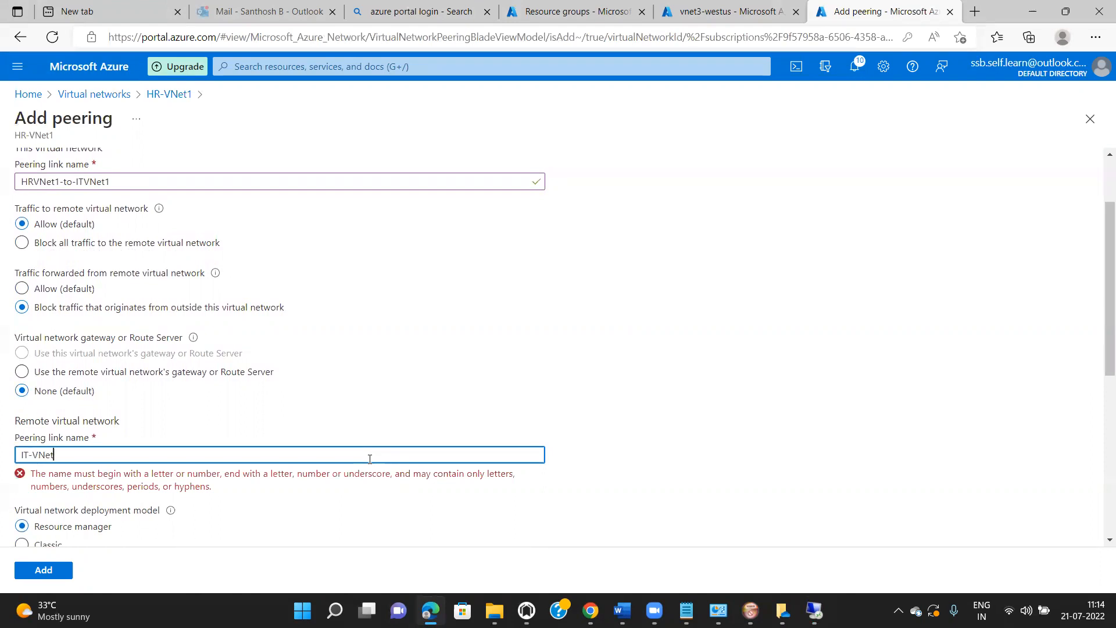
key(BackSpace)
key(BackSpace)
key(BackSpace)
key(BackSpace)
key(BackSpace)
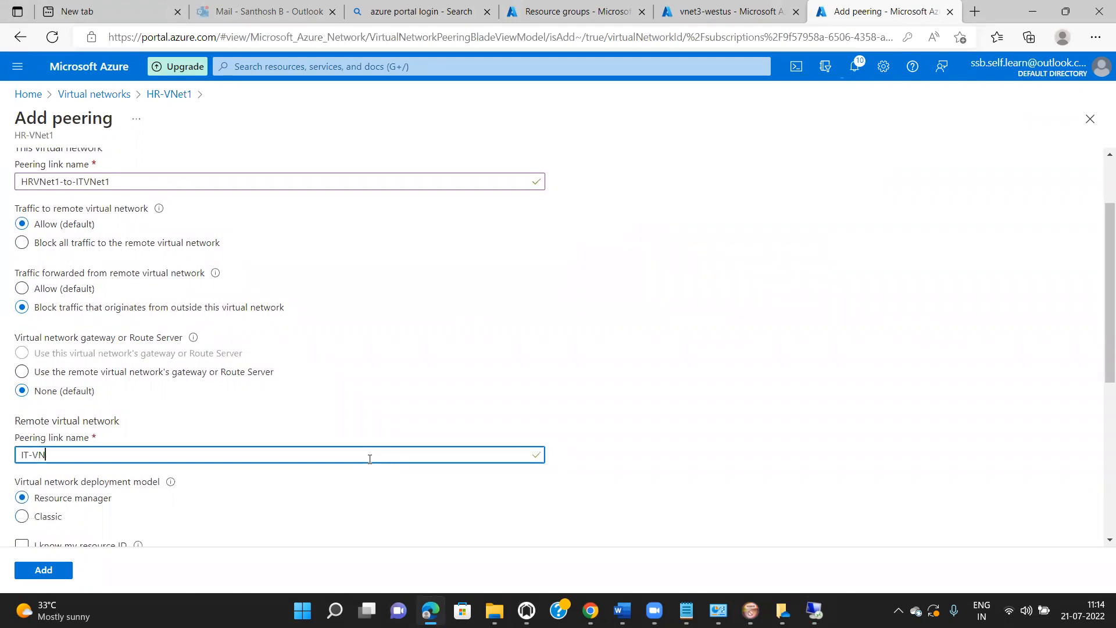
text(VNet1-to-HRVNet1)
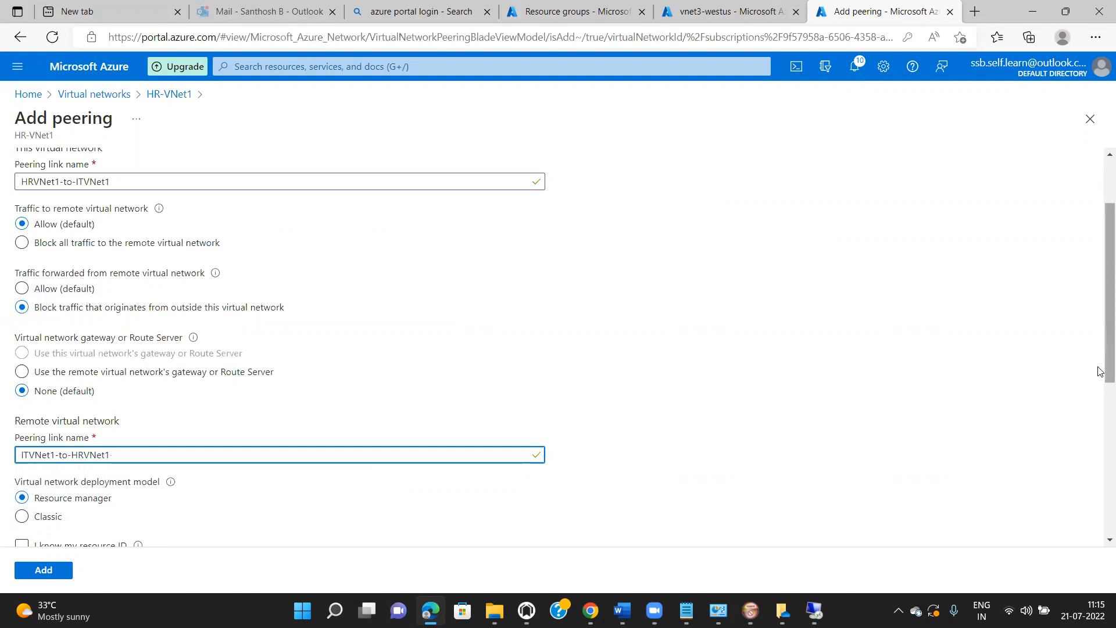
drag(1099, 372, 1100, 465)
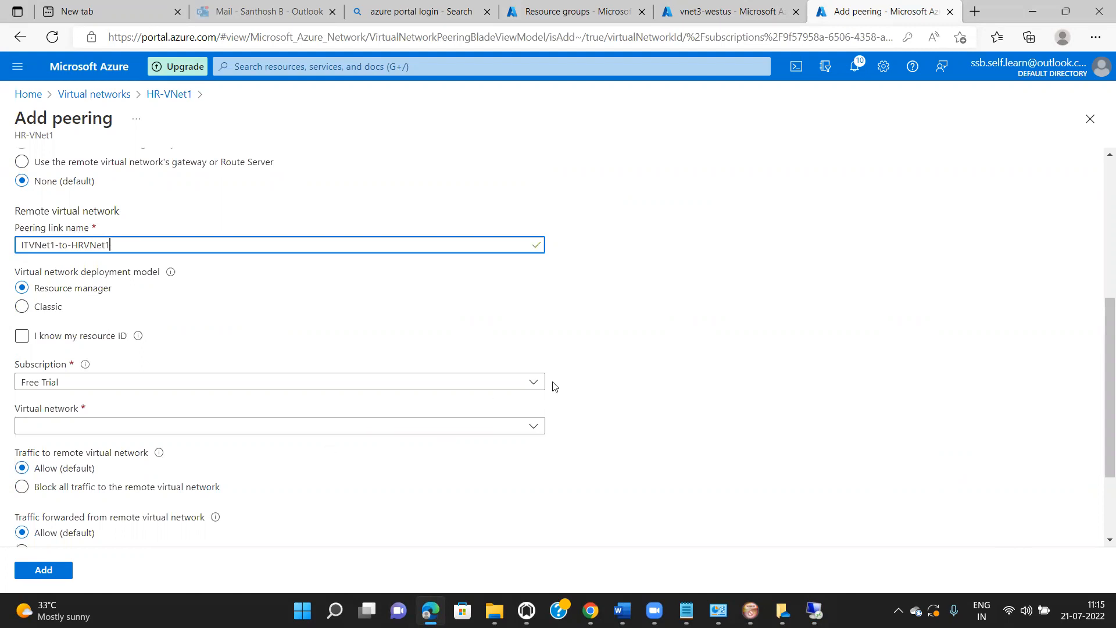
- Peer HR-VNet1 with IT-VNet1, blocking forwarded traffic originating outside the remote network, and add it
click(537, 429)
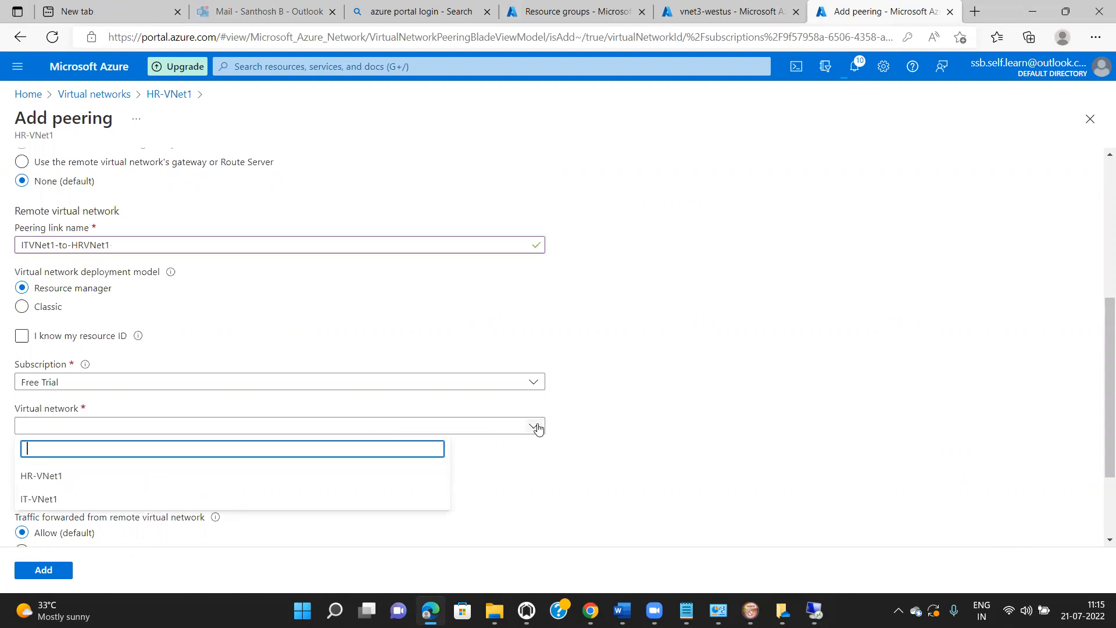
drag(1099, 417, 1080, 233)
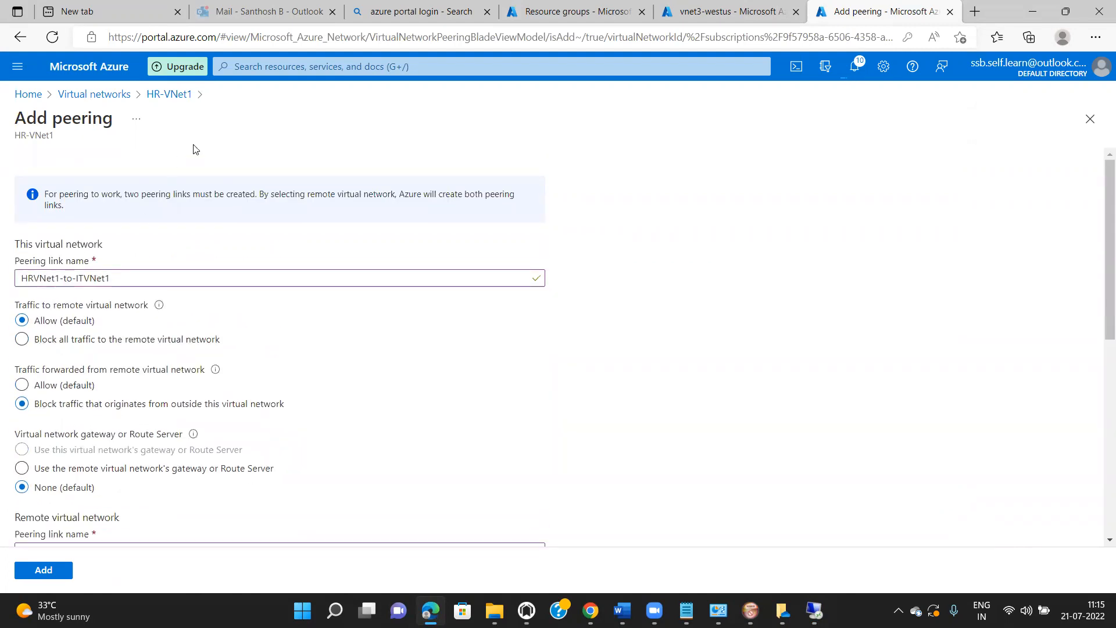
drag(1099, 259, 1099, 457)
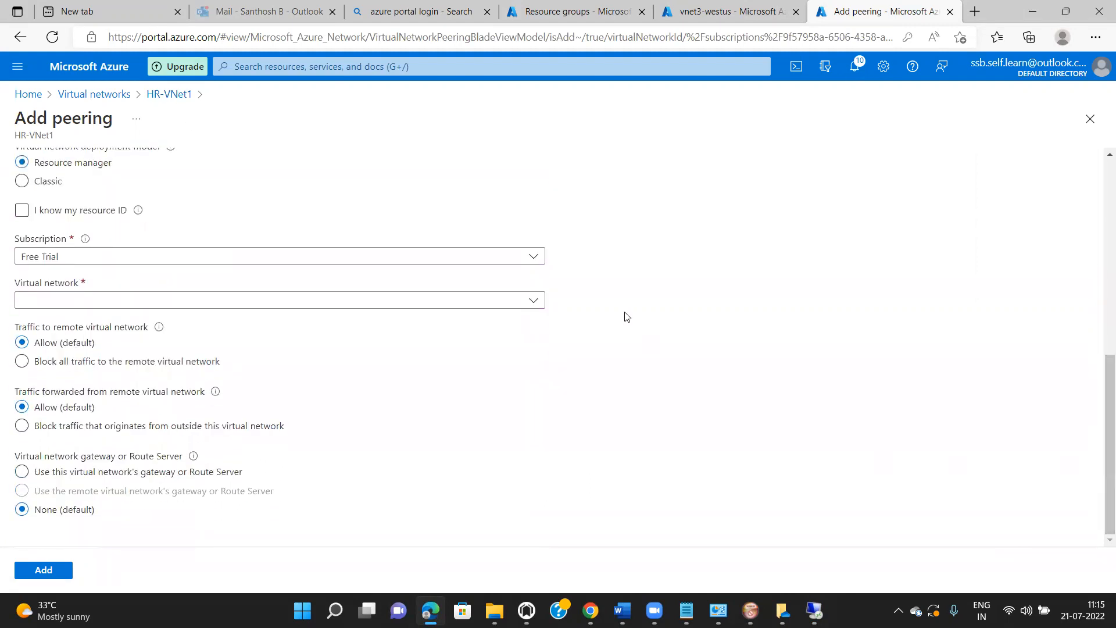
click(532, 302)
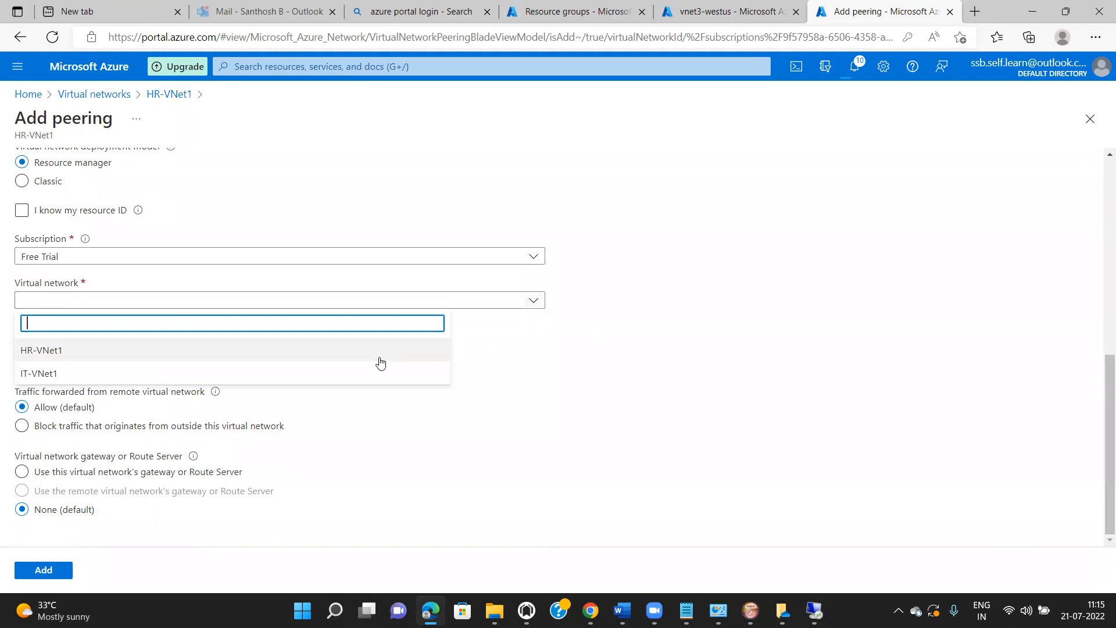
click(344, 355)
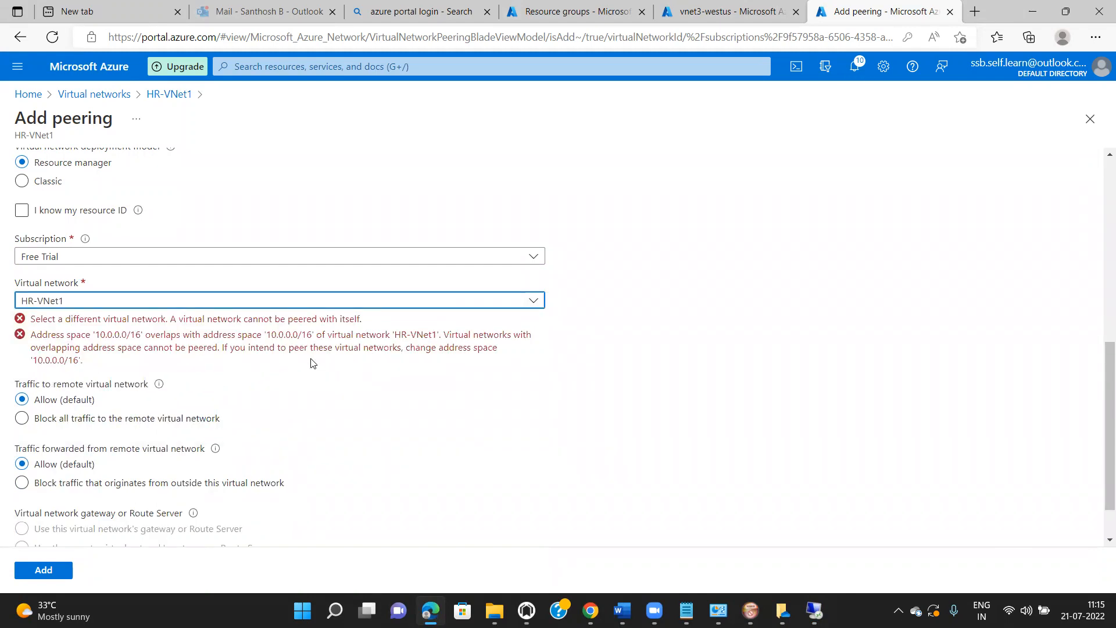
click(531, 309)
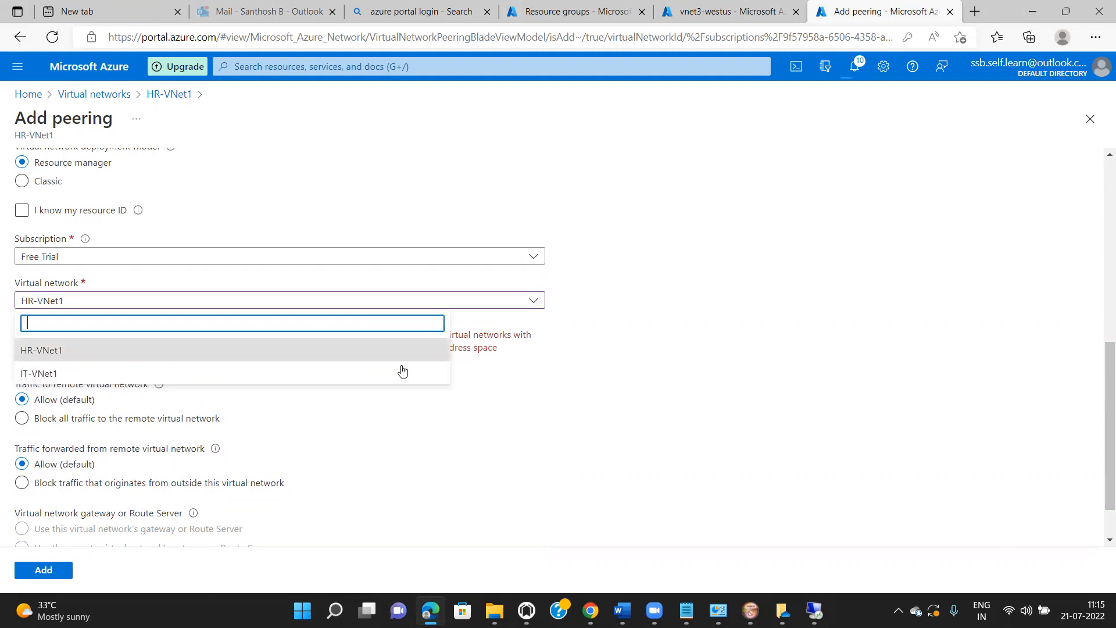
click(394, 375)
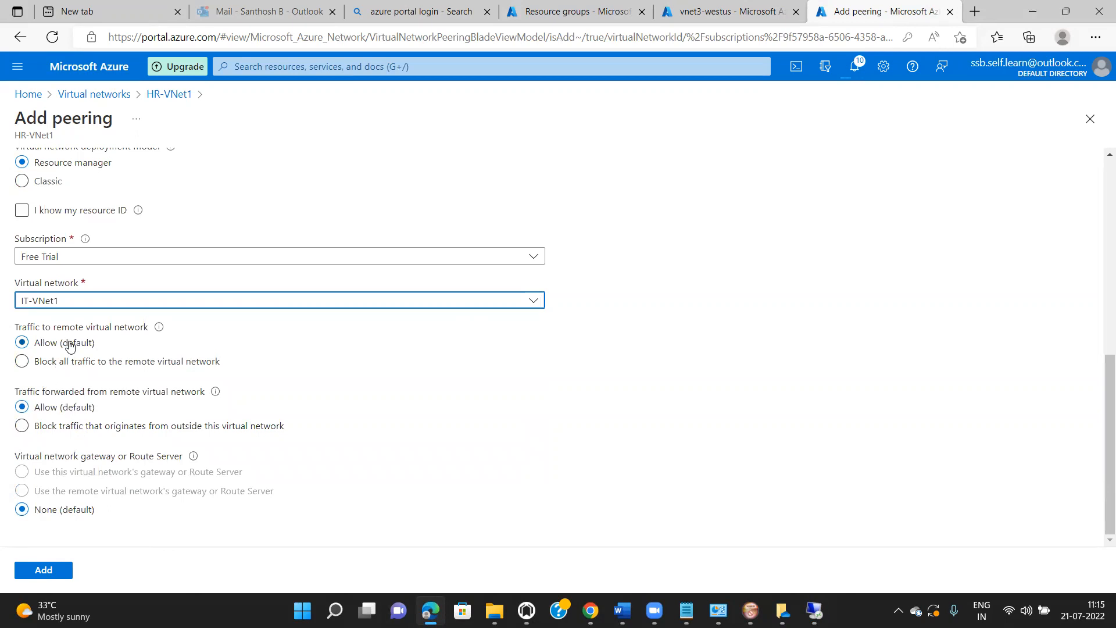
click(22, 425)
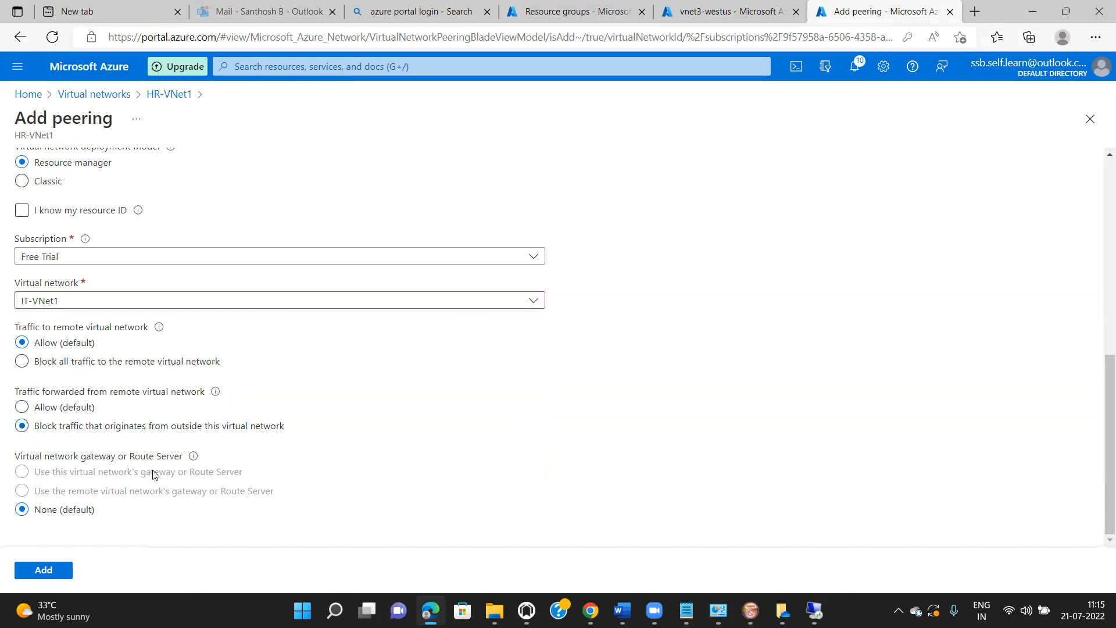
click(50, 569)
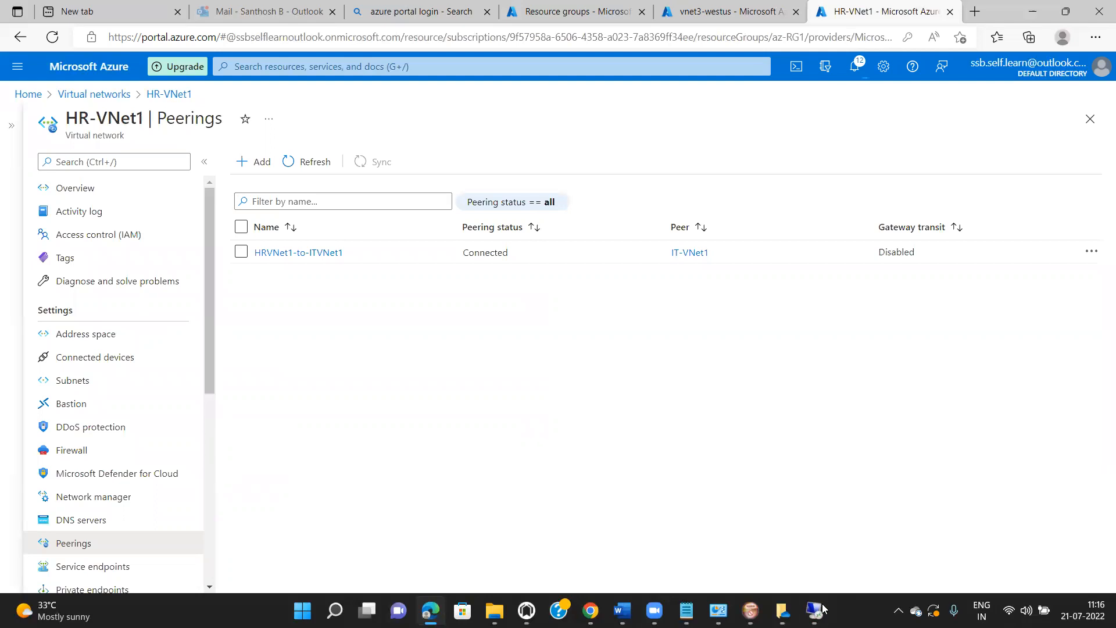
- In the Dev-VM1 session, start a 10.10.0.4 connection, cancel the credential prompt, and reopen the connection window
mouse_move(823, 609)
click(815, 610)
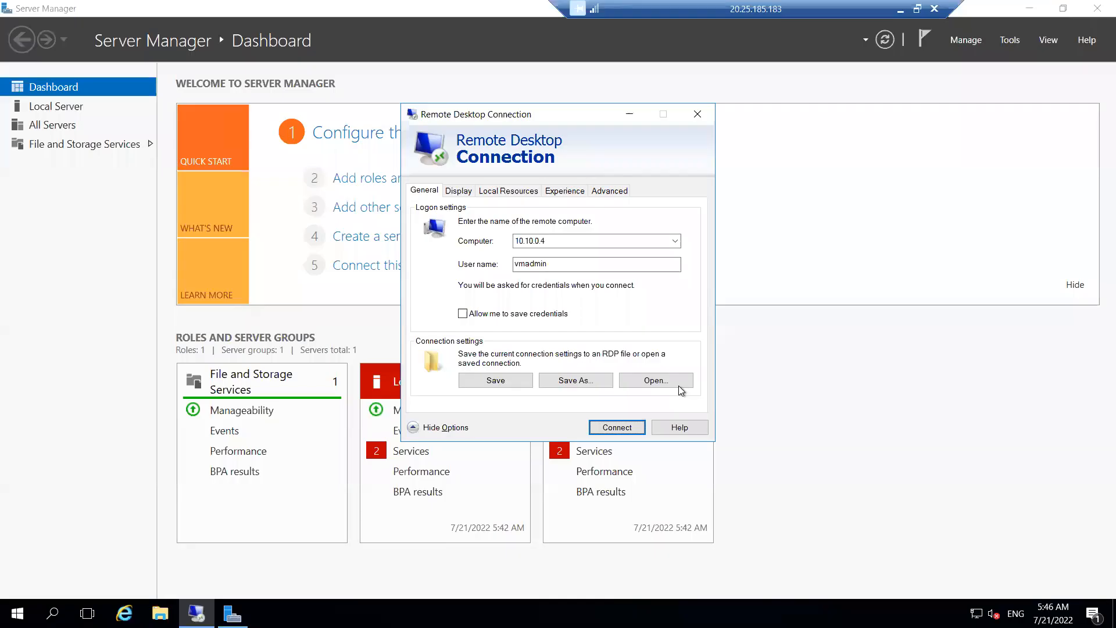
click(600, 428)
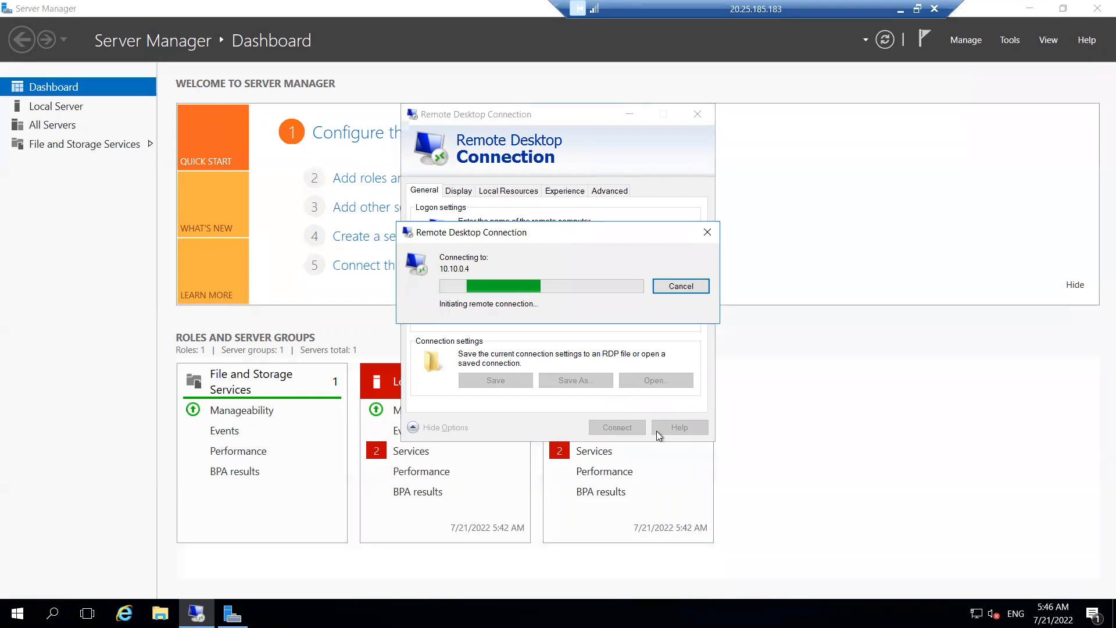
click(678, 286)
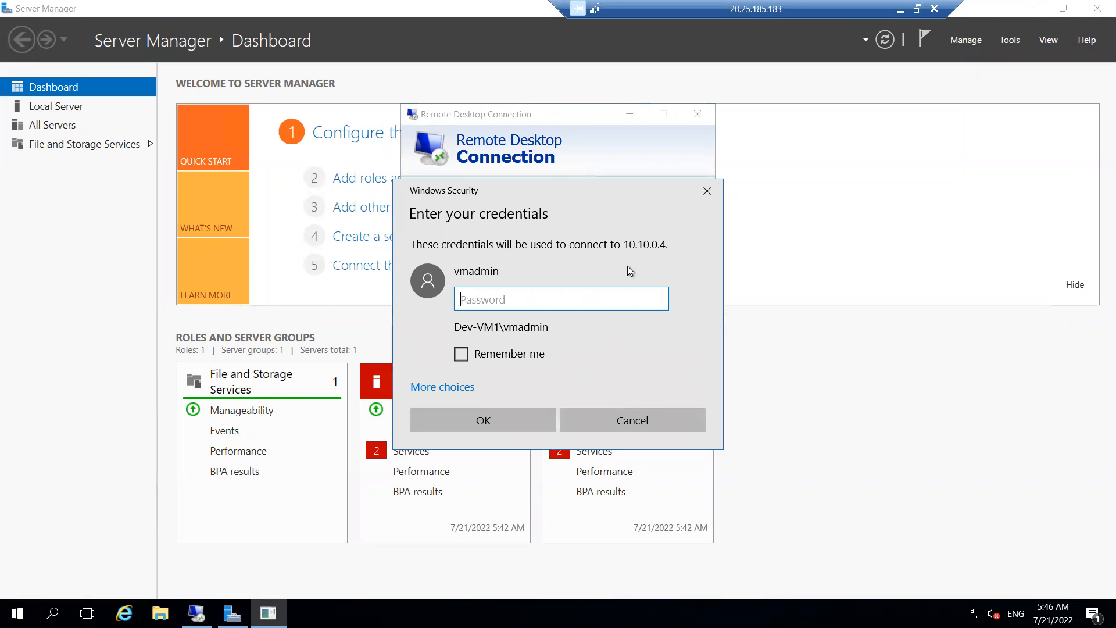
click(637, 418)
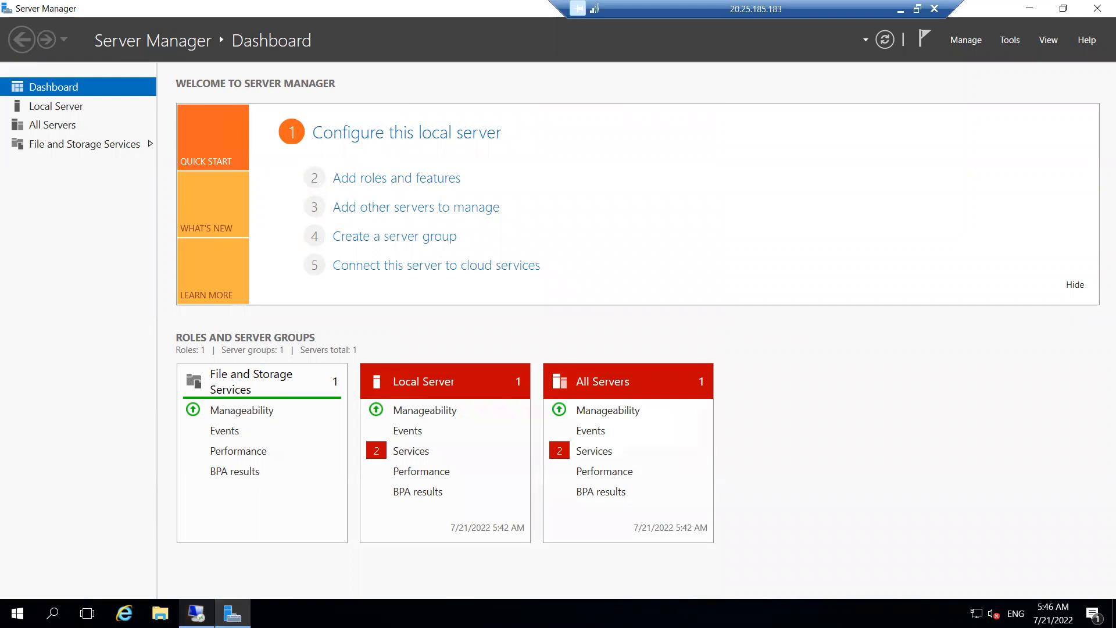
click(197, 613)
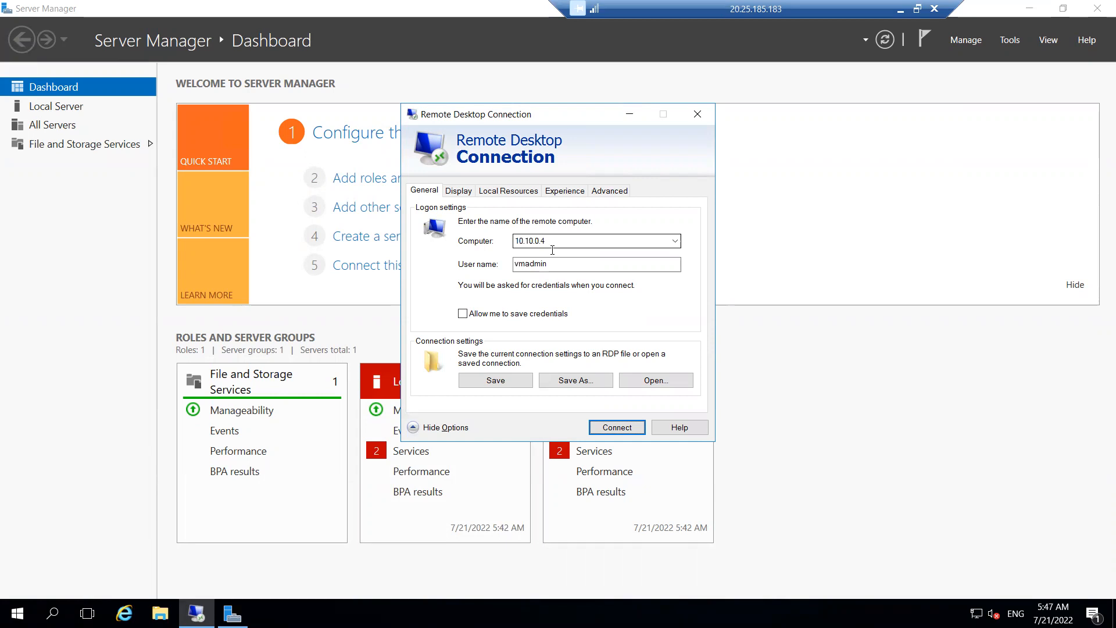
- Connect to 10.10.0.4 with the admin password and accept the certificate warning to reach Dev-VM2
click(616, 428)
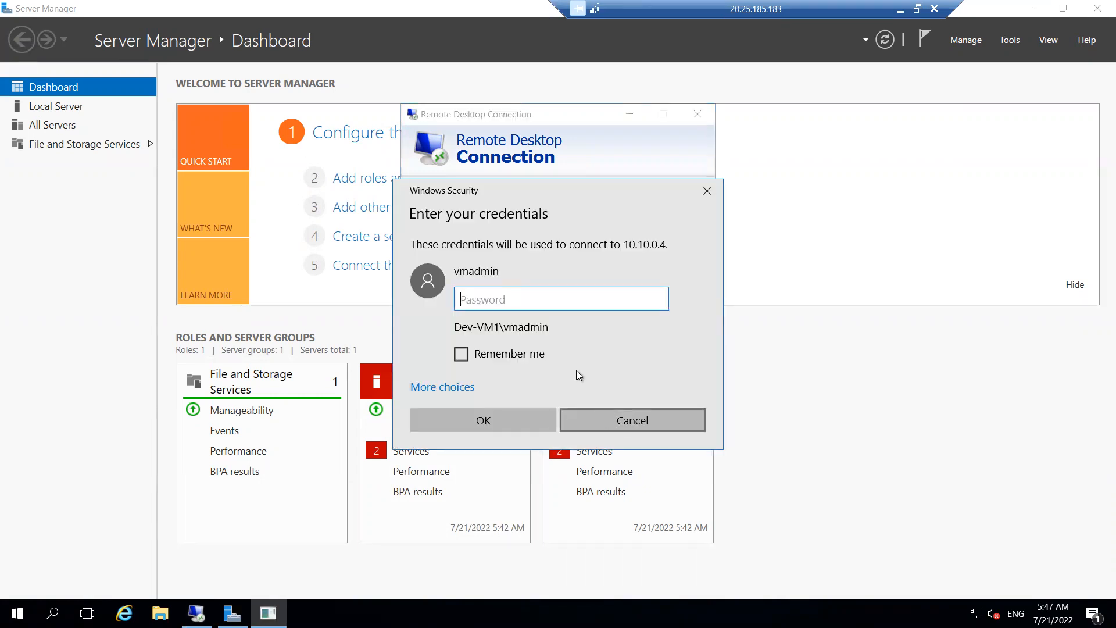
text(•••••)
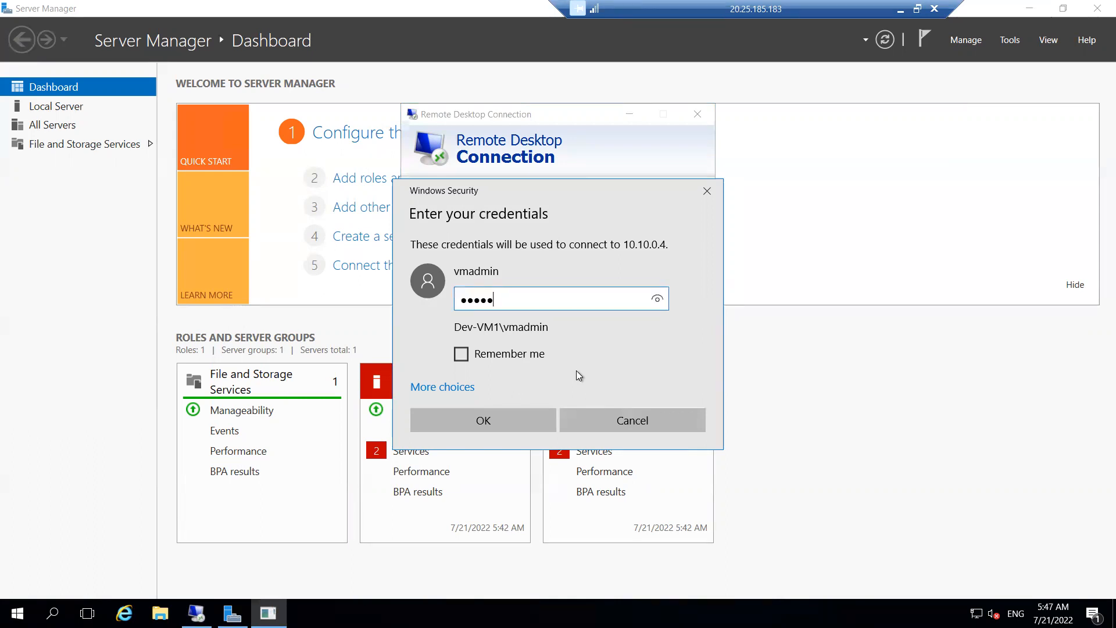
text(•••••••)
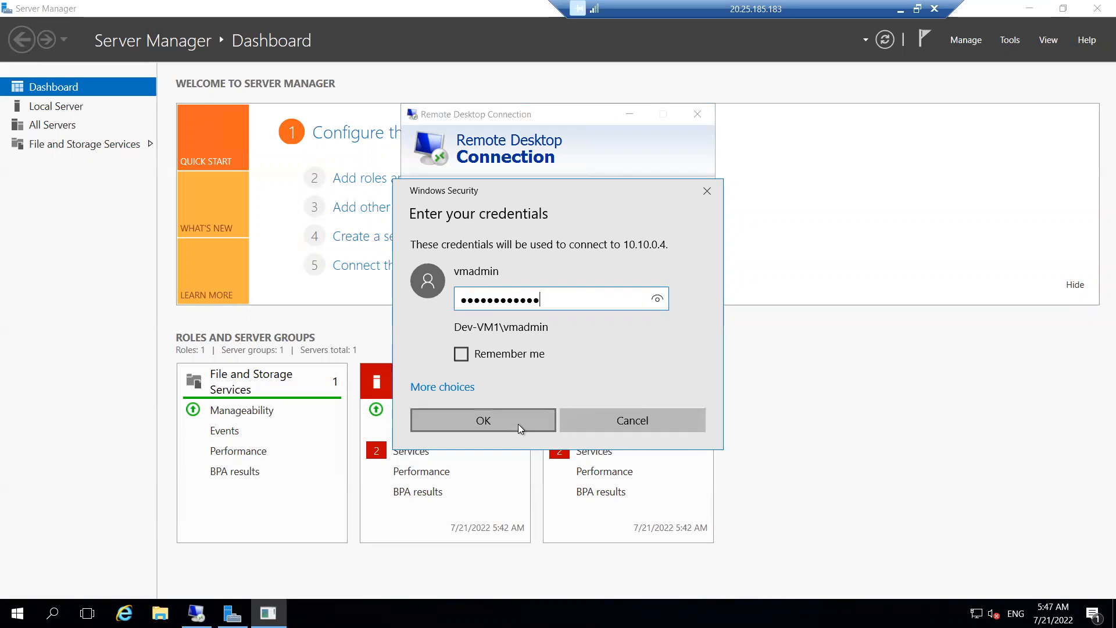
click(514, 420)
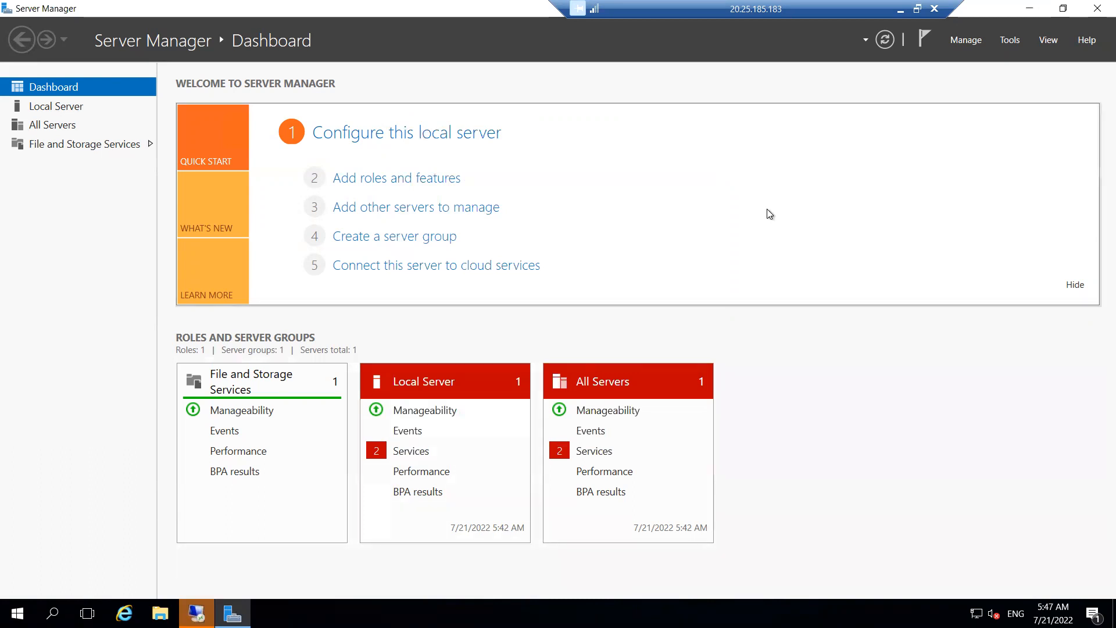
click(294, 602)
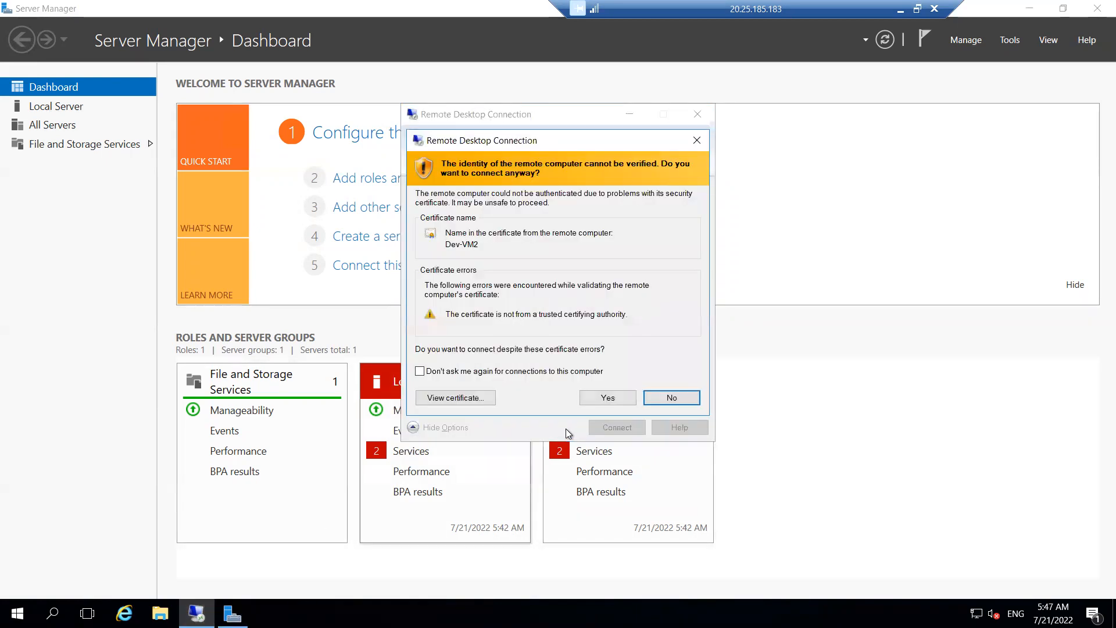
click(599, 399)
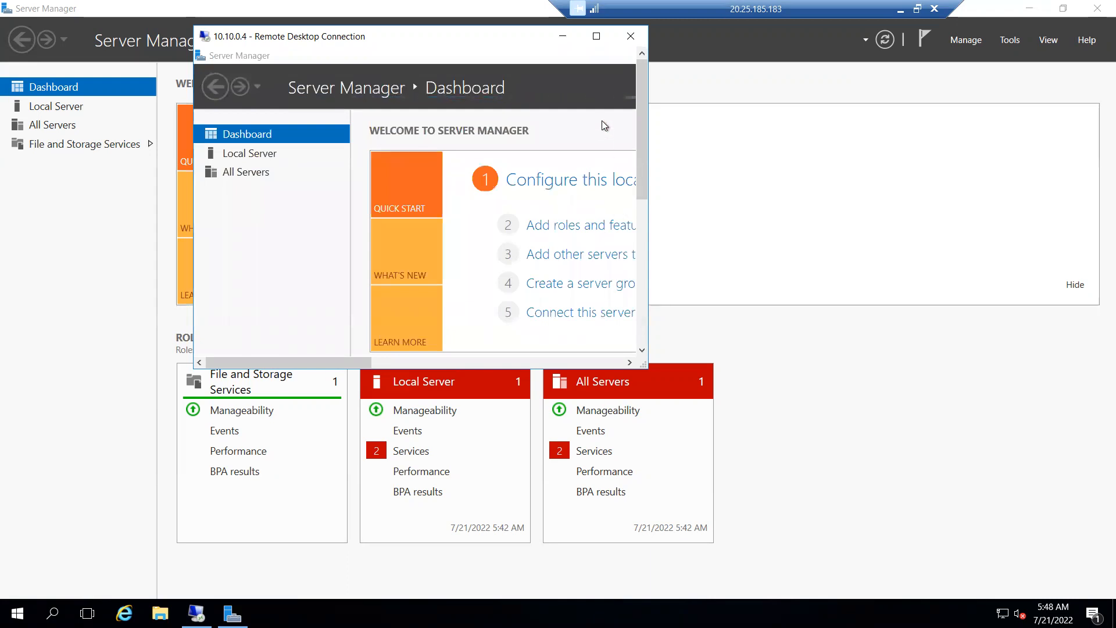
- Disconnect the Dev-VM2 session, minimize Dev-VM1, and return to the portal's Virtual networks list
click(631, 38)
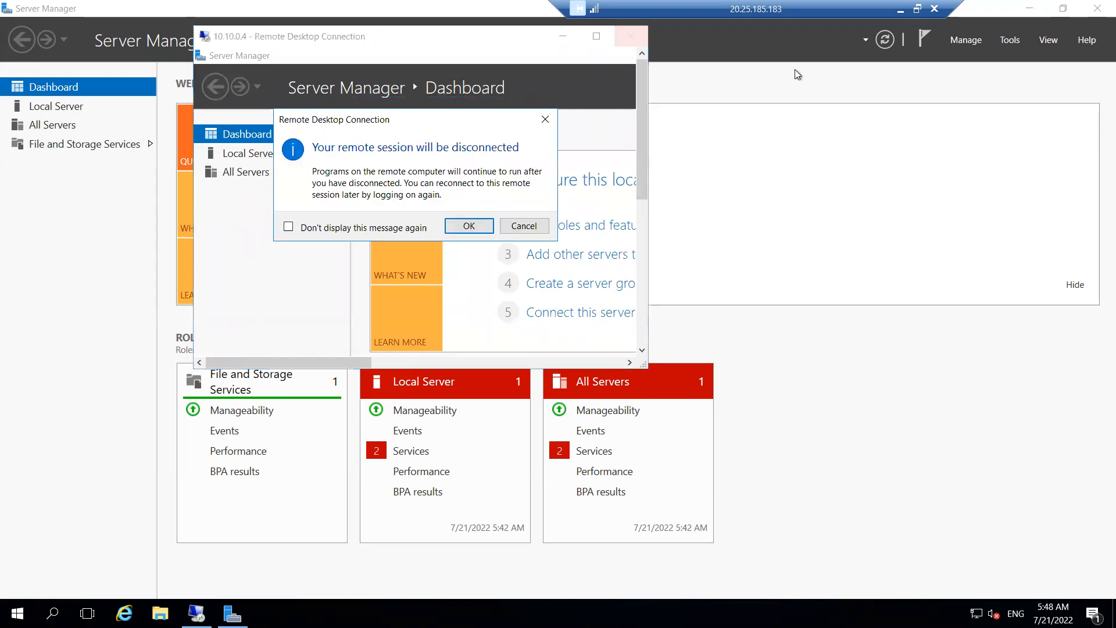
click(469, 226)
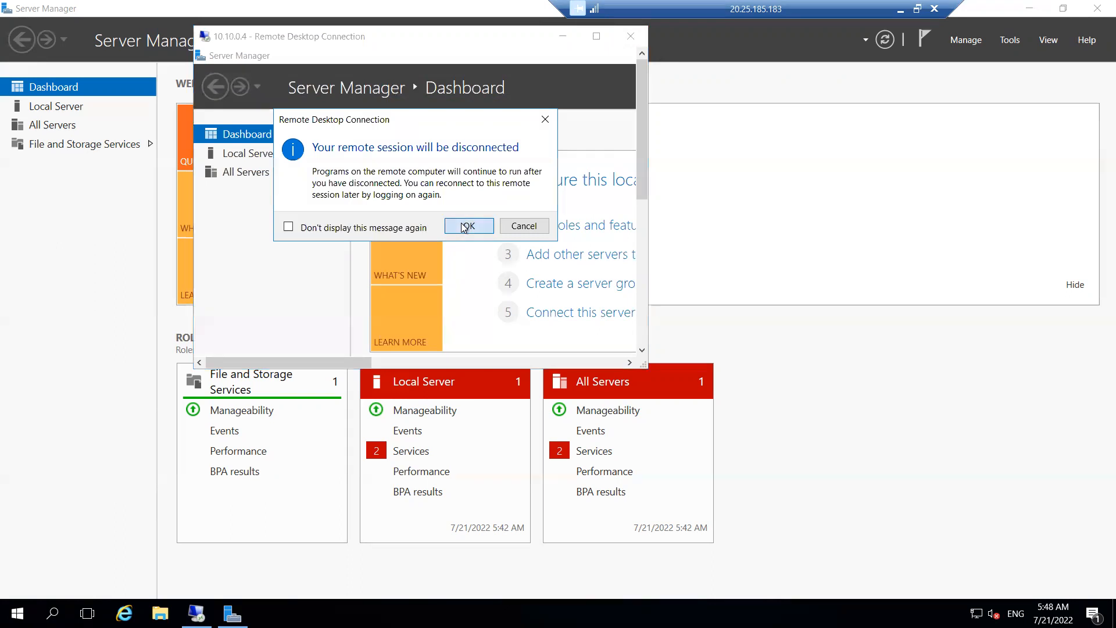
click(901, 9)
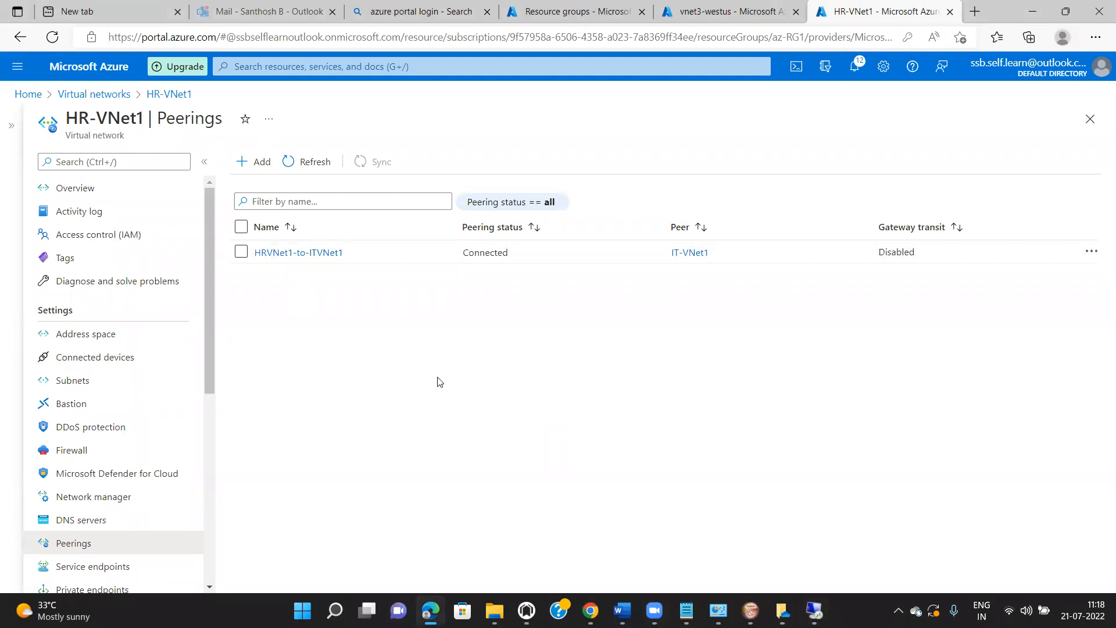
click(97, 94)
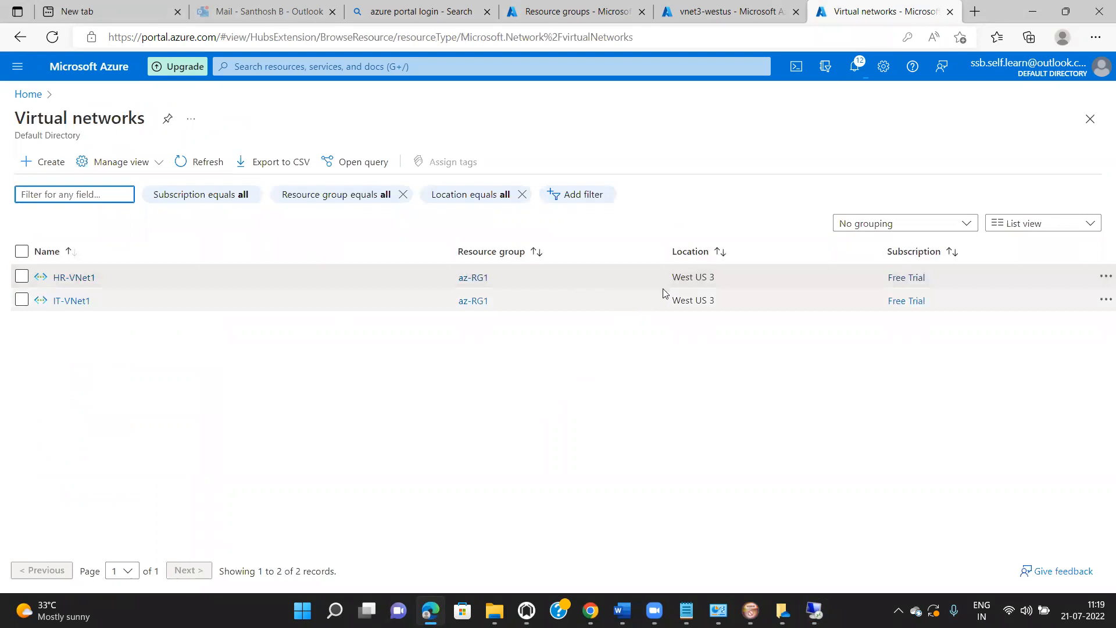